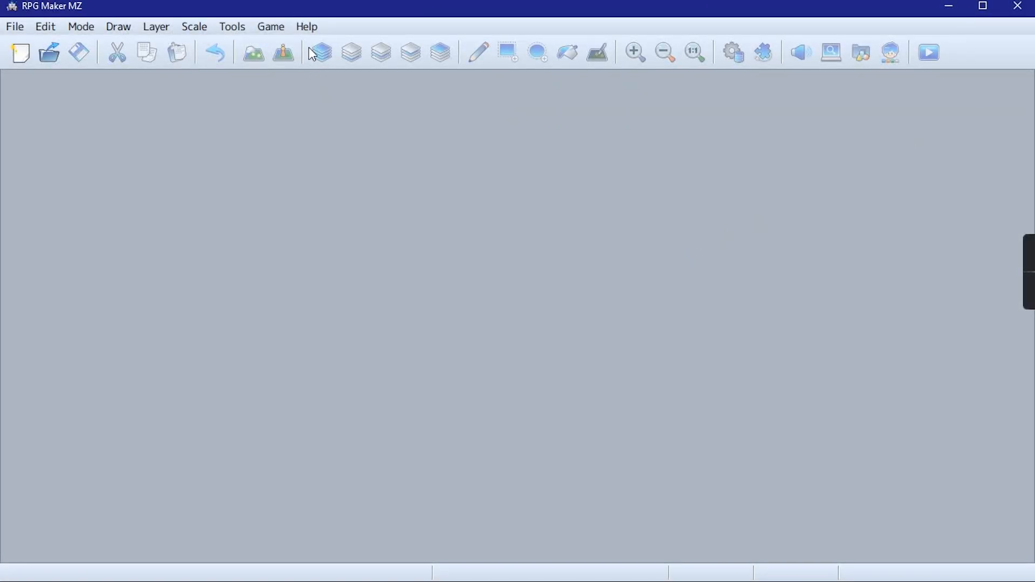
Start the built-in tutorial "Step 9: Event Application 1: Notice Board" and answer that the finished step 8 project is available
{"action": "left_click", "coordinate": [305, 28]}
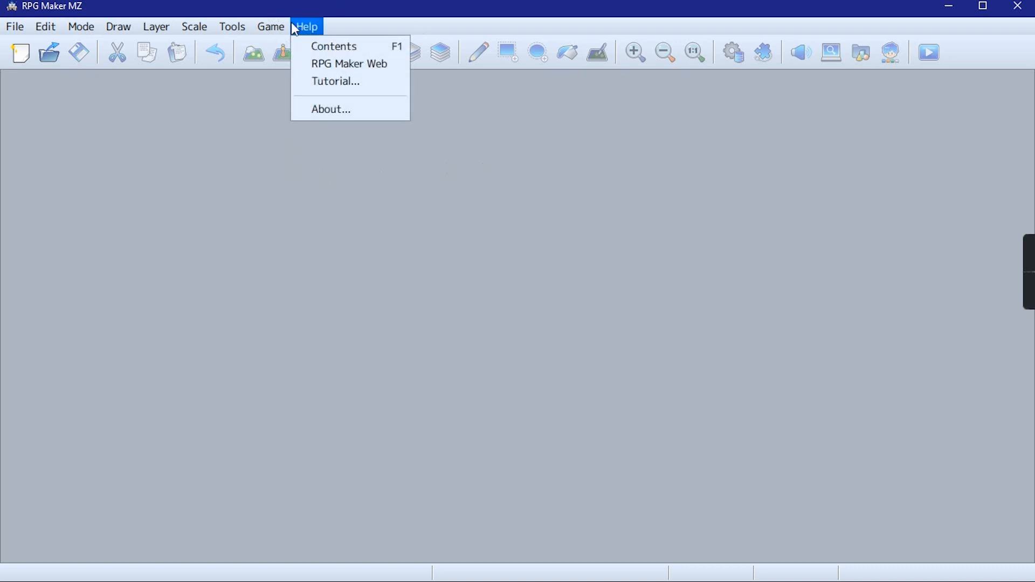
{"action": "left_click", "coordinate": [334, 86]}
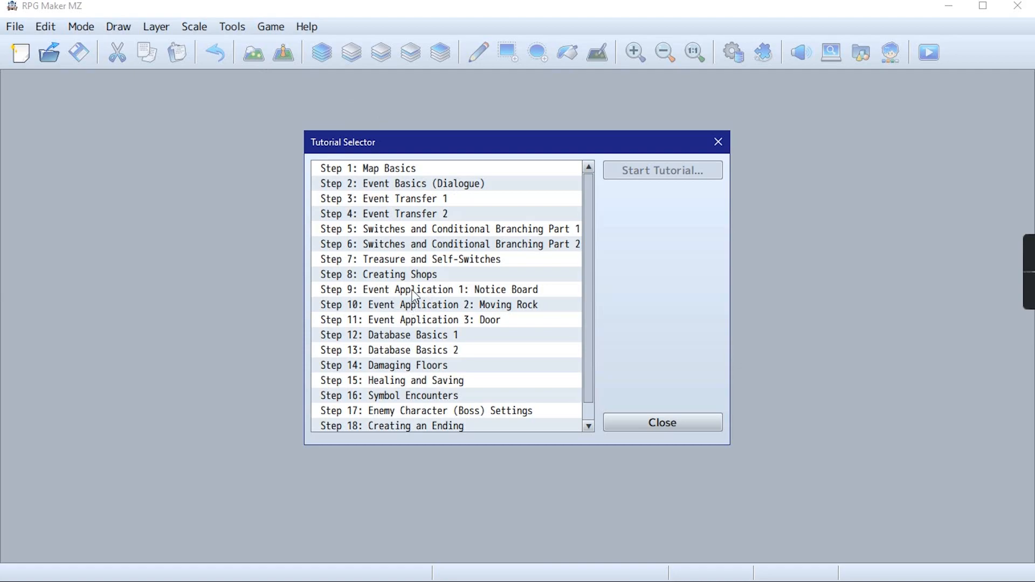
{"action": "left_click", "coordinate": [368, 290]}
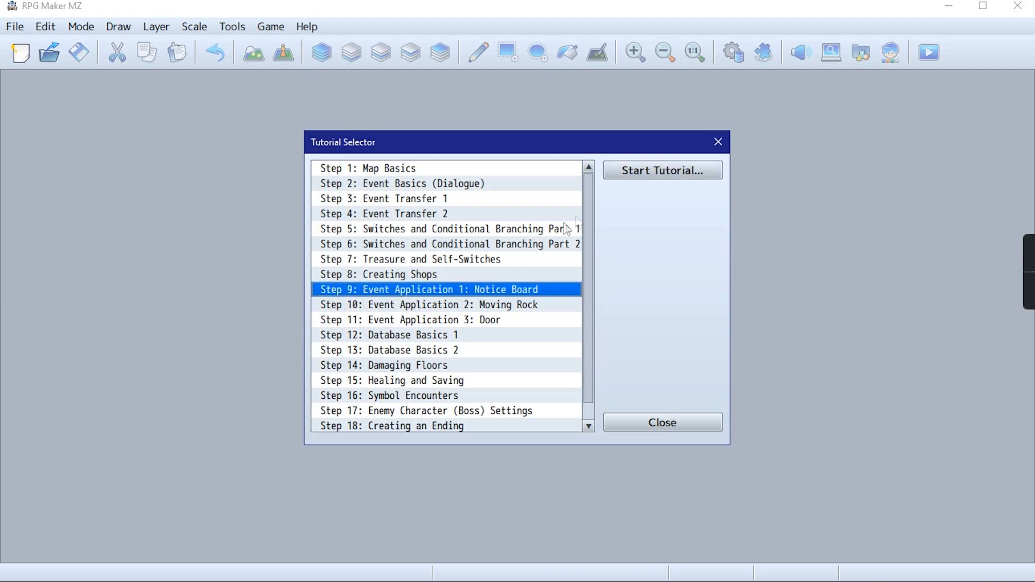
{"action": "left_click", "coordinate": [650, 172]}
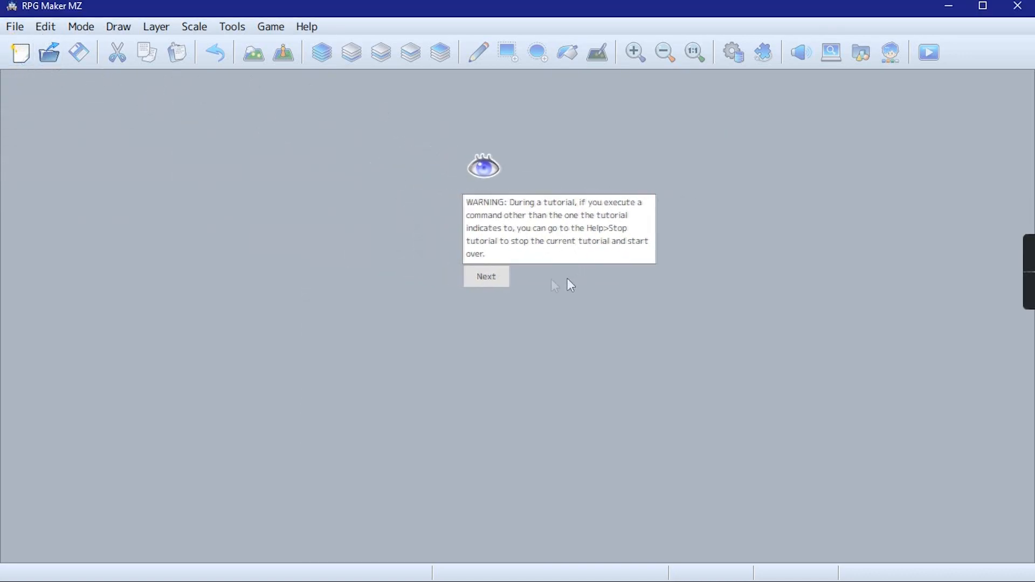
{"action": "left_click", "coordinate": [490, 276]}
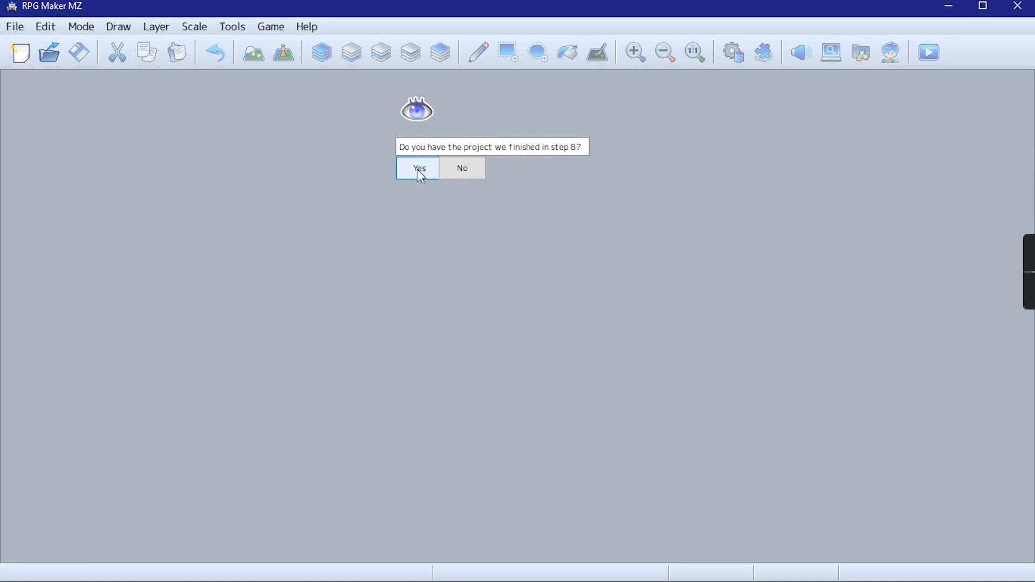
{"action": "left_click", "coordinate": [424, 168]}
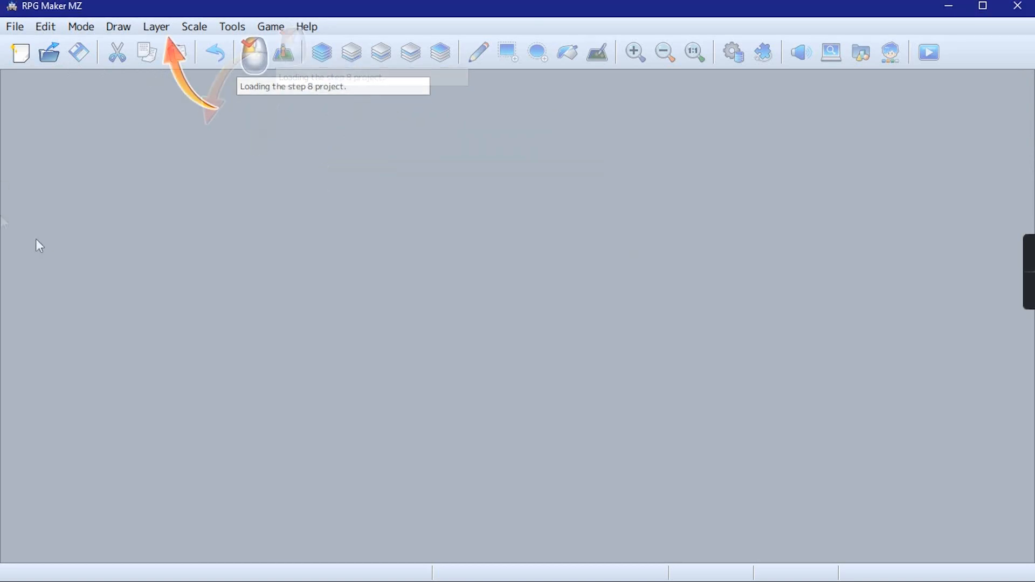
Open the Potatoland project from the RMMZ folder in Documents
{"action": "left_click", "coordinate": [48, 55]}
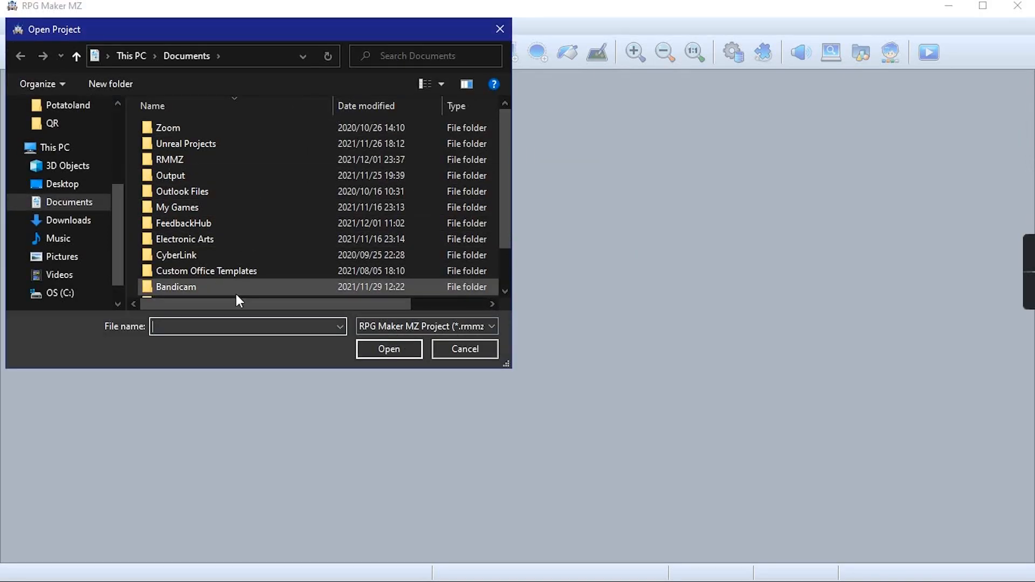
{"action": "double_click", "coordinate": [213, 160]}
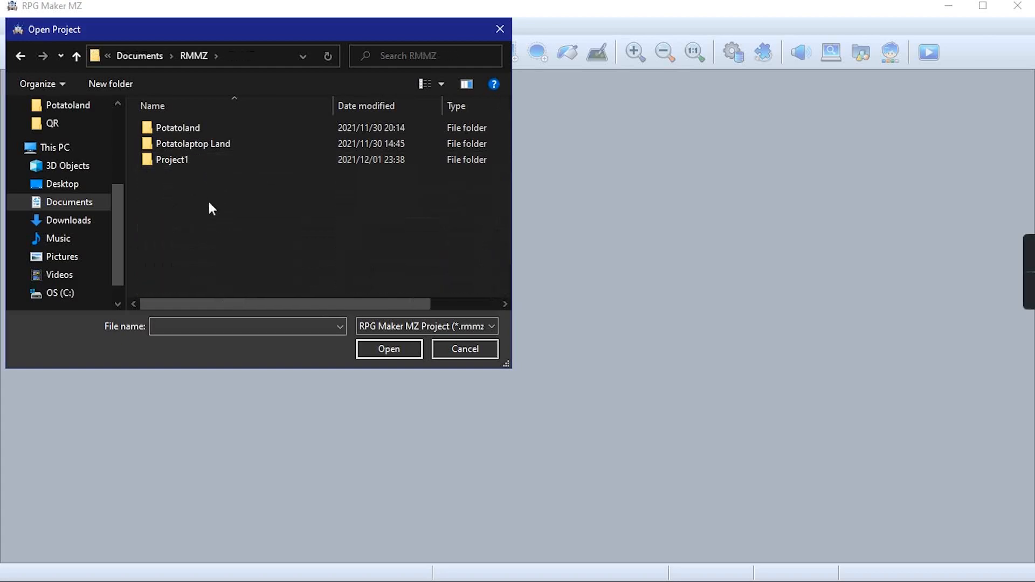
{"action": "double_click", "coordinate": [215, 127]}
{"action": "scroll", "coordinate": [199, 232], "scroll_direction": "down", "scroll_amount": 3}
{"action": "left_click", "coordinate": [195, 286]}
{"action": "double_click", "coordinate": [195, 286]}
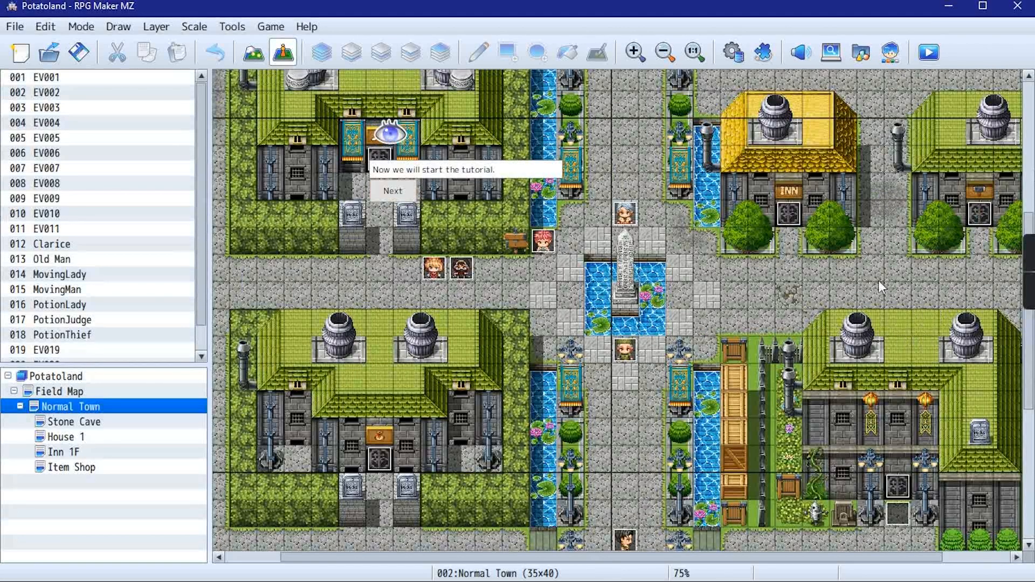
Advance through the tutorial's introduction and select the Normal Town map
{"action": "left_click", "coordinate": [413, 191]}
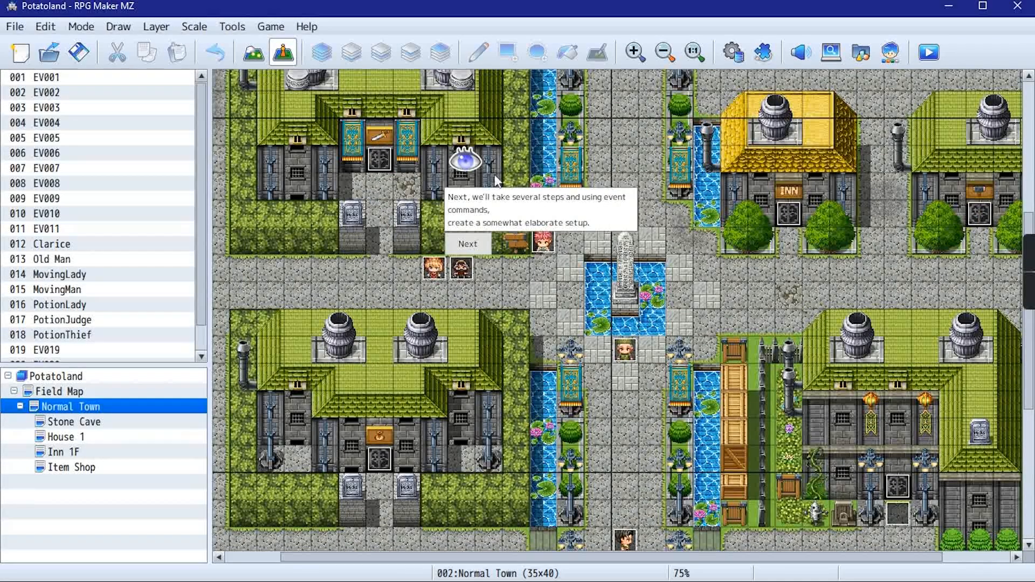
{"action": "left_click", "coordinate": [385, 457]}
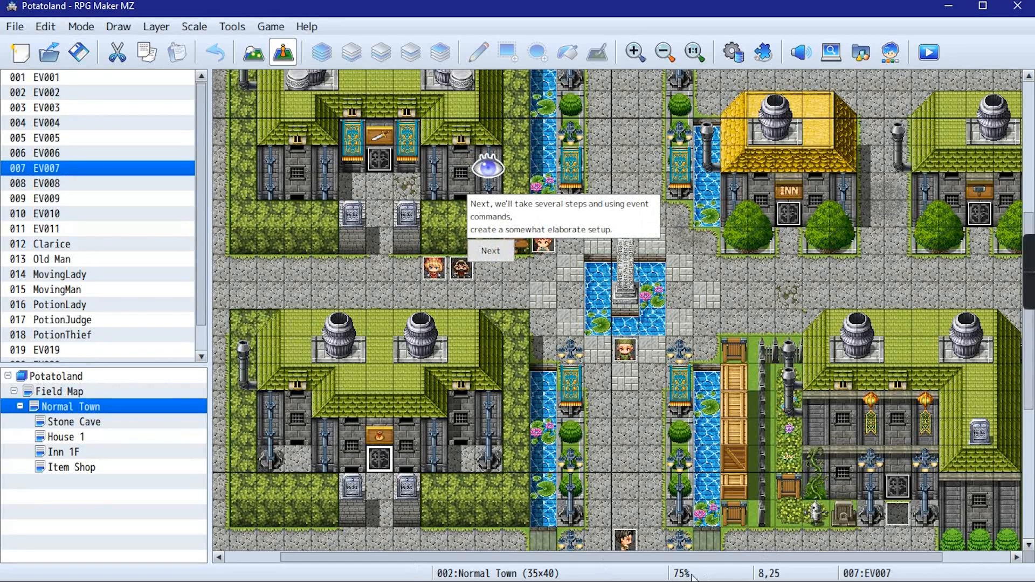
{"action": "left_click", "coordinate": [789, 214]}
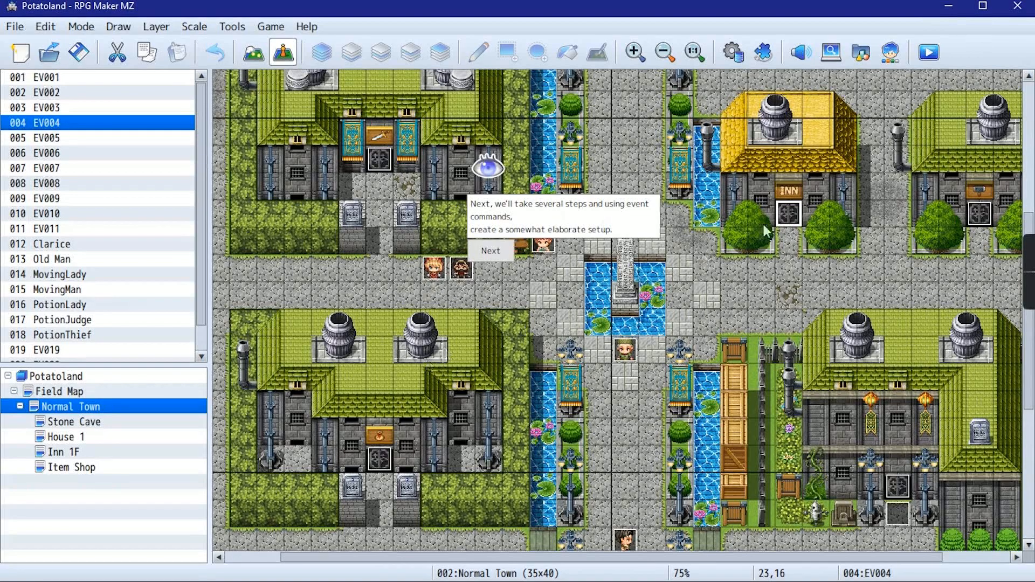
{"action": "left_click", "coordinate": [488, 256]}
{"action": "left_click", "coordinate": [489, 240]}
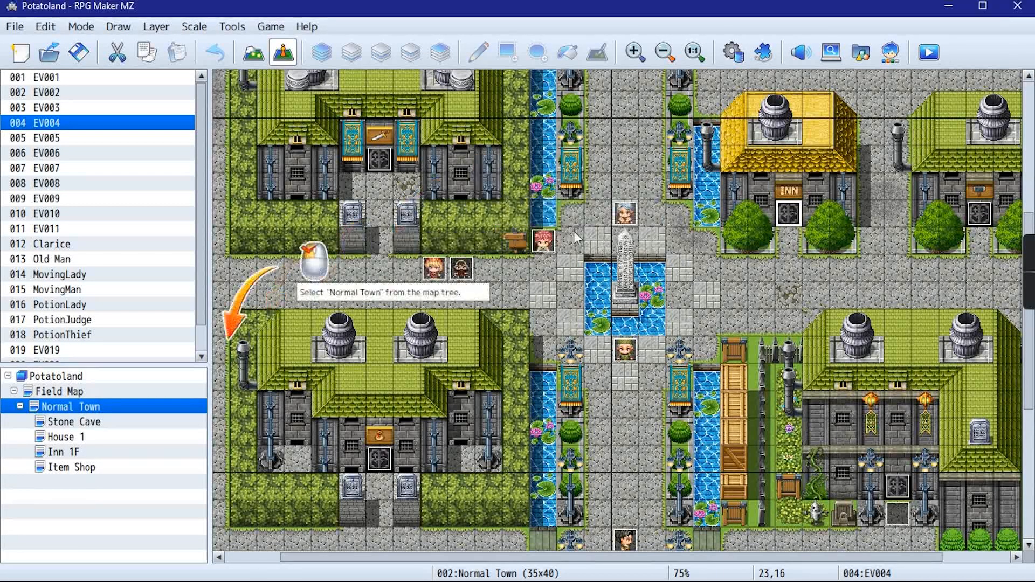
{"action": "left_click", "coordinate": [119, 404]}
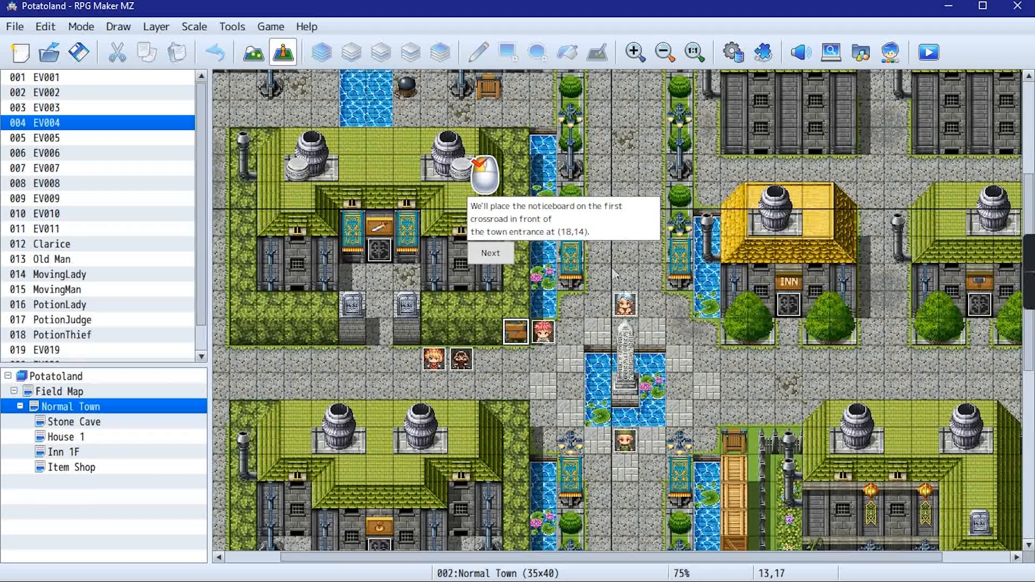
Create a new event at coordinates (18,14) on the Normal Town map, at the crossroad above the monument
{"action": "left_click", "coordinate": [632, 401]}
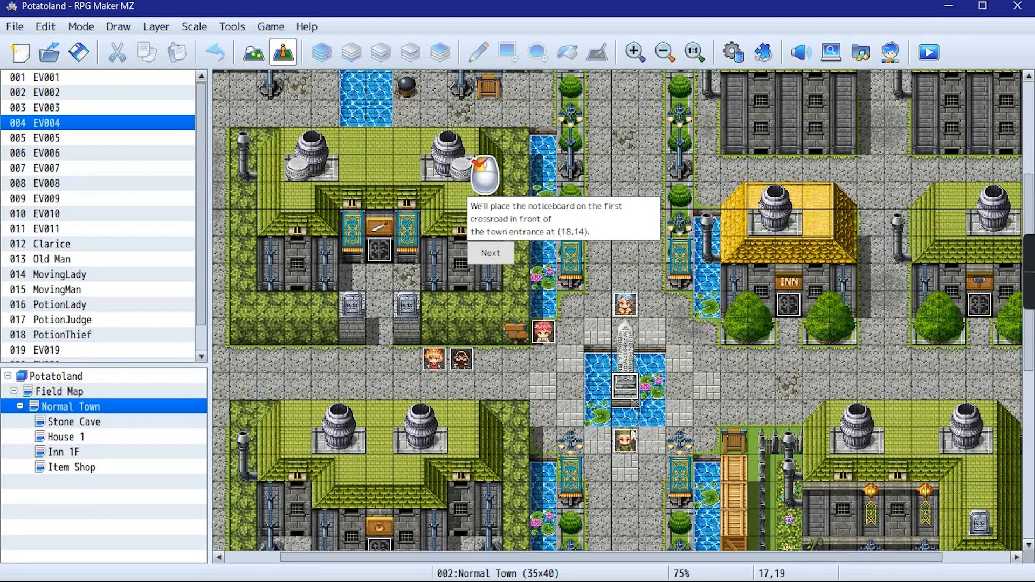
{"action": "left_click", "coordinate": [628, 439]}
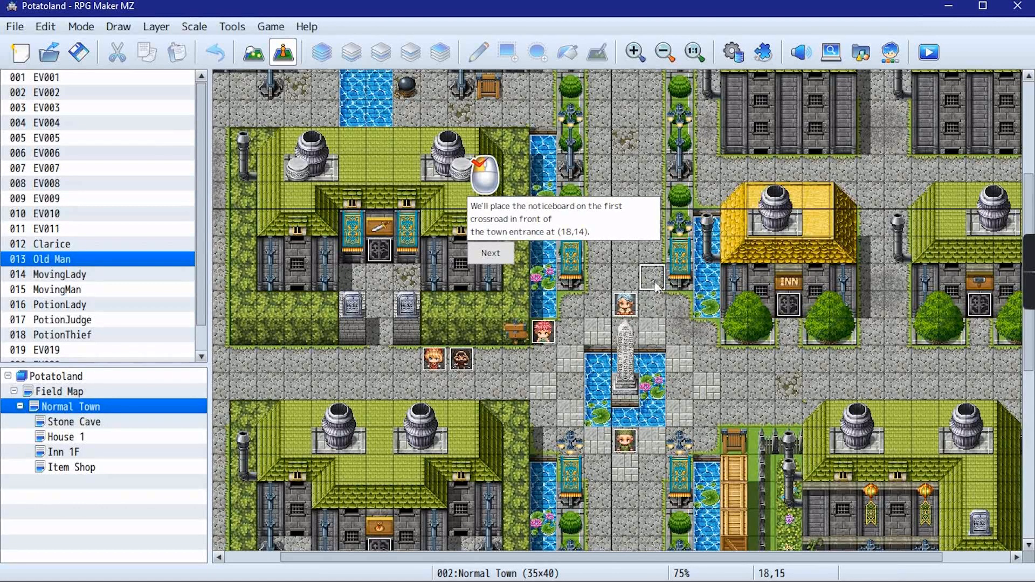
{"action": "scroll", "coordinate": [650, 256], "scroll_direction": "up", "scroll_amount": 1}
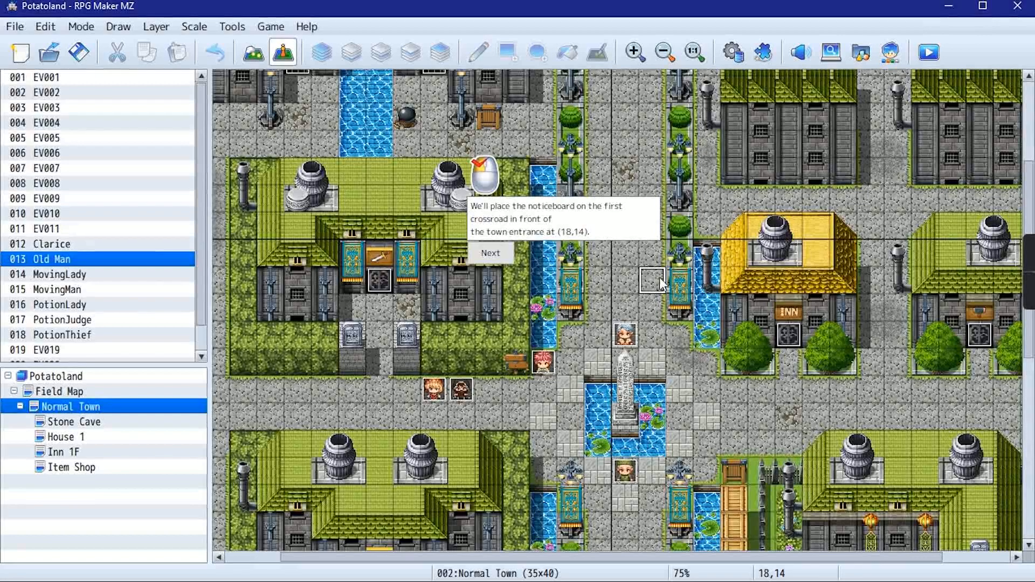
{"action": "left_click", "coordinate": [478, 255]}
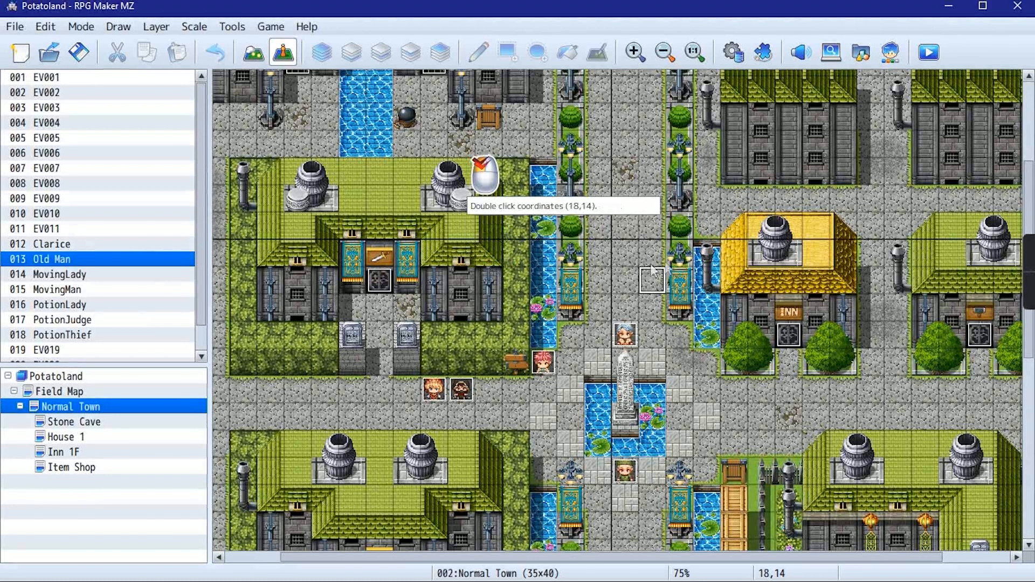
{"action": "double_click", "coordinate": [662, 278]}
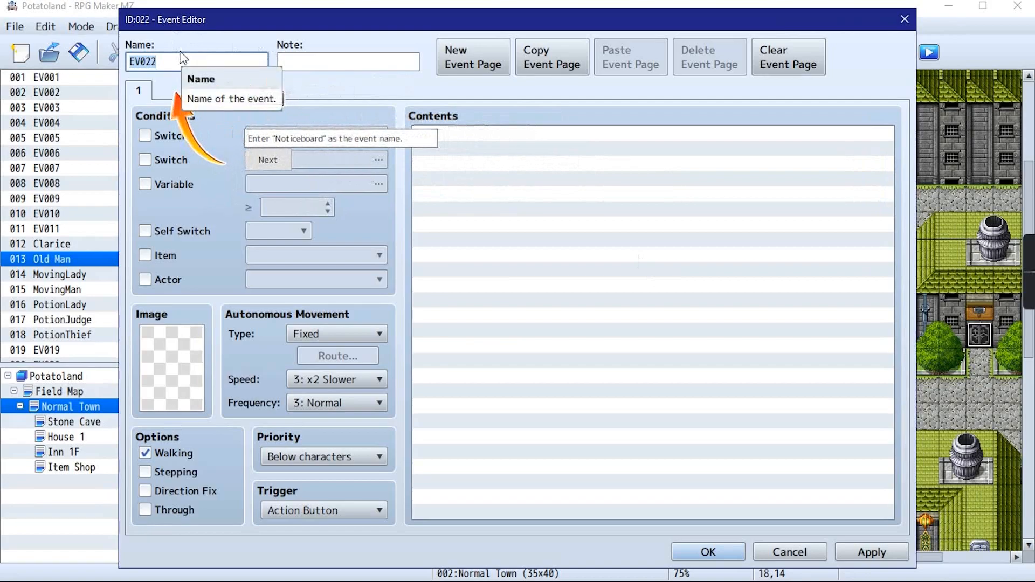
Name the new event "Noticeboard" and advance the tutorial
{"action": "type", "text": "Notiv"}
{"action": "key", "text": "BackSpace"}
{"action": "type", "text": "ce"}
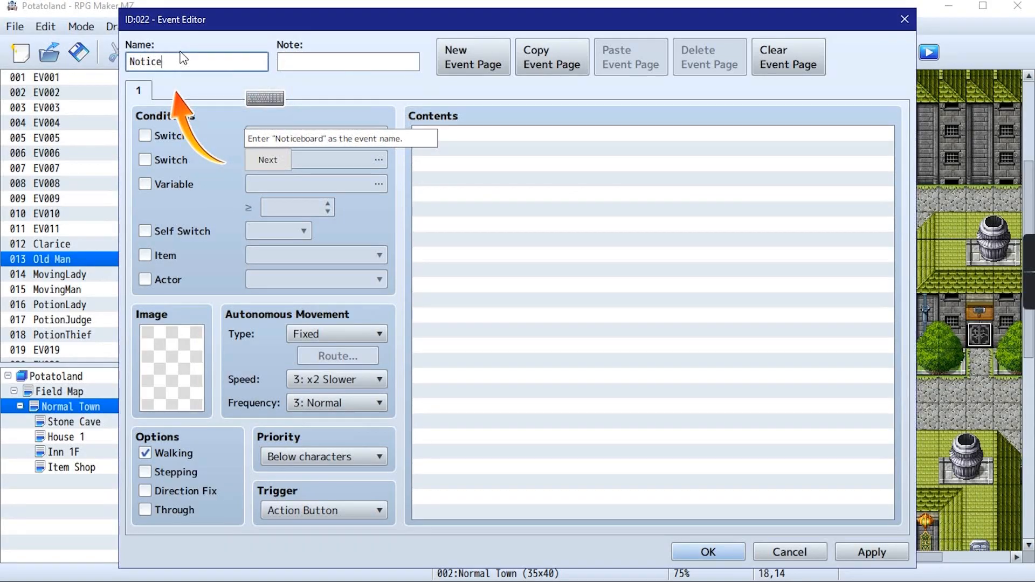
{"action": "type", "text": "board"}
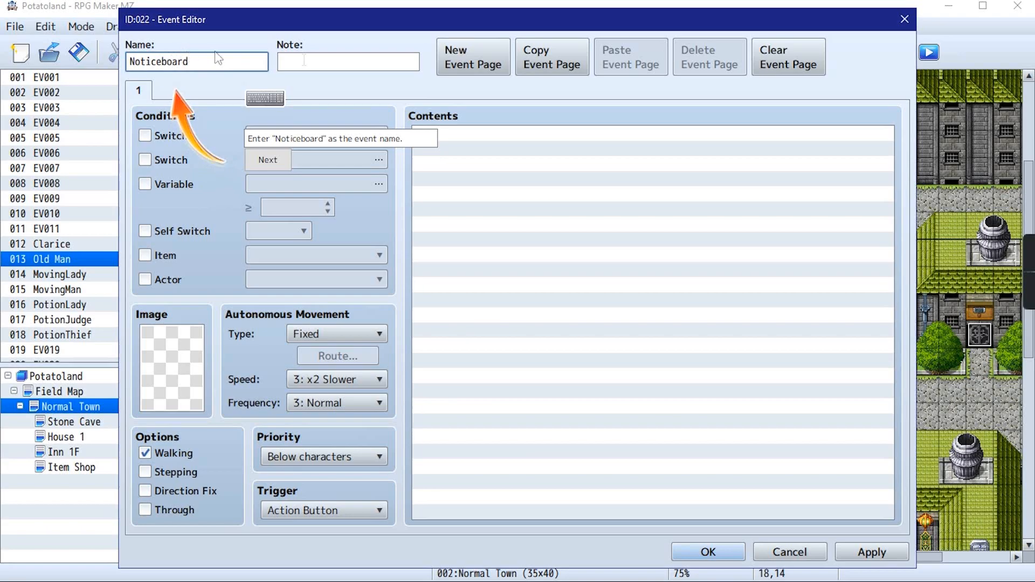
{"action": "left_click", "coordinate": [264, 158]}
Try to assign an event image from Tileset B
{"action": "double_click", "coordinate": [172, 367]}
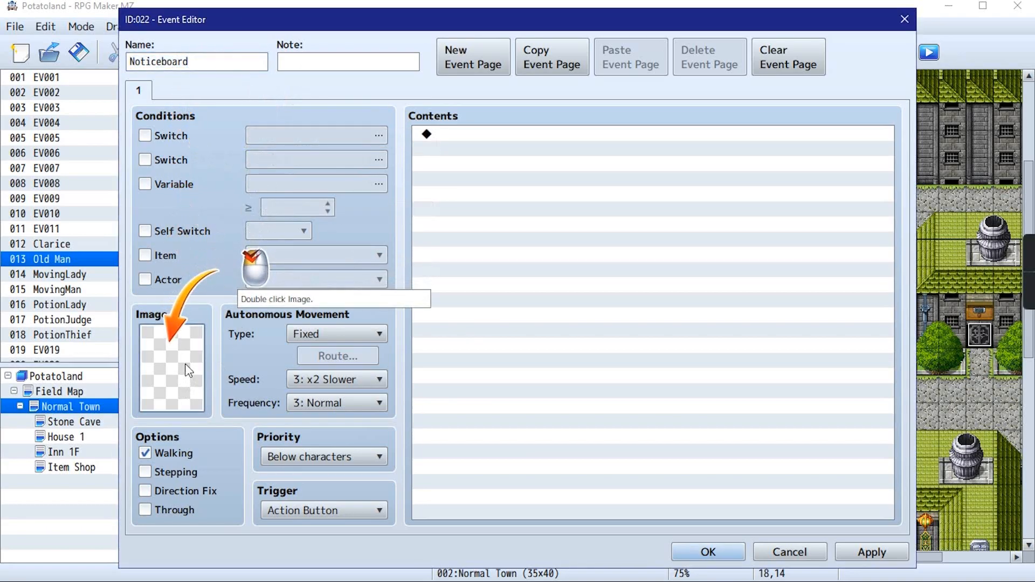
{"action": "scroll", "coordinate": [329, 331], "scroll_direction": "down", "scroll_amount": 7}
{"action": "scroll", "coordinate": [318, 330], "scroll_direction": "down", "scroll_amount": 2}
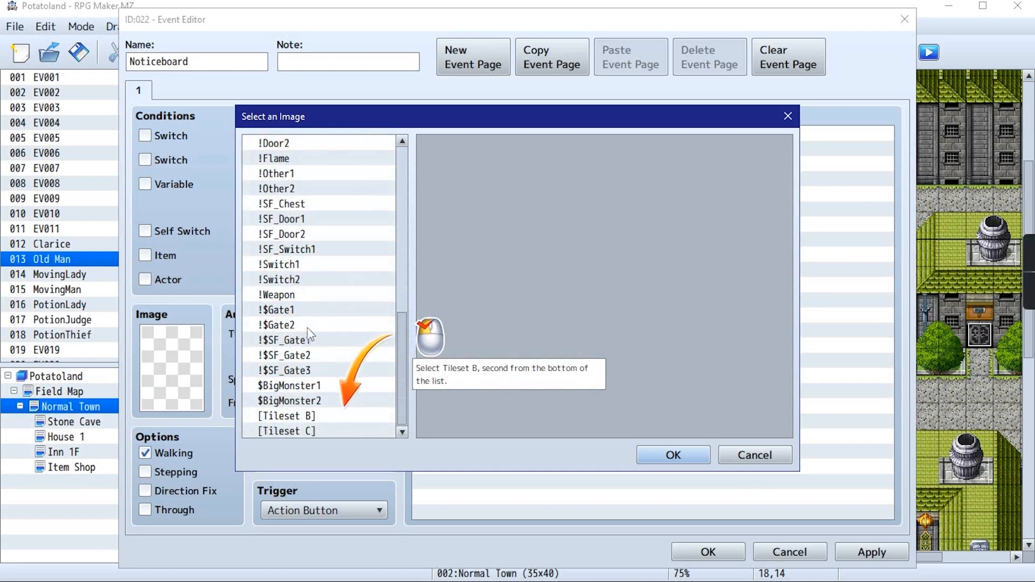
{"action": "double_click", "coordinate": [306, 417]}
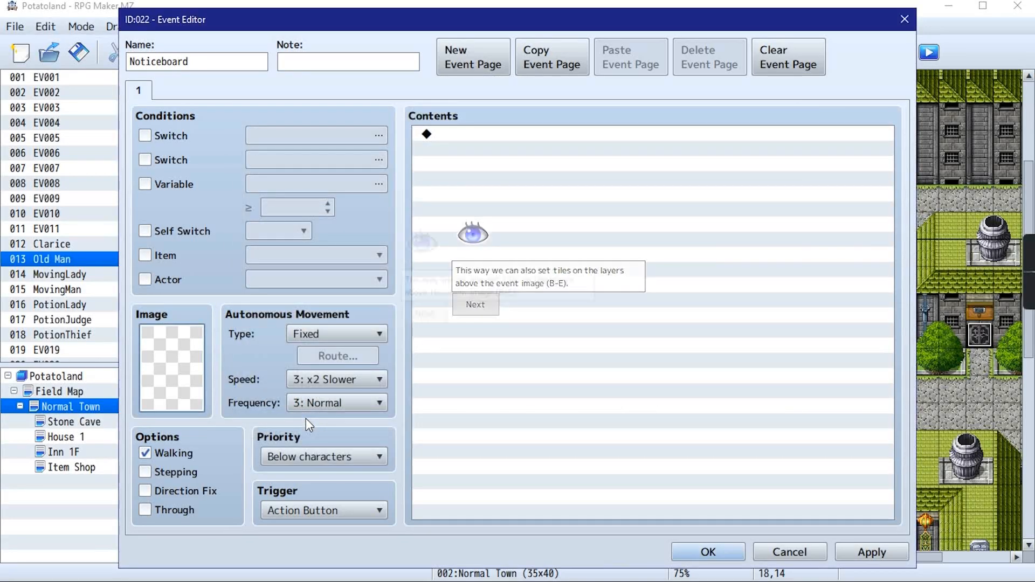
Set the event's image to the wooden signpost tile from Tileset B and its priority to "Same as characters"
{"action": "double_click", "coordinate": [197, 323]}
{"action": "scroll", "coordinate": [331, 364], "scroll_direction": "down", "scroll_amount": 6}
{"action": "scroll", "coordinate": [331, 364], "scroll_direction": "down", "scroll_amount": 3}
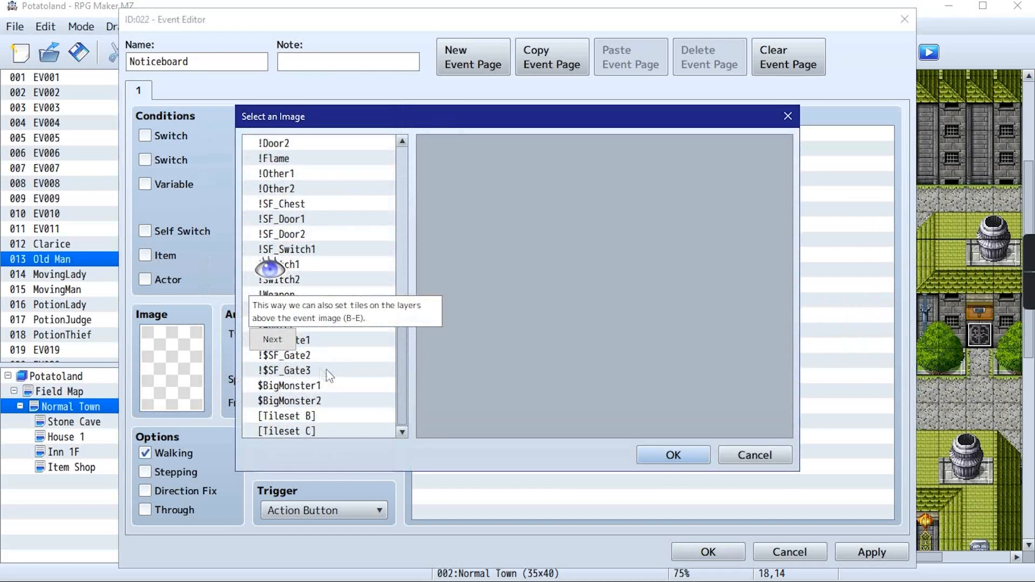
{"action": "left_click", "coordinate": [300, 416]}
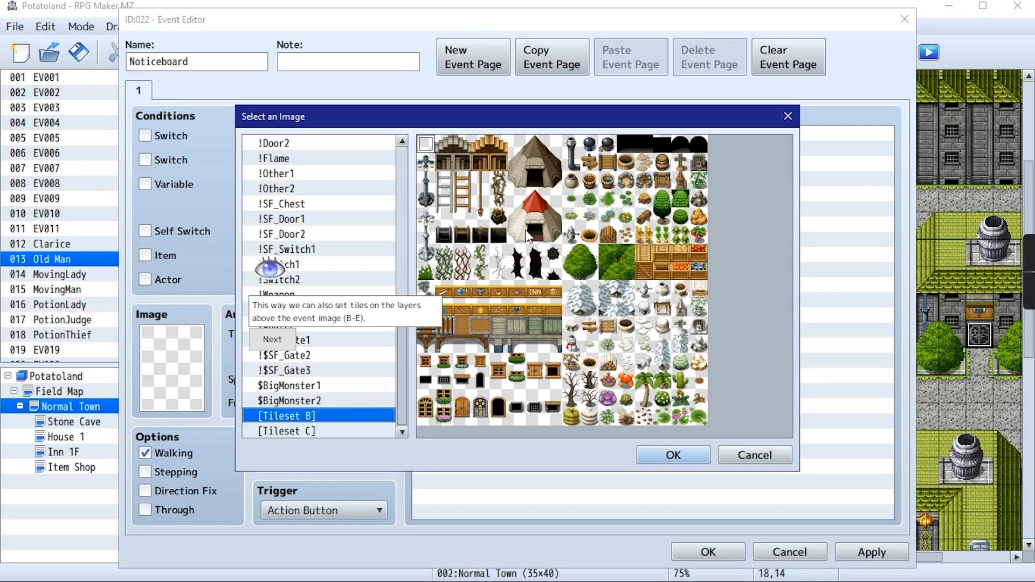
{"action": "left_click", "coordinate": [521, 210]}
{"action": "left_click", "coordinate": [593, 158]}
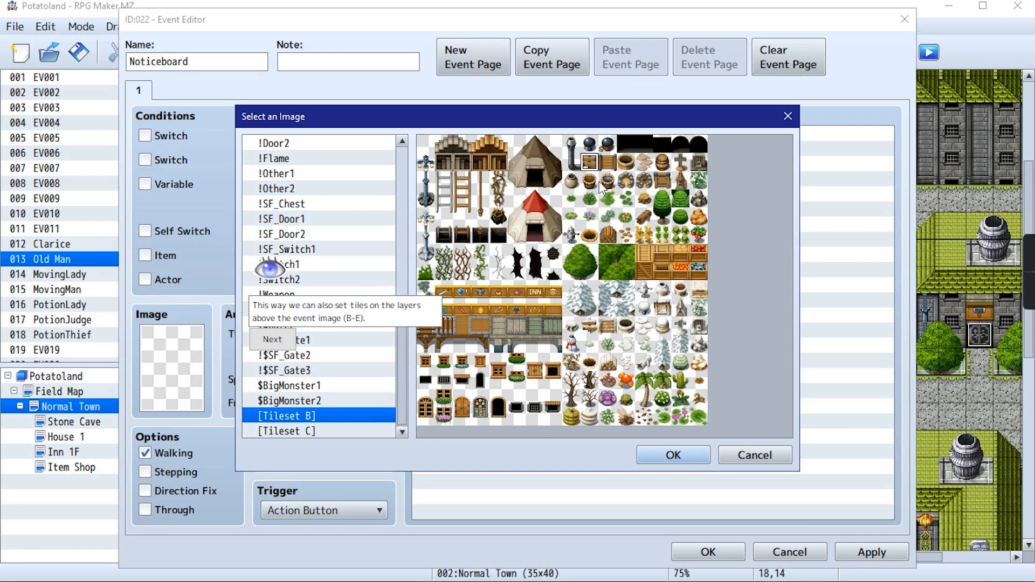
{"action": "left_click", "coordinate": [273, 340]}
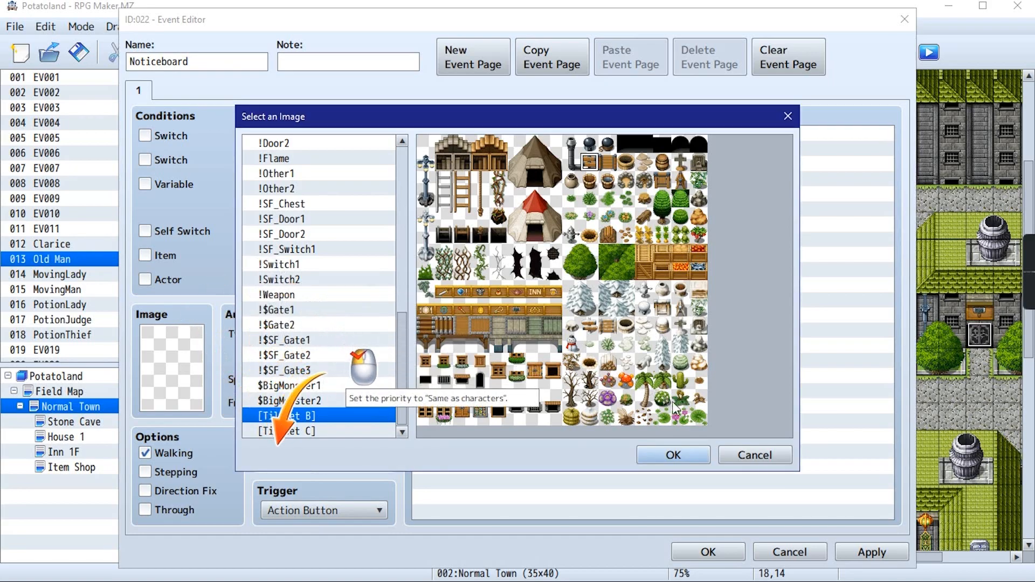
{"action": "left_click", "coordinate": [675, 452]}
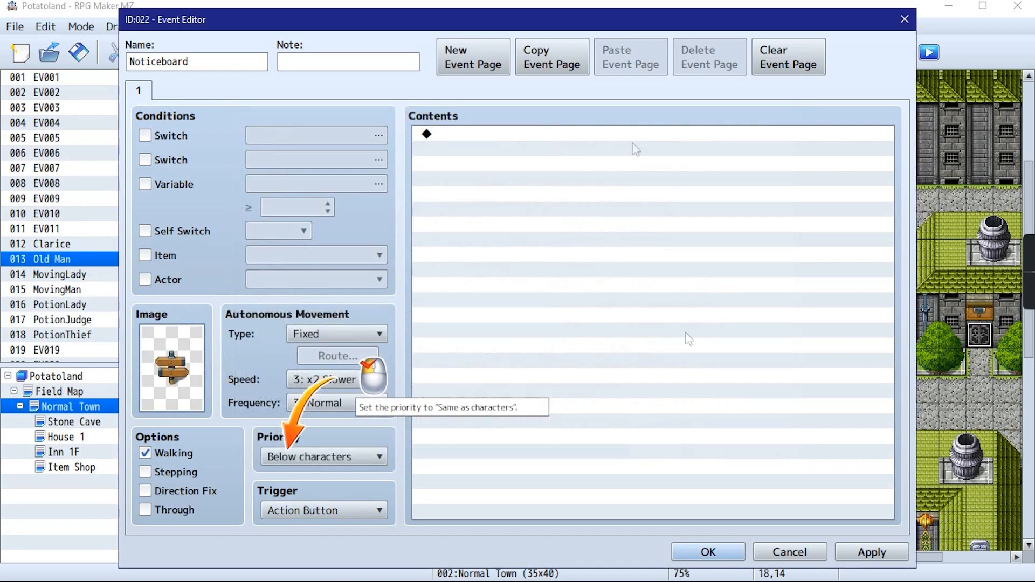
{"action": "left_click", "coordinate": [292, 457]}
{"action": "left_click", "coordinate": [302, 493]}
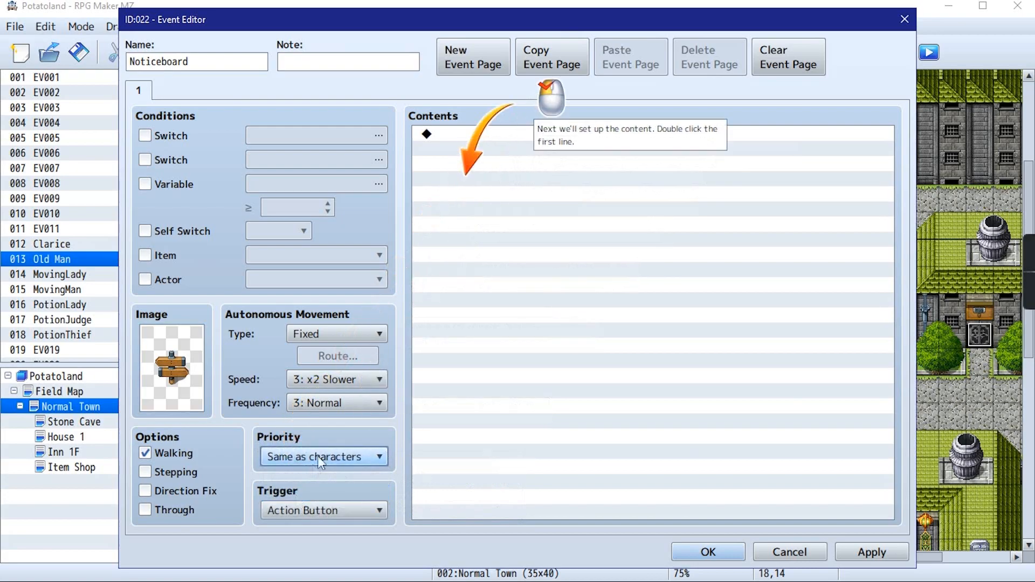
Add a conditional branch to the event contents that checks whether the Player is facing Down, and include an Else branch
{"action": "left_click", "coordinate": [479, 134]}
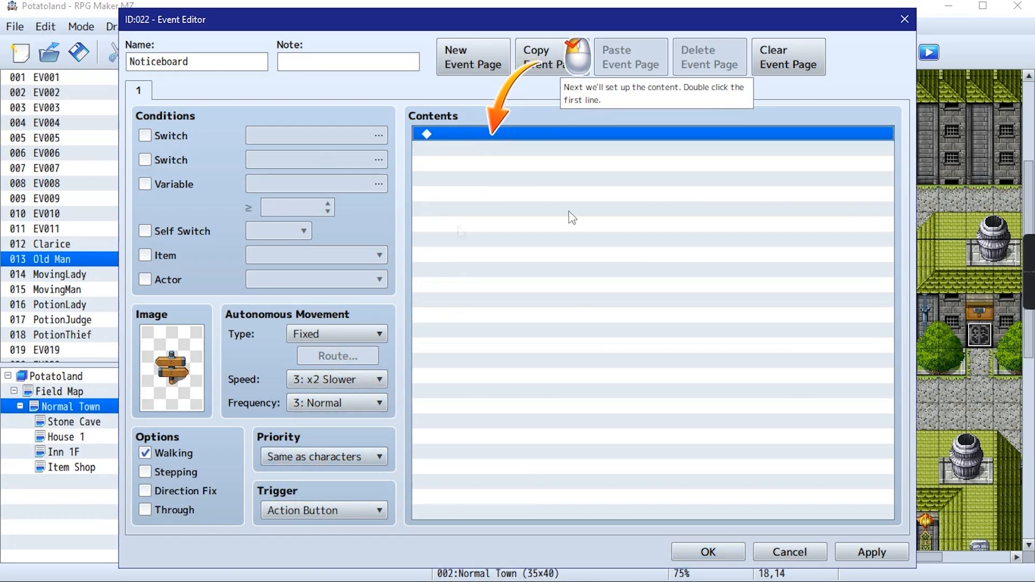
{"action": "double_click", "coordinate": [531, 135]}
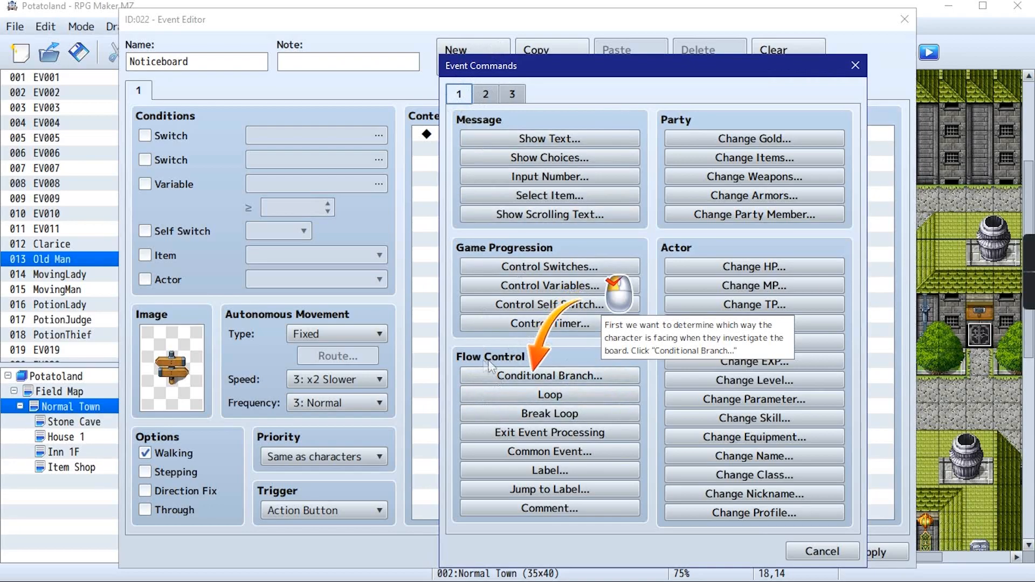
{"action": "left_click", "coordinate": [535, 376]}
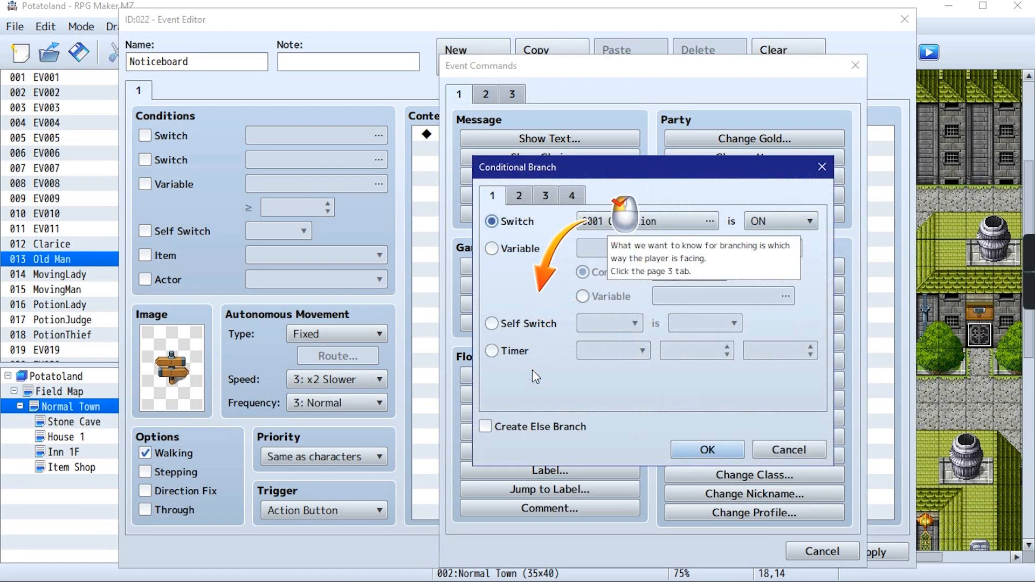
{"action": "left_click", "coordinate": [552, 196]}
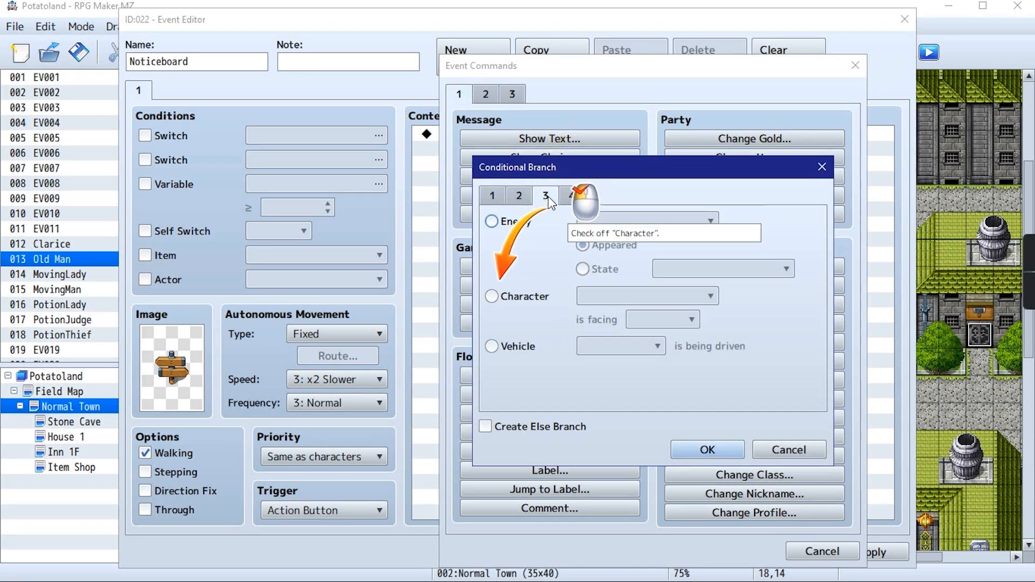
{"action": "left_click", "coordinate": [500, 299]}
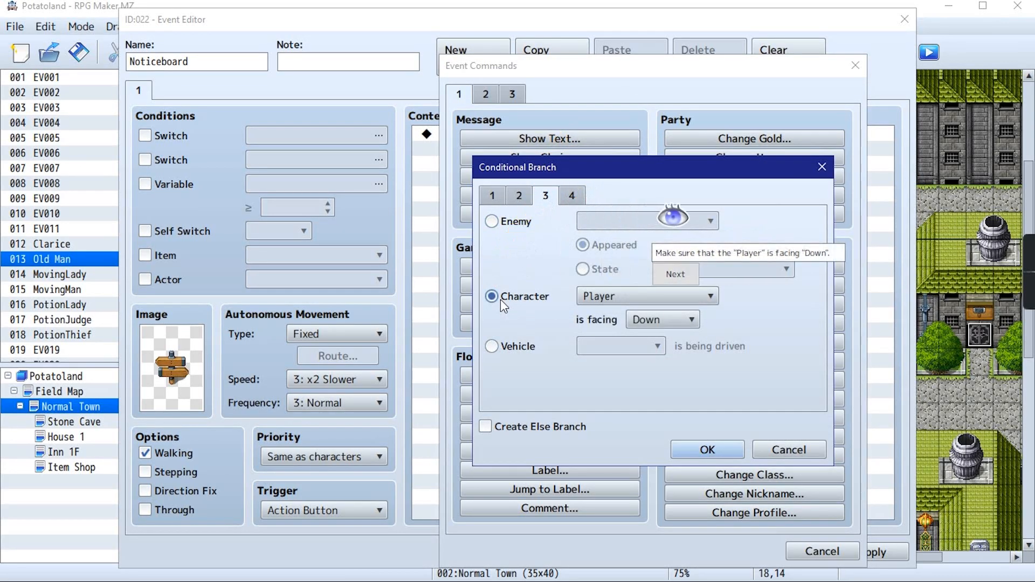
{"action": "left_click", "coordinate": [605, 298]}
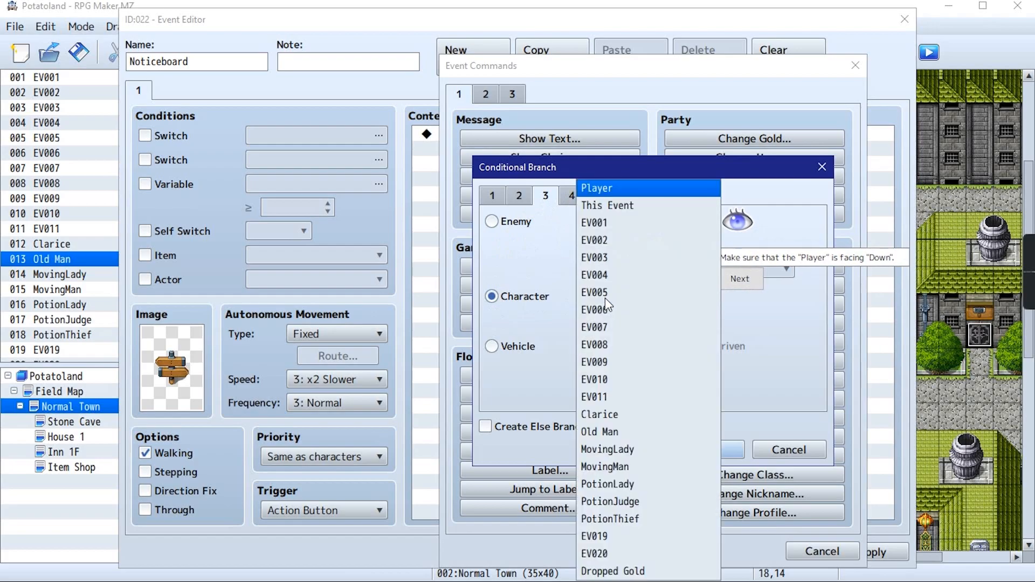
{"action": "left_click", "coordinate": [607, 193]}
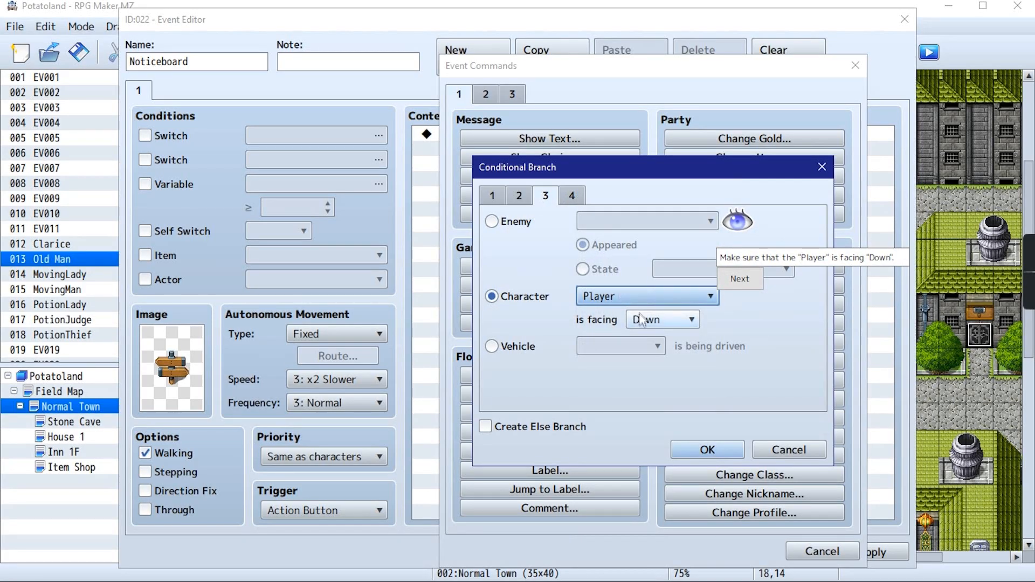
{"action": "left_click", "coordinate": [729, 279]}
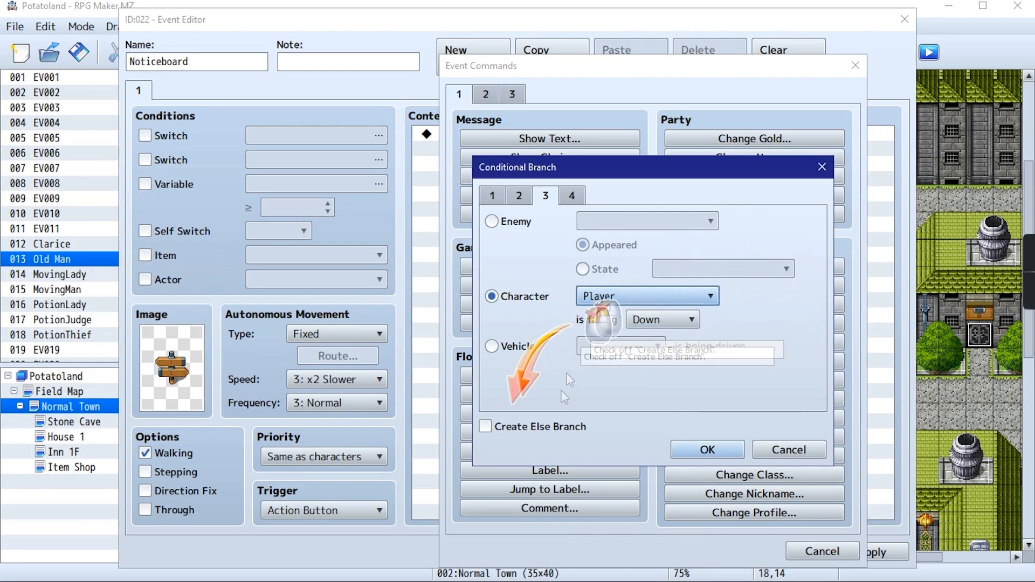
{"action": "left_click", "coordinate": [507, 430]}
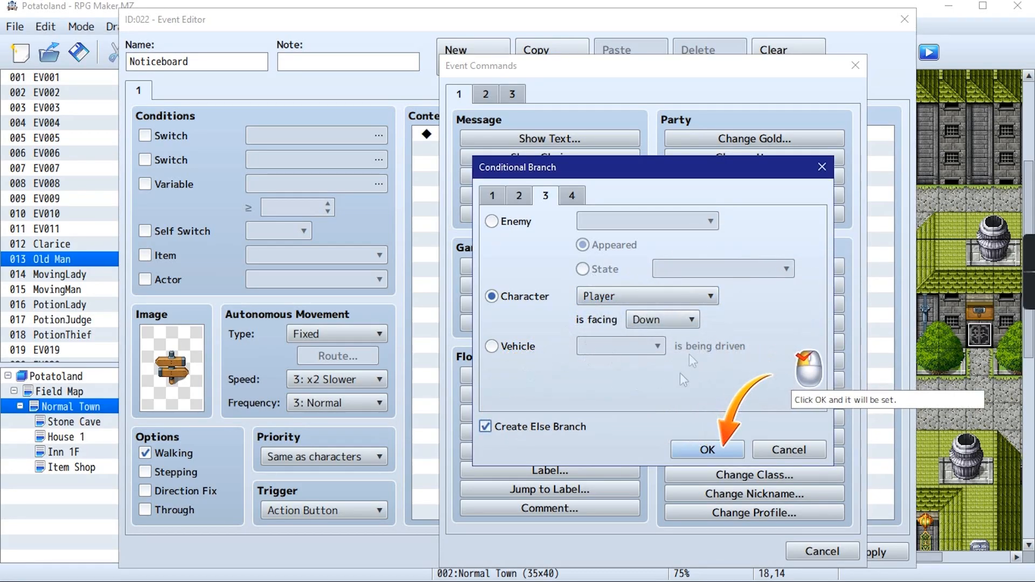
{"action": "left_click", "coordinate": [717, 448]}
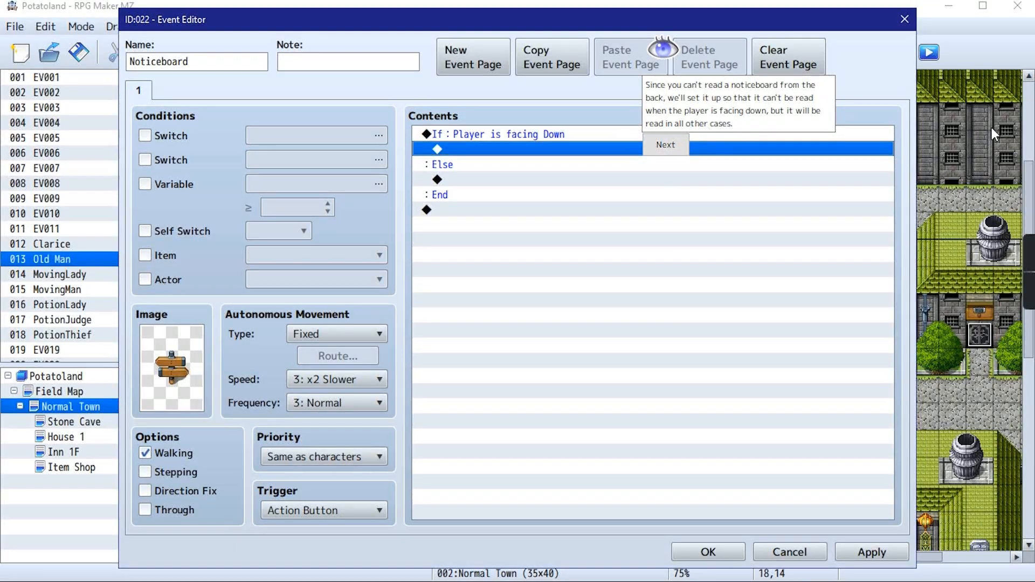
Add a Show Text command under the Else branch reading "\>Someone, please rid us of this evil!"
{"action": "left_click", "coordinate": [655, 148]}
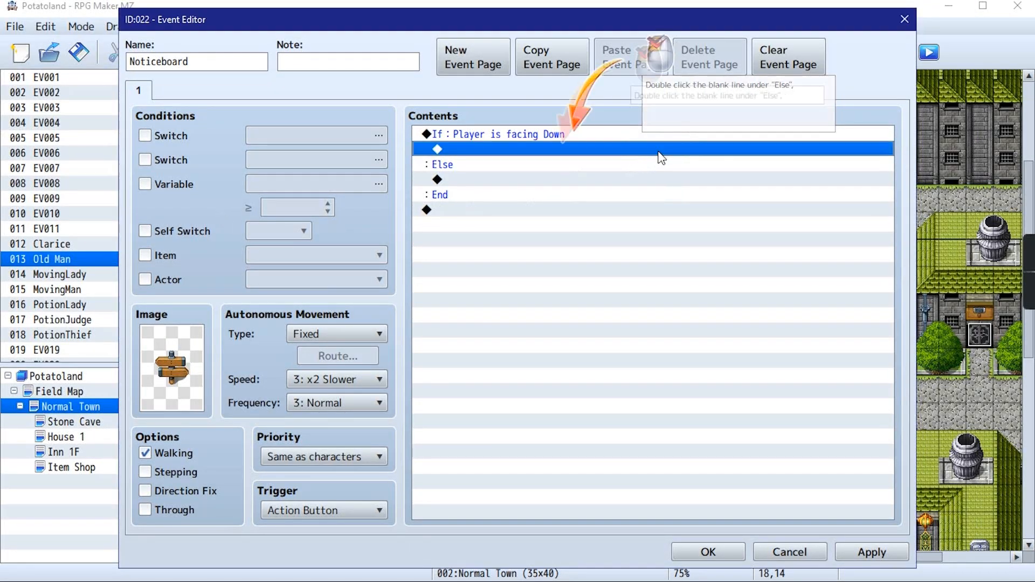
{"action": "double_click", "coordinate": [493, 181]}
{"action": "left_click", "coordinate": [536, 142]}
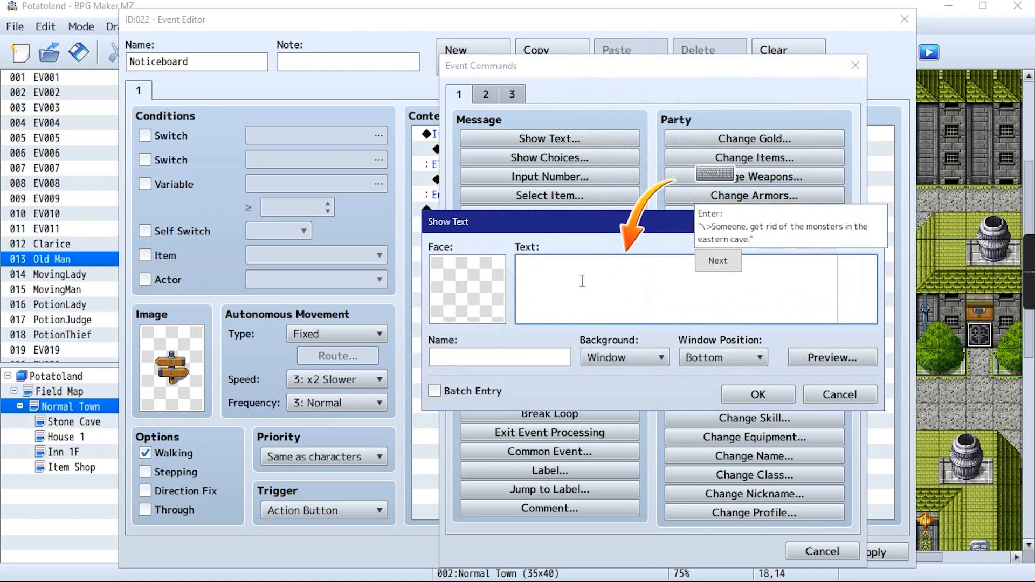
{"action": "type", "text": "\\"}
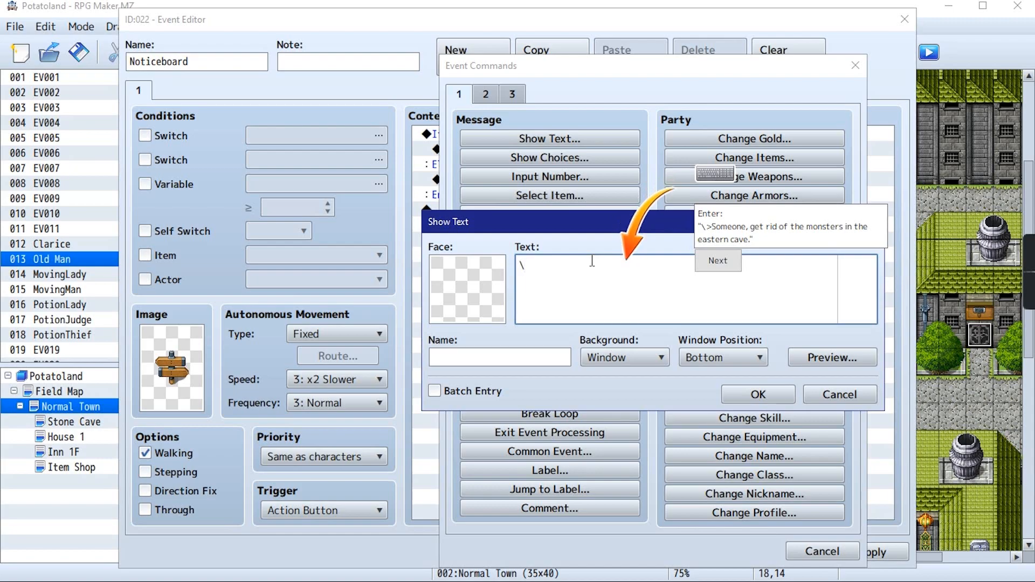
{"action": "type", "text": ">"}
{"action": "type", "text": "e, please rid us of this evil."}
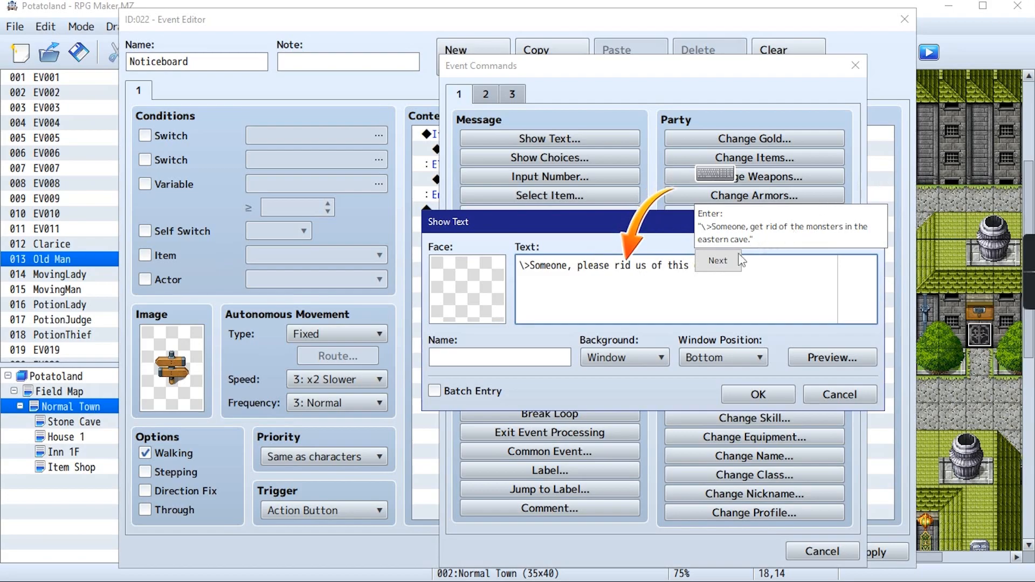
{"action": "left_click", "coordinate": [739, 260]}
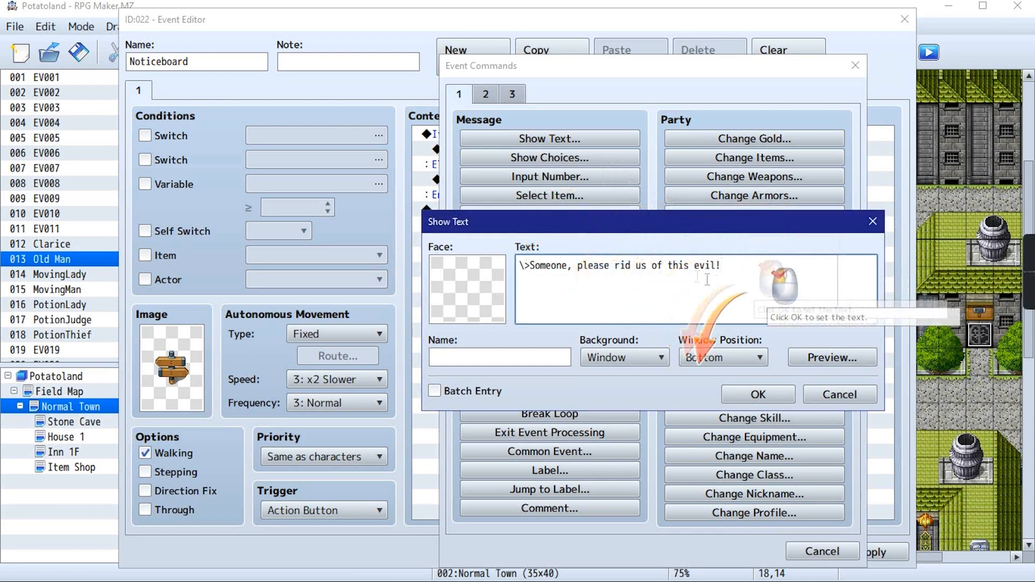
{"action": "left_click", "coordinate": [749, 398]}
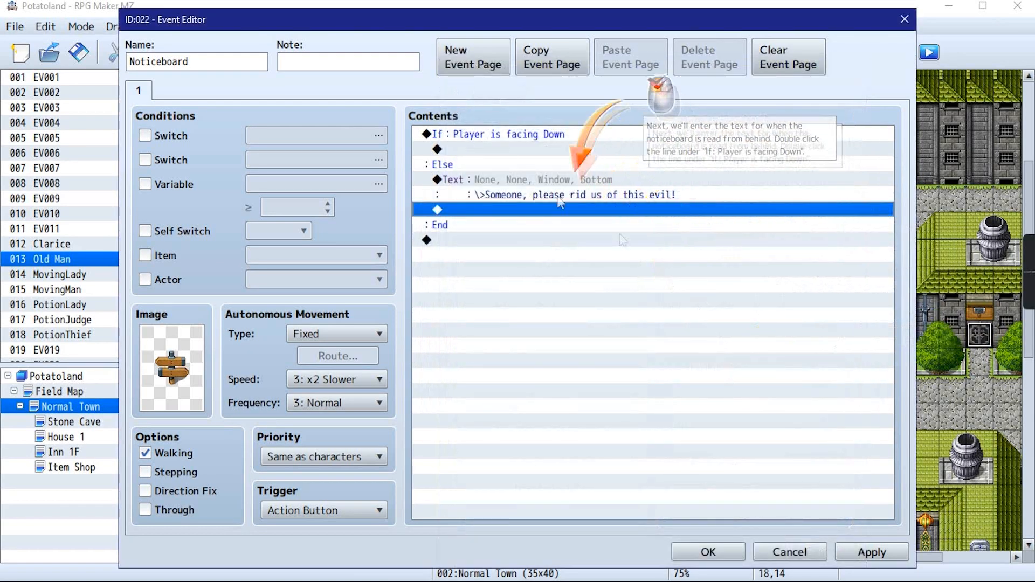
Add a Show Text command under "If: Player is facing Down" reading "\>You can't read this from the back."
{"action": "left_click", "coordinate": [517, 149]}
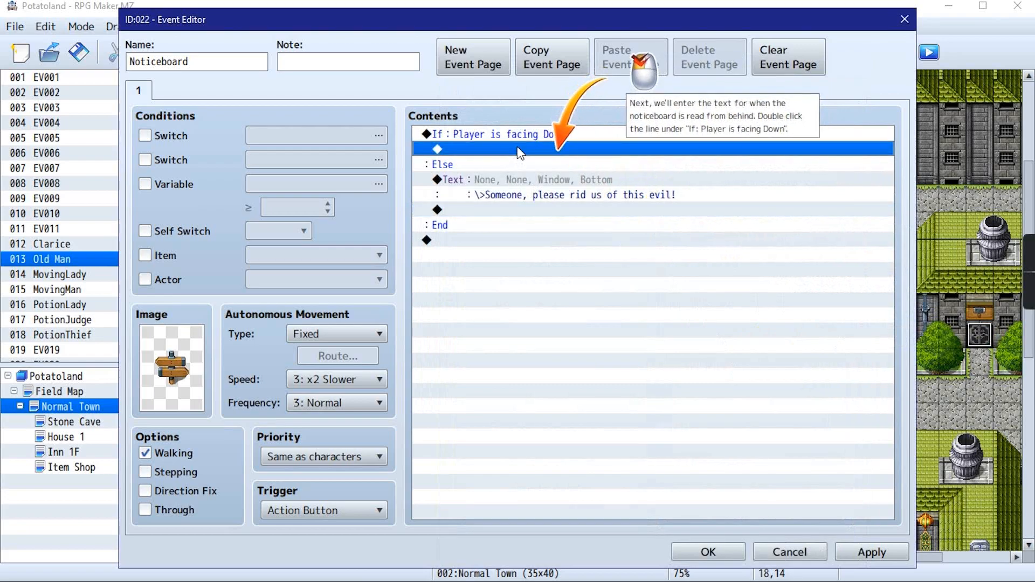
{"action": "double_click", "coordinate": [566, 147]}
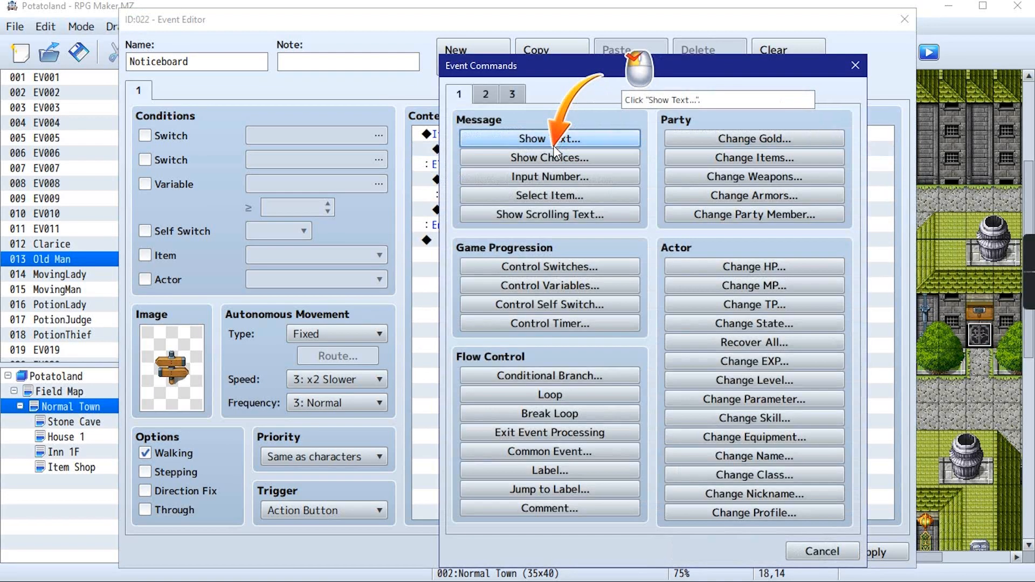
{"action": "left_click", "coordinate": [542, 139]}
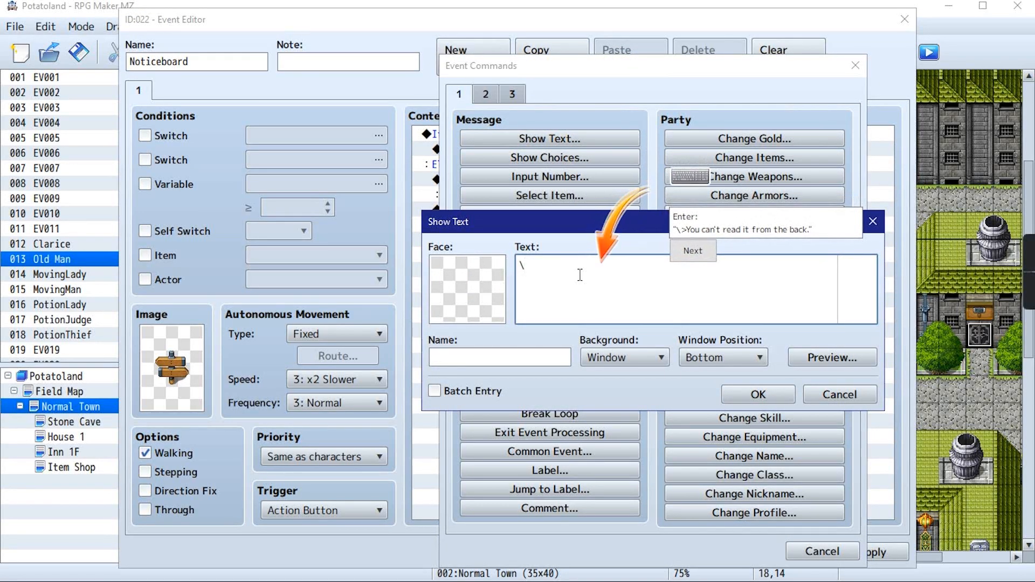
{"action": "type", "text": ">"}
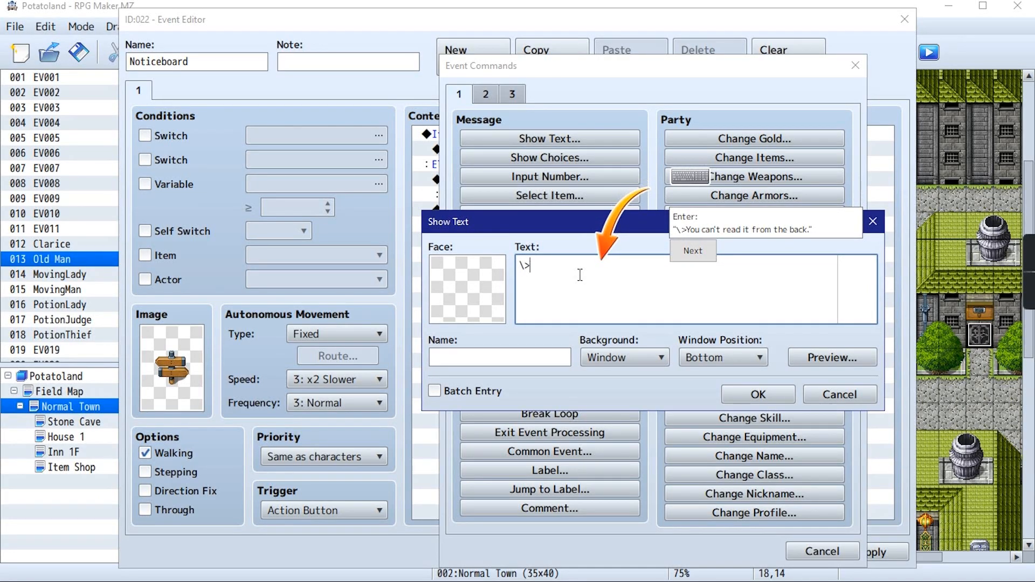
{"action": "type", "text": "You can't"}
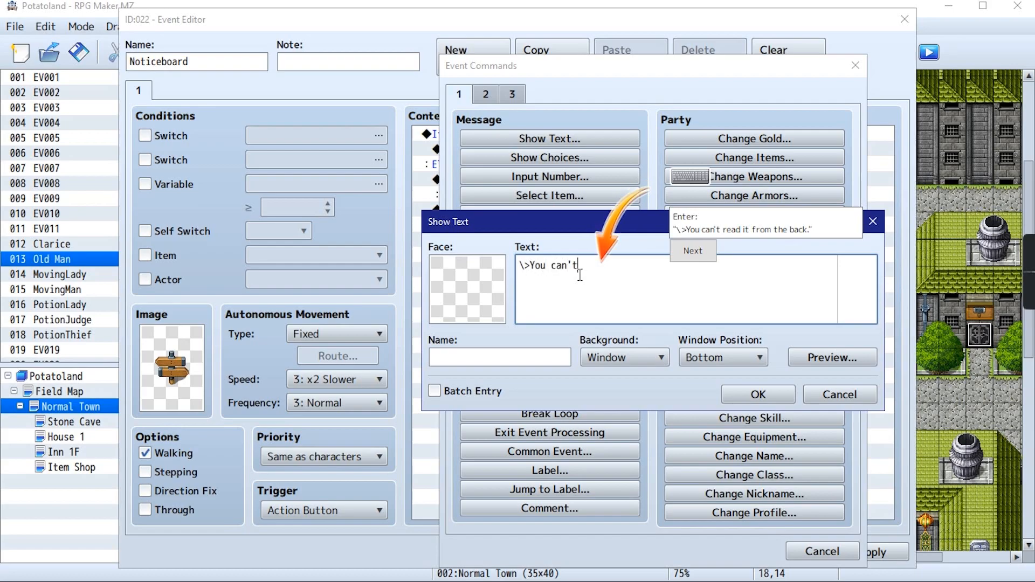
{"action": "type", "text": " read tu"}
{"action": "key", "text": "BackSpace"}
{"action": "type", "text": "h"}
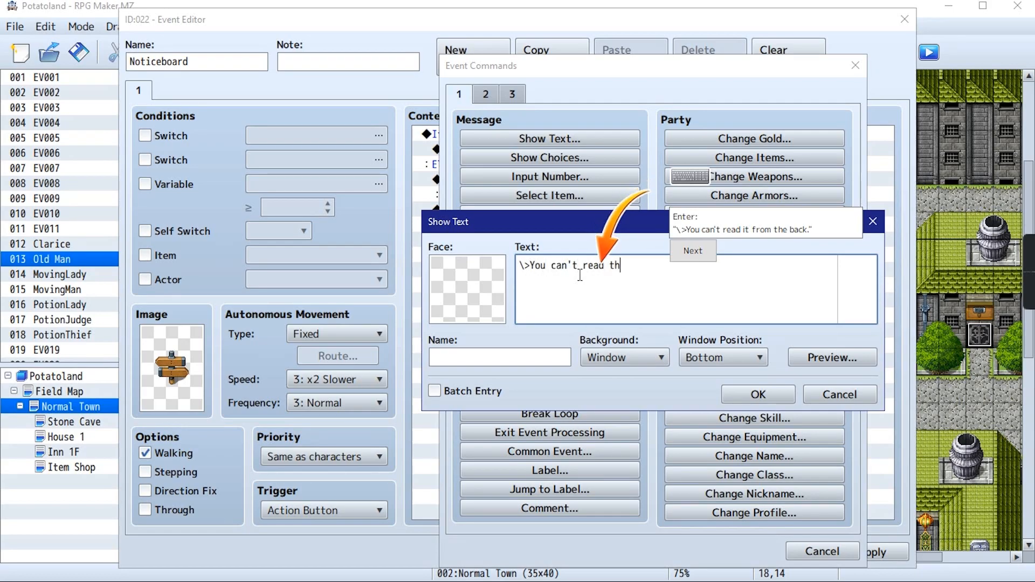
{"action": "type", "text": "is from the"}
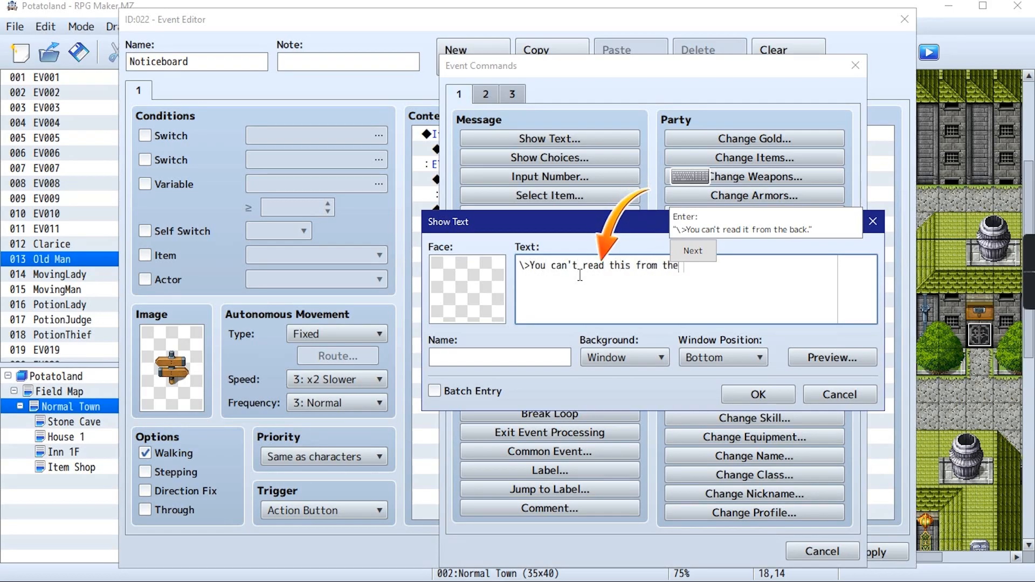
{"action": "type", "text": " back."}
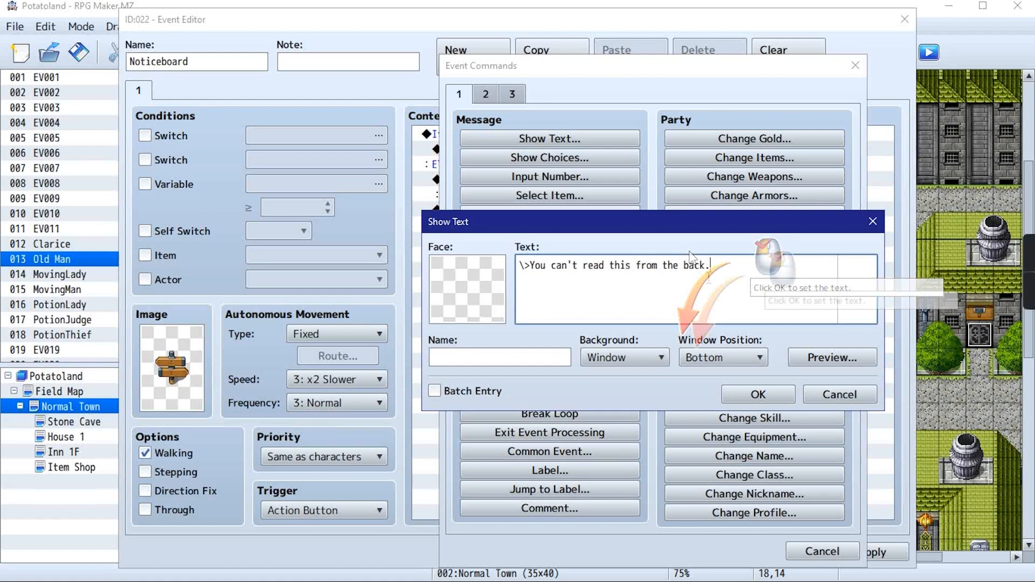
{"action": "left_click", "coordinate": [751, 398]}
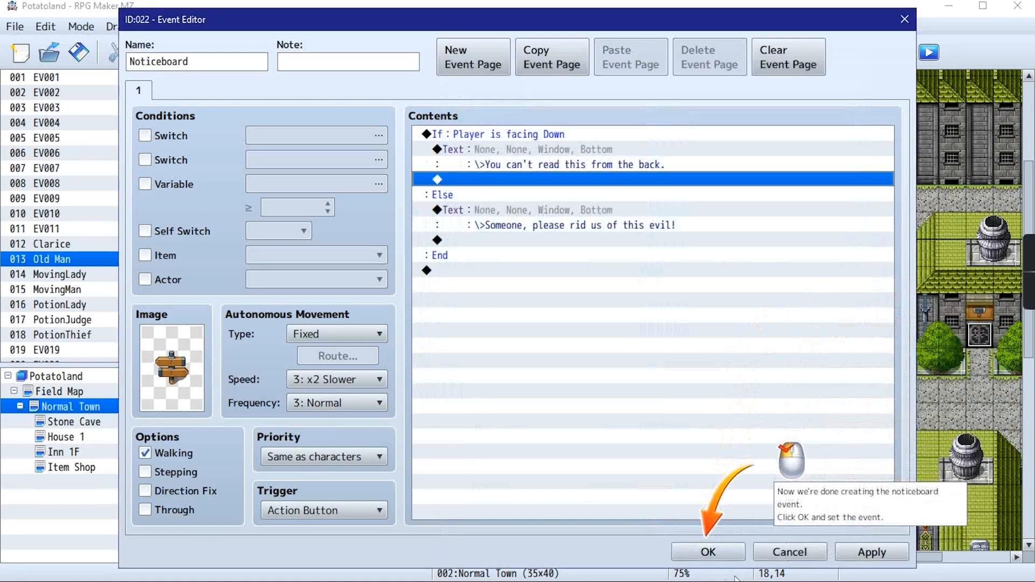
Confirm the Noticeboard event and save the project
{"action": "left_click", "coordinate": [710, 553]}
{"action": "key", "text": "ctrl+s"}
Start a playtest and continue the game from the Autosave file
{"action": "left_click", "coordinate": [936, 47]}
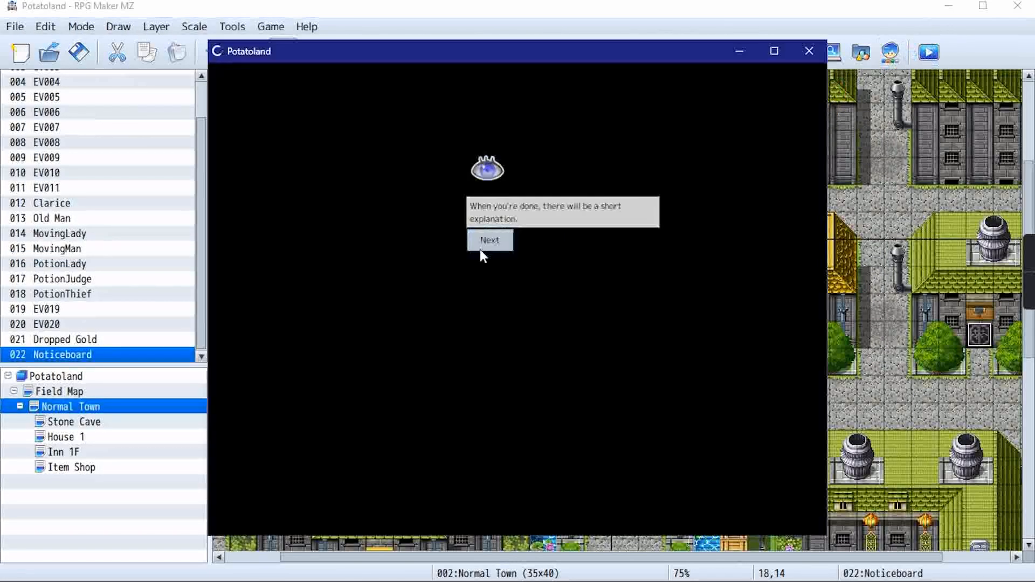
{"action": "left_click", "coordinate": [483, 248]}
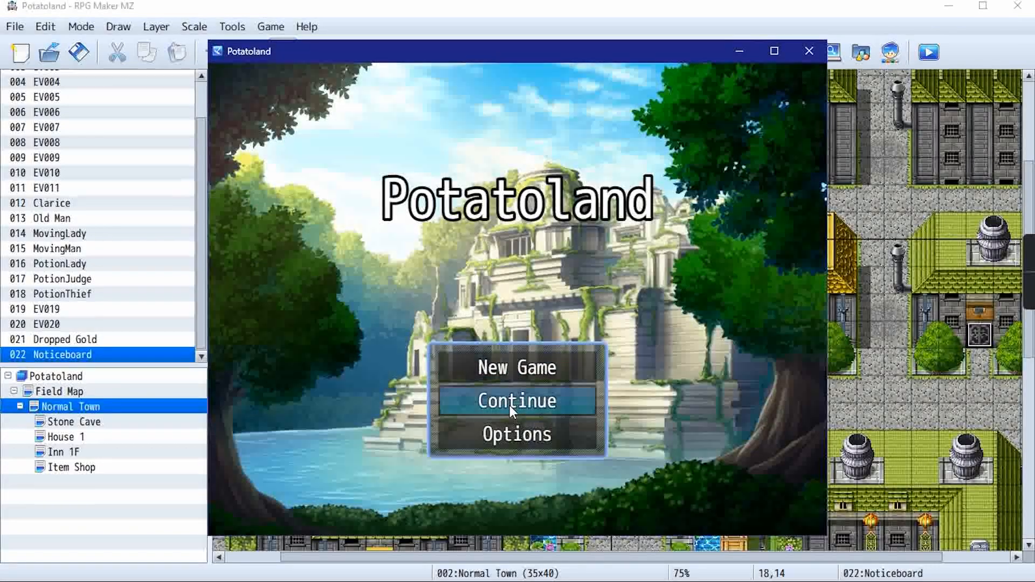
{"action": "left_click", "coordinate": [510, 406]}
{"action": "left_click", "coordinate": [626, 213]}
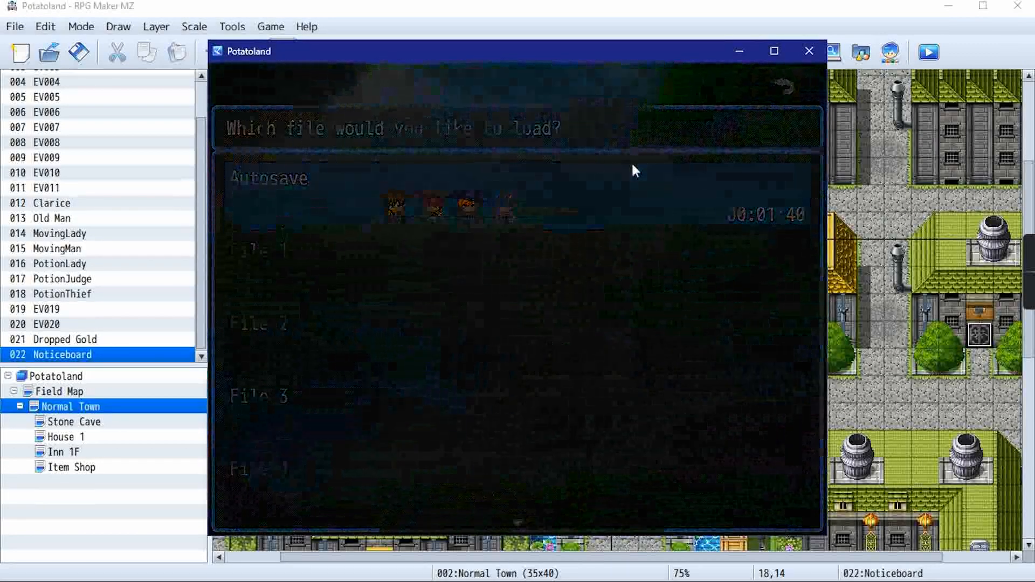
Walk the party to the new noticeboard above the monument and read it from below and from its left side
{"action": "left_click", "coordinate": [495, 342]}
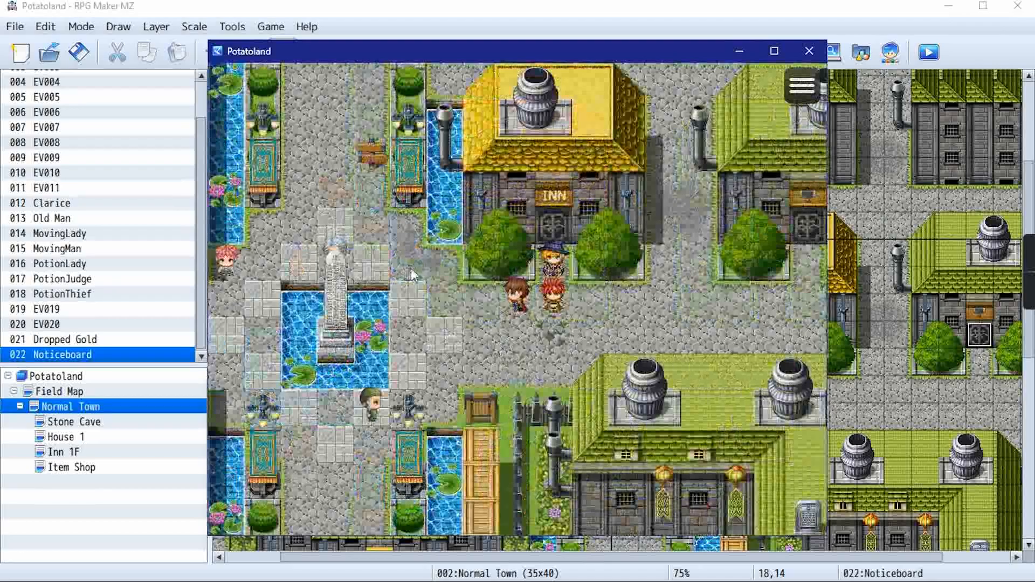
{"action": "left_click", "coordinate": [313, 188]}
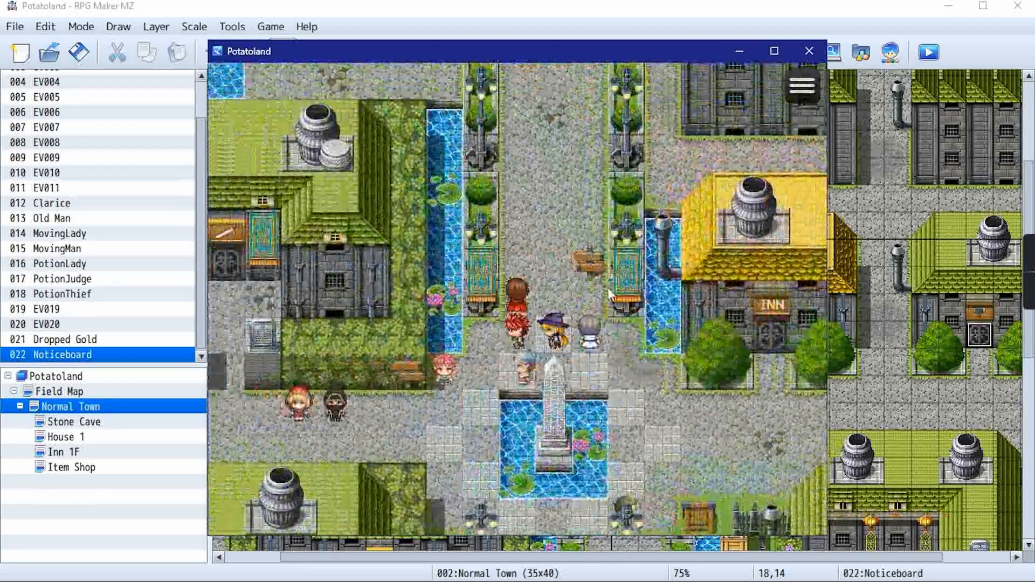
{"action": "left_click", "coordinate": [585, 269]}
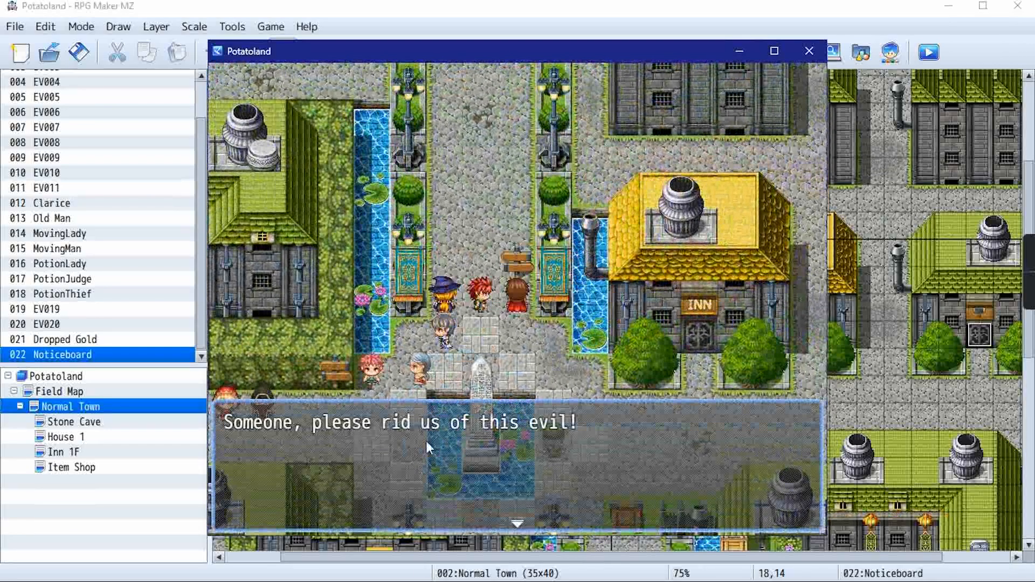
{"action": "left_click", "coordinate": [428, 442]}
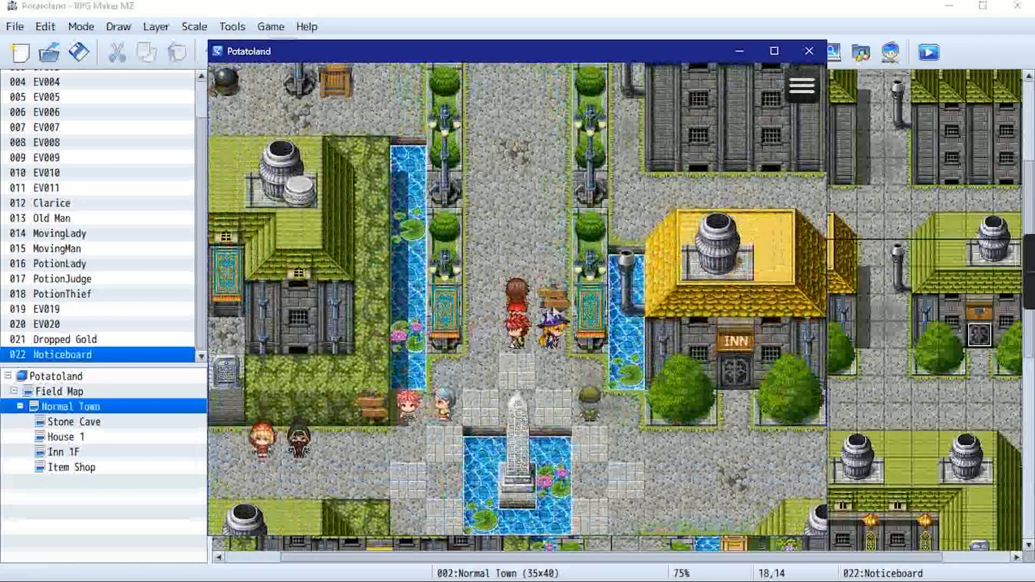
{"action": "left_click", "coordinate": [553, 302]}
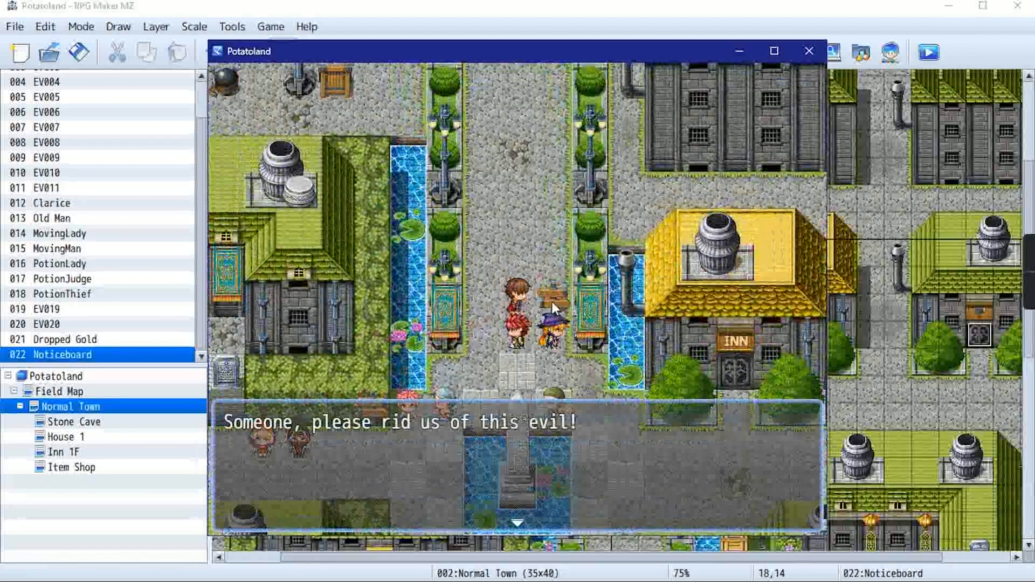
{"action": "left_click", "coordinate": [552, 302]}
Walk behind the noticeboard to read it from the back, then return the party to its front
{"action": "left_click", "coordinate": [533, 256]}
{"action": "left_click", "coordinate": [548, 291]}
{"action": "left_click", "coordinate": [523, 333]}
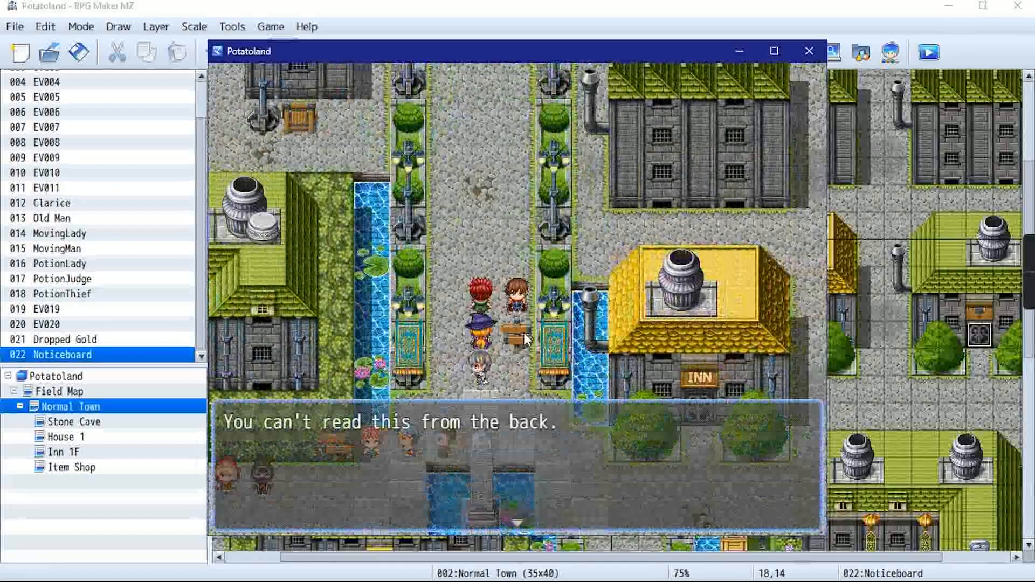
{"action": "left_click", "coordinate": [511, 334]}
{"action": "left_click", "coordinate": [512, 334]}
{"action": "left_click", "coordinate": [477, 245]}
{"action": "left_click", "coordinate": [477, 246]}
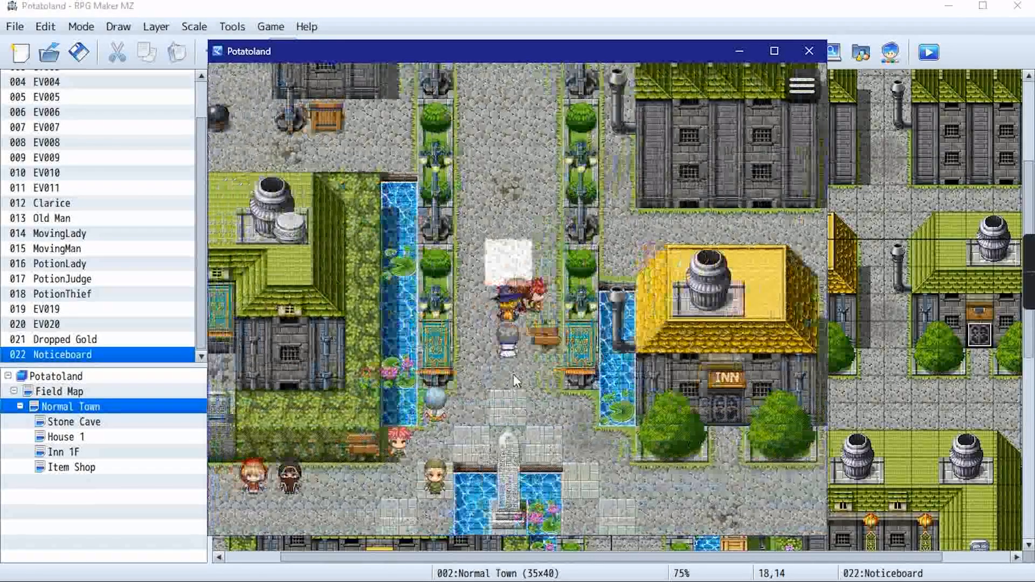
{"action": "left_click", "coordinate": [513, 375]}
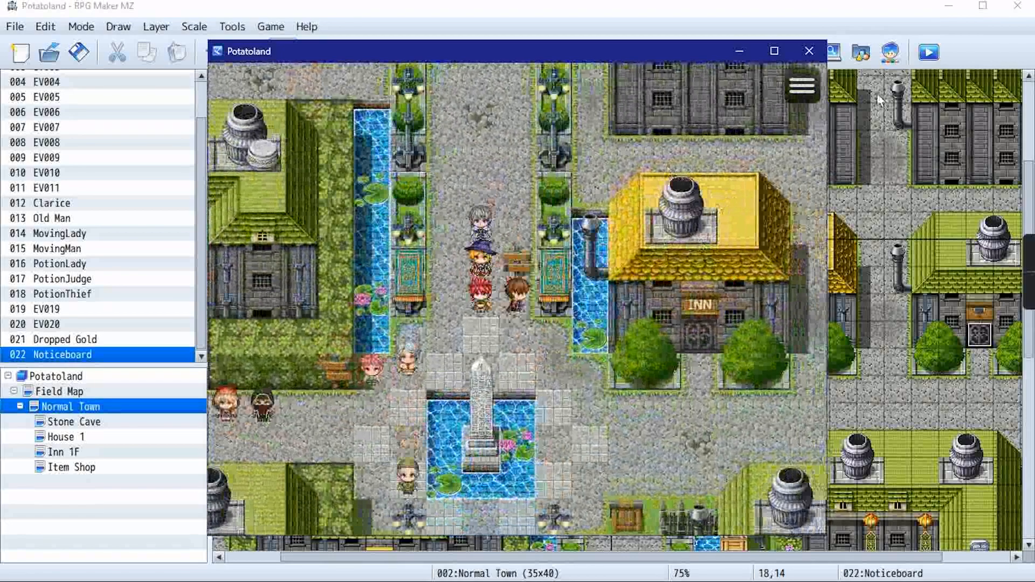
End the playtest and work through the closing explanation of Step 9 until the tutorial is completed
{"action": "left_click", "coordinate": [808, 50]}
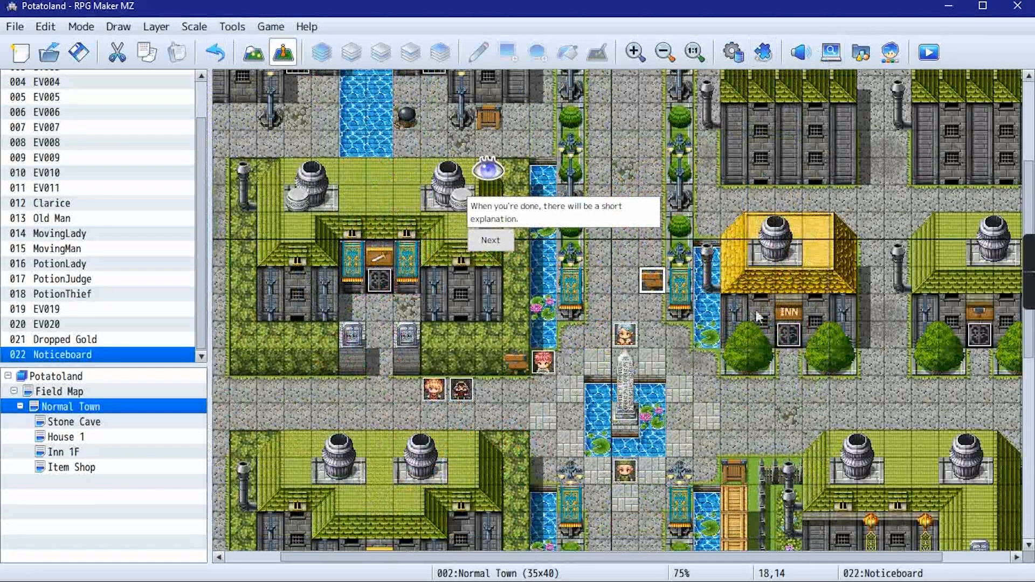
{"action": "left_click", "coordinate": [502, 250]}
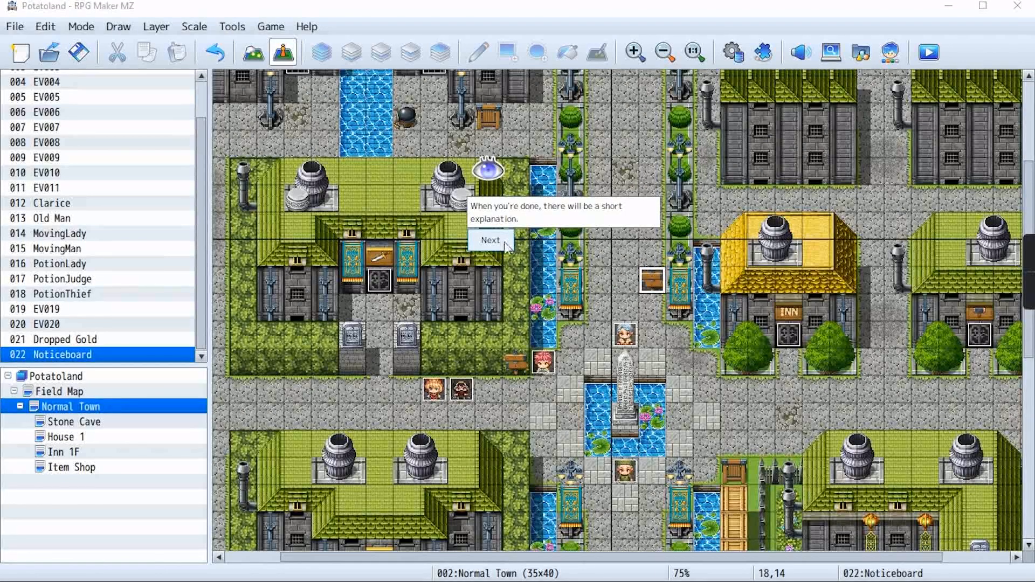
{"action": "left_click", "coordinate": [506, 242]}
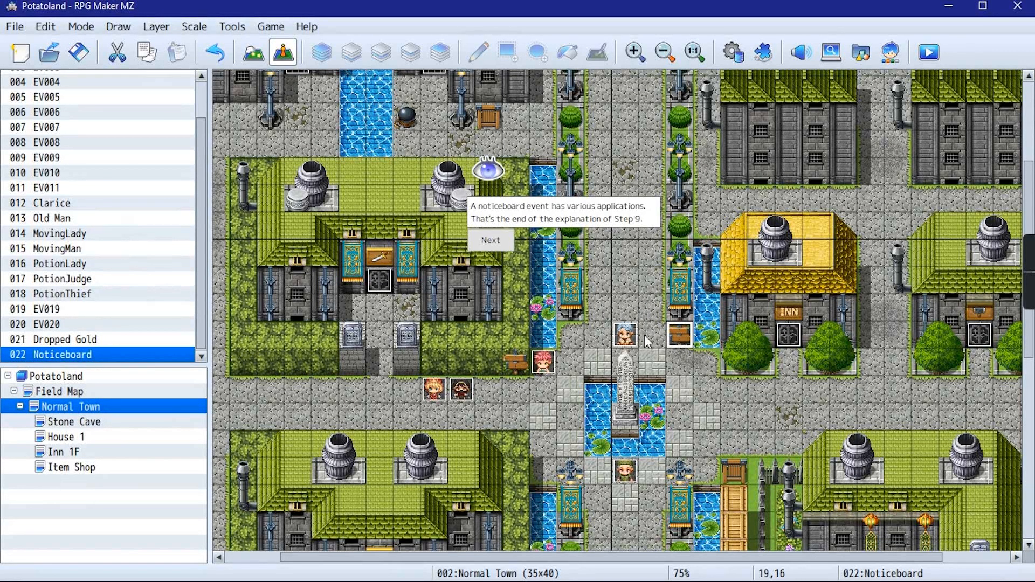
{"action": "left_click", "coordinate": [483, 241]}
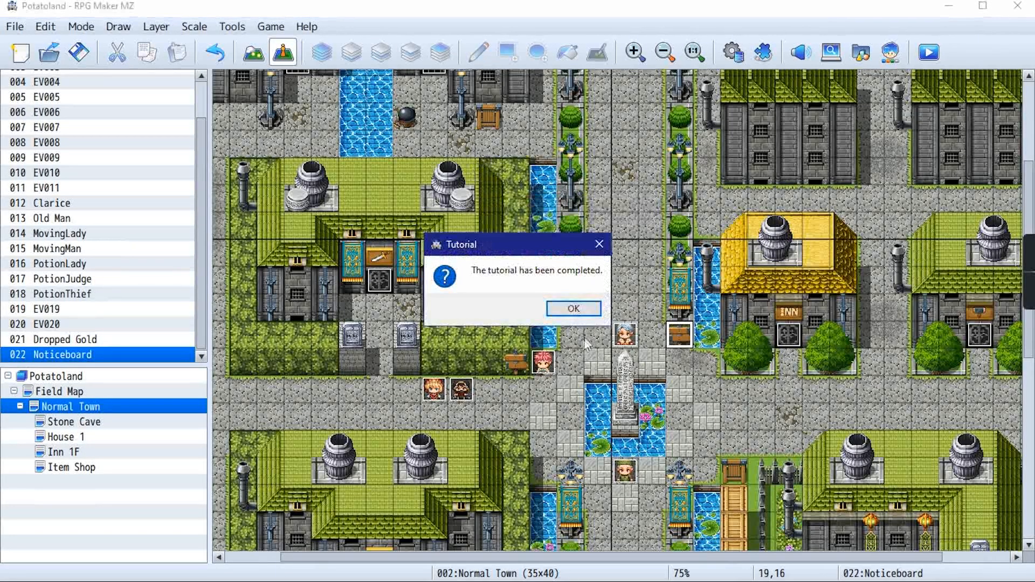
{"action": "left_click", "coordinate": [573, 309]}
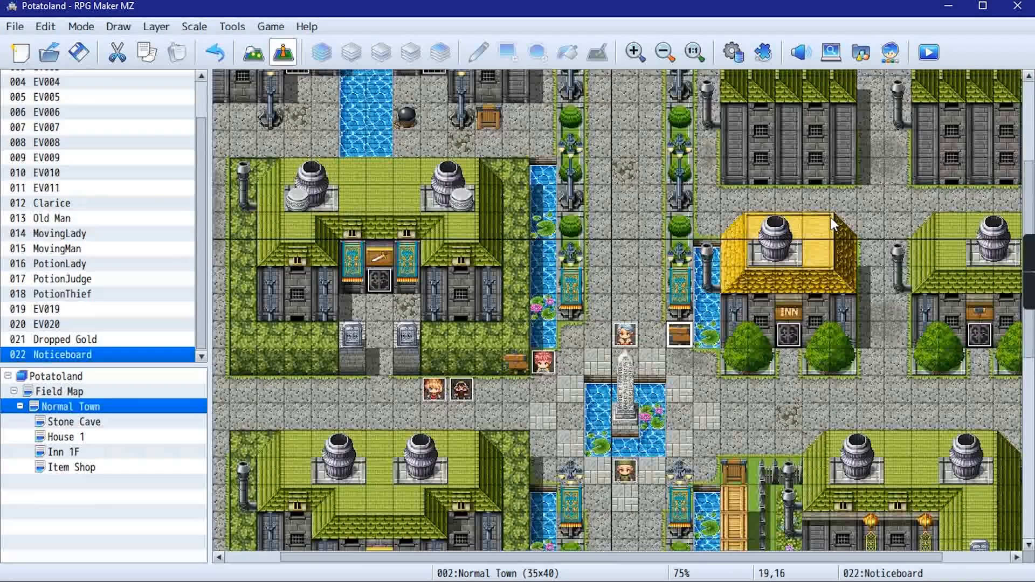
Start the tutorial "Step 10: Event Application 2: Moving Rock" and acknowledge its opening warning
{"action": "left_click", "coordinate": [305, 26]}
{"action": "left_click", "coordinate": [359, 86]}
{"action": "left_click", "coordinate": [453, 310]}
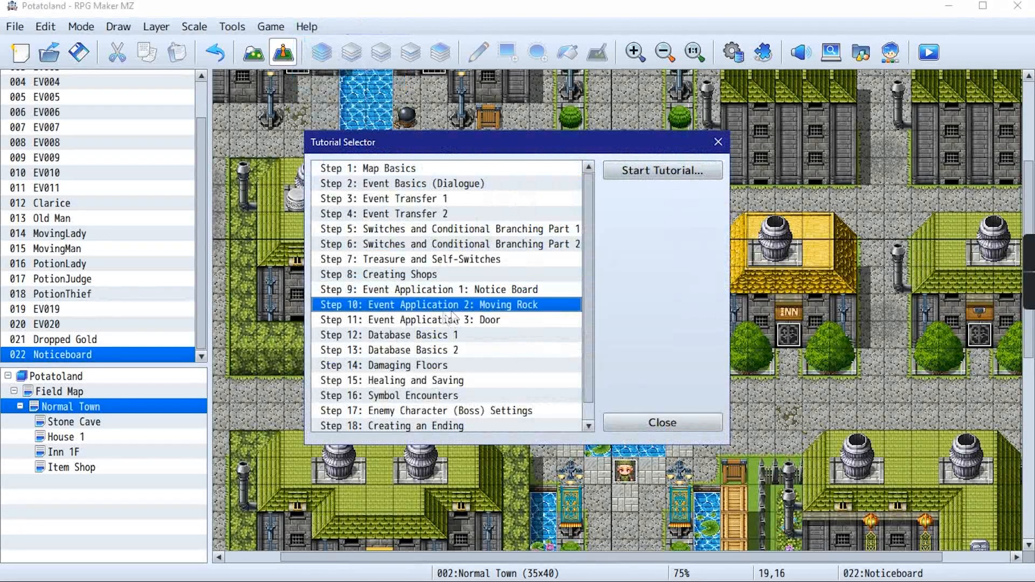
{"action": "left_click", "coordinate": [658, 172]}
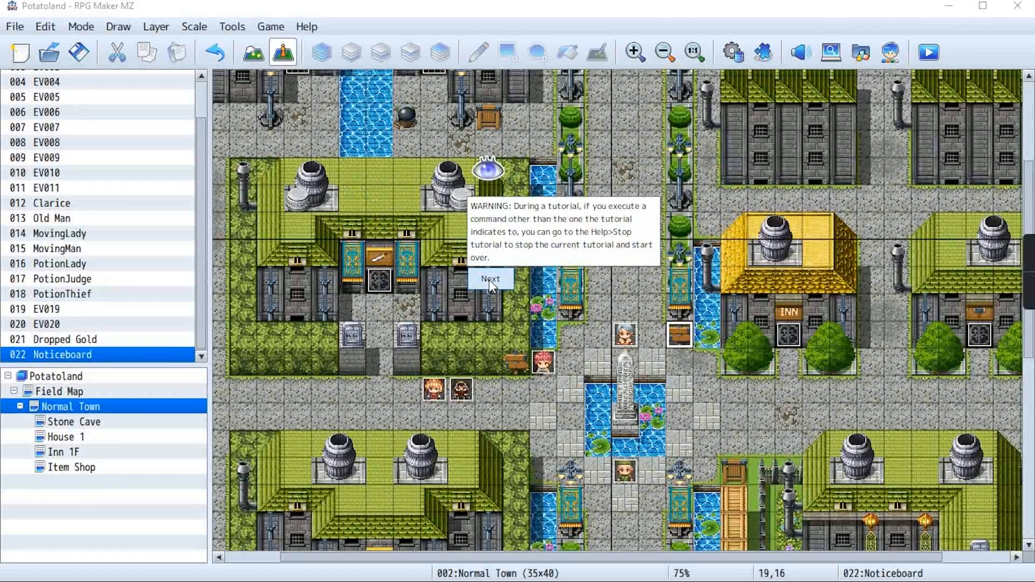
{"action": "left_click", "coordinate": [490, 279]}
Decline saving changes, cancel choosing another project so Potatoland stays open, and continue the tutorial
{"action": "left_click", "coordinate": [424, 171]}
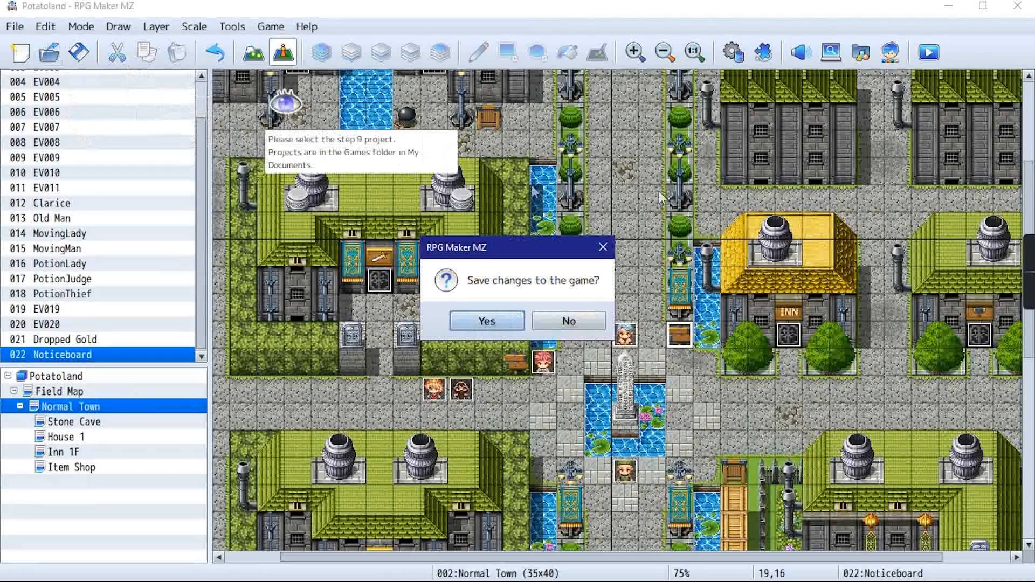
{"action": "left_click", "coordinate": [563, 324]}
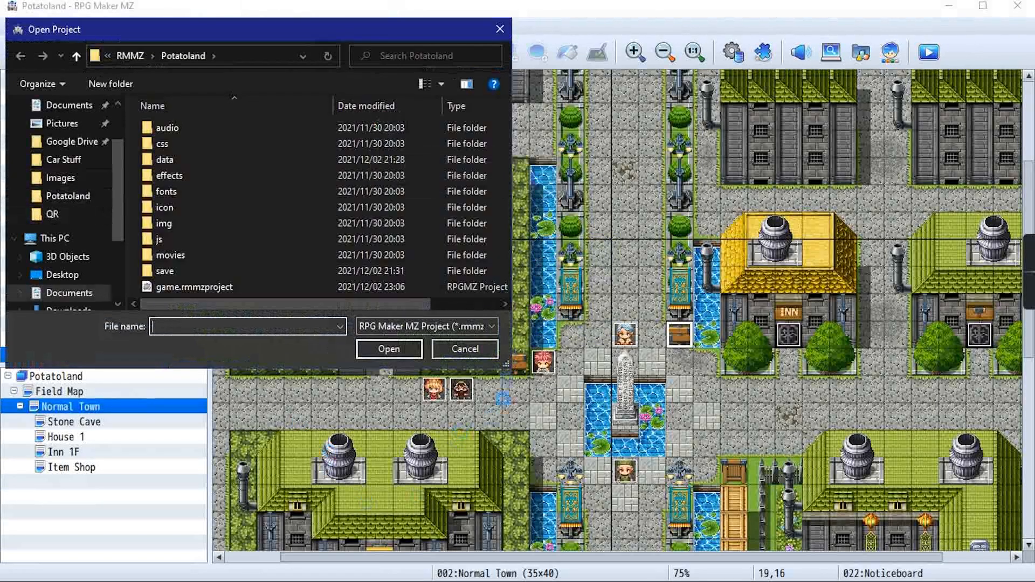
{"action": "left_click", "coordinate": [492, 356]}
{"action": "left_click", "coordinate": [390, 199]}
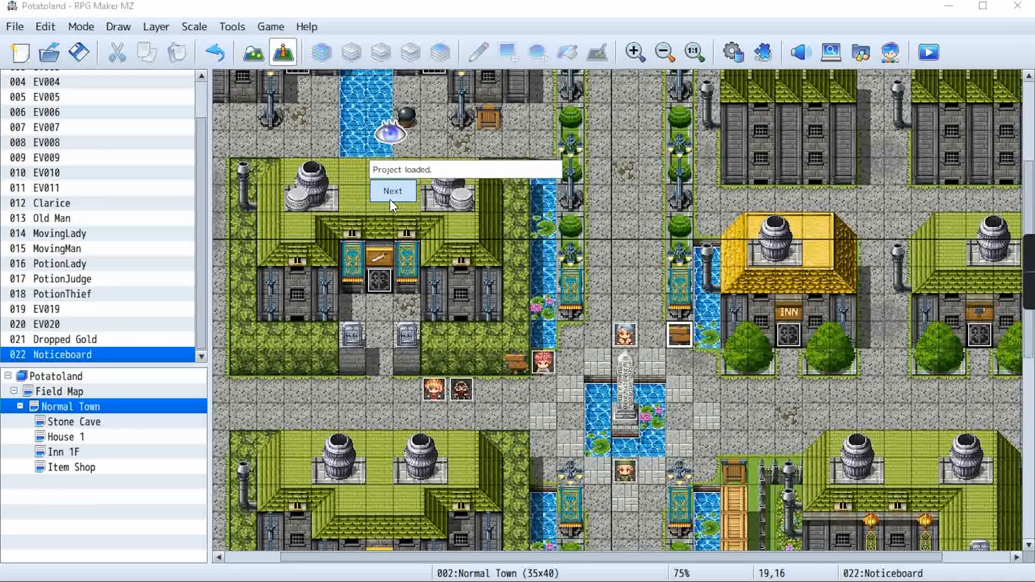
{"action": "left_click", "coordinate": [390, 199]}
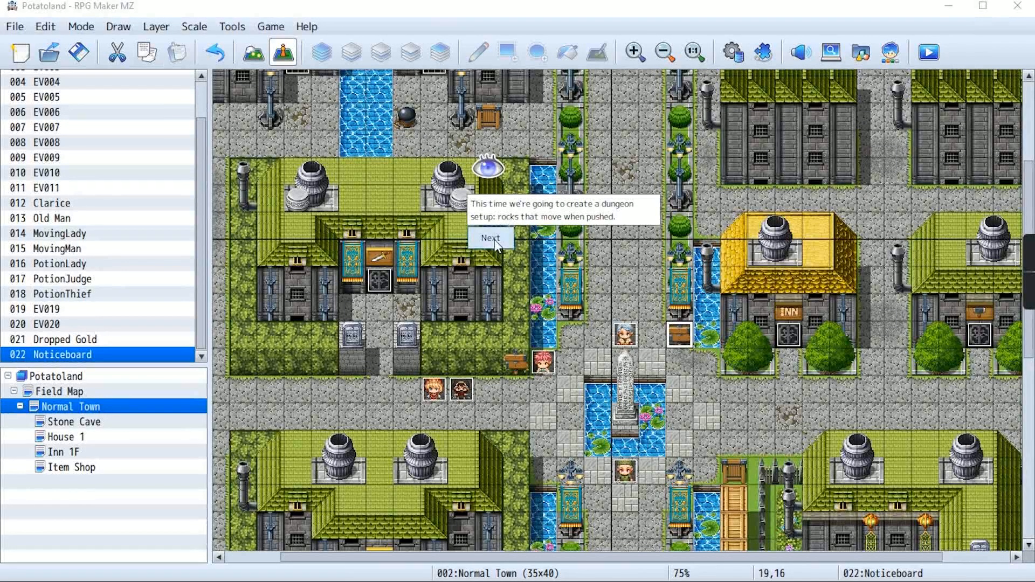
Continue past the moving rock introduction and open the Stone Cave map
{"action": "left_click", "coordinate": [492, 239]}
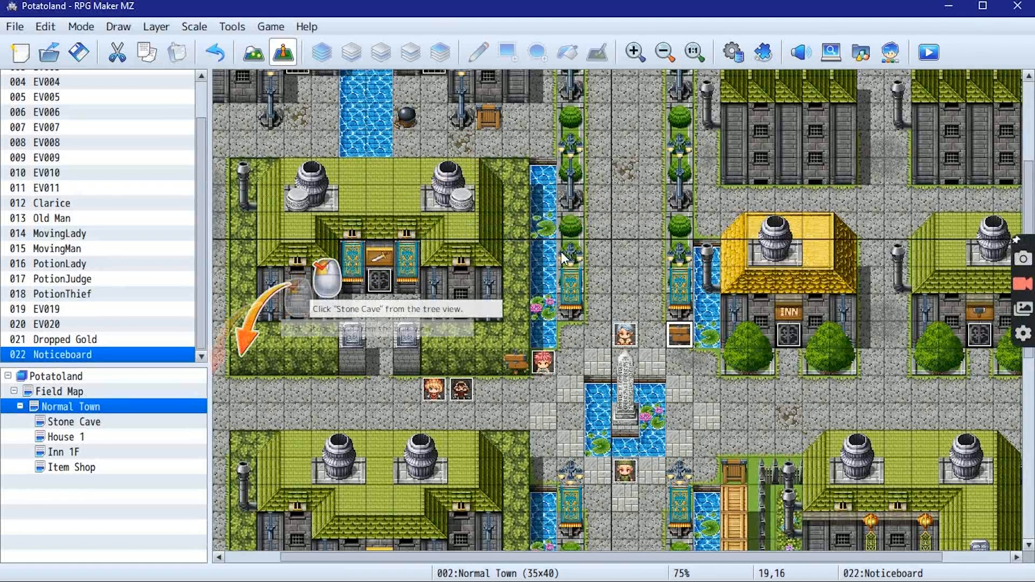
{"action": "left_click", "coordinate": [75, 427]}
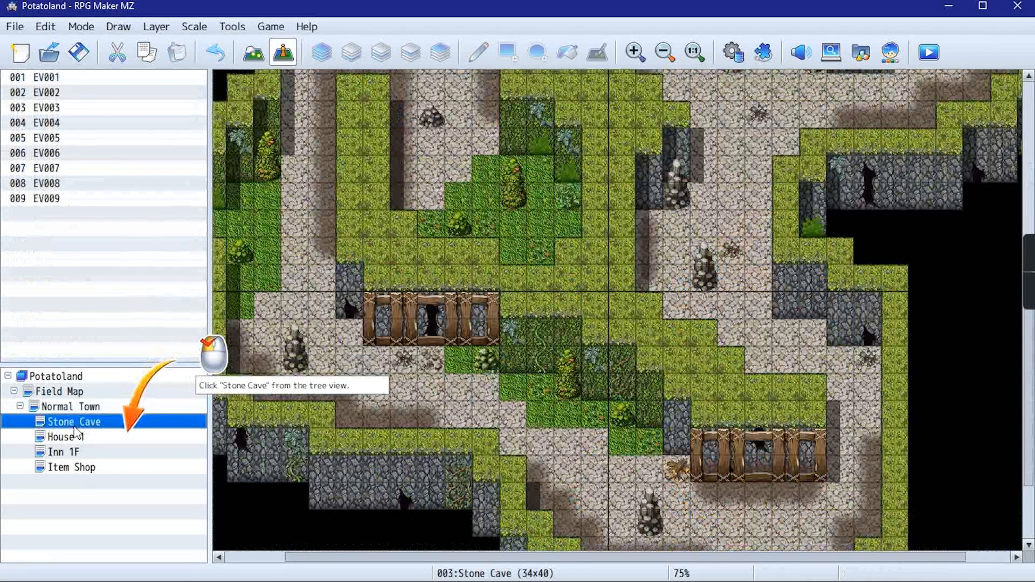
{"action": "left_click", "coordinate": [88, 432]}
{"action": "left_click", "coordinate": [102, 423]}
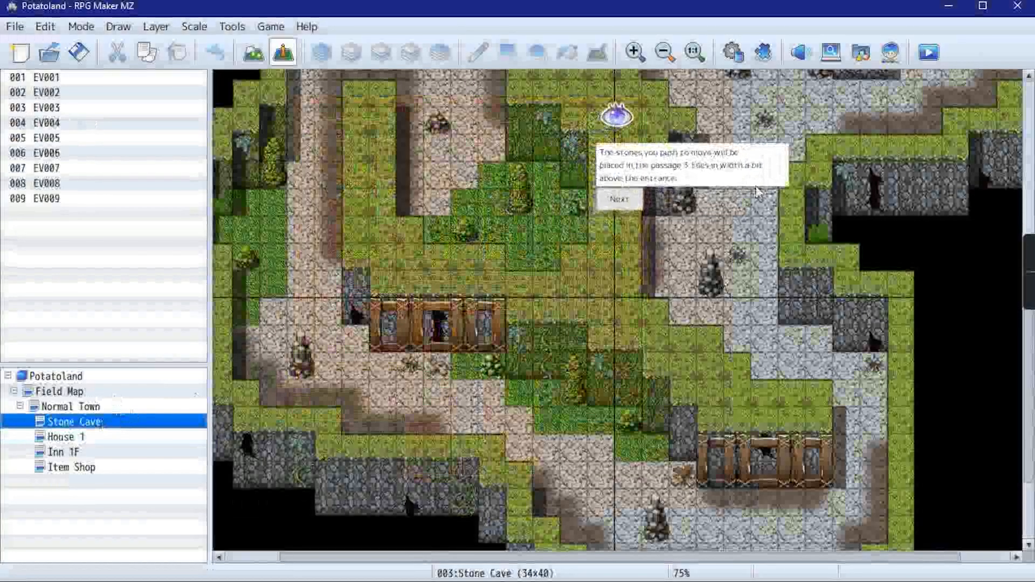
Create a new event at (21,21) in the Stone Cave's three-tile-wide passage and name it MovingRock
{"action": "scroll", "coordinate": [723, 269], "scroll_direction": "up", "scroll_amount": 3}
{"action": "scroll", "coordinate": [696, 318], "scroll_direction": "down", "scroll_amount": 1}
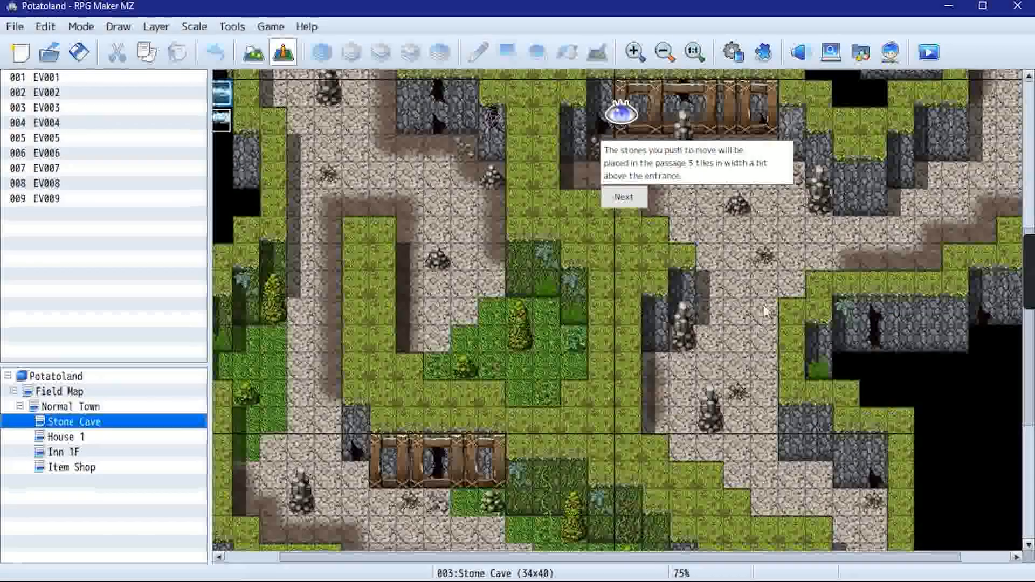
{"action": "left_click", "coordinate": [626, 198]}
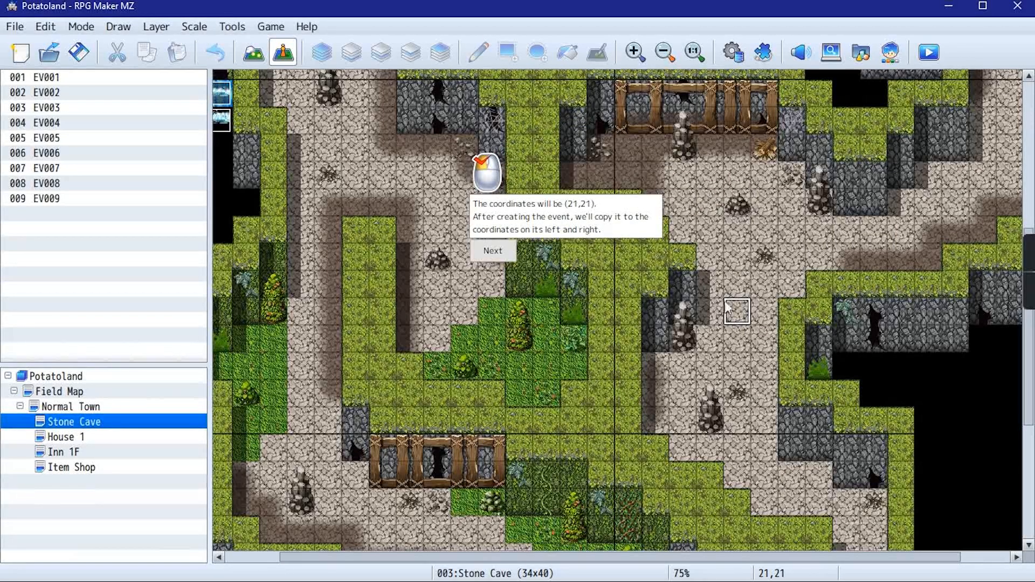
{"action": "scroll", "coordinate": [727, 308], "scroll_direction": "down", "scroll_amount": 5}
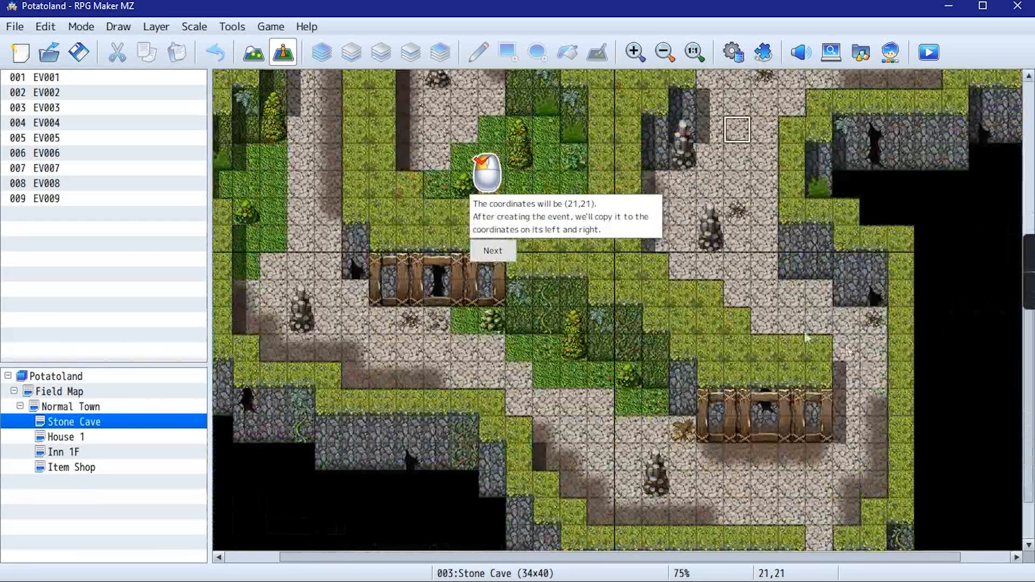
{"action": "scroll", "coordinate": [848, 351], "scroll_direction": "up", "scroll_amount": 4}
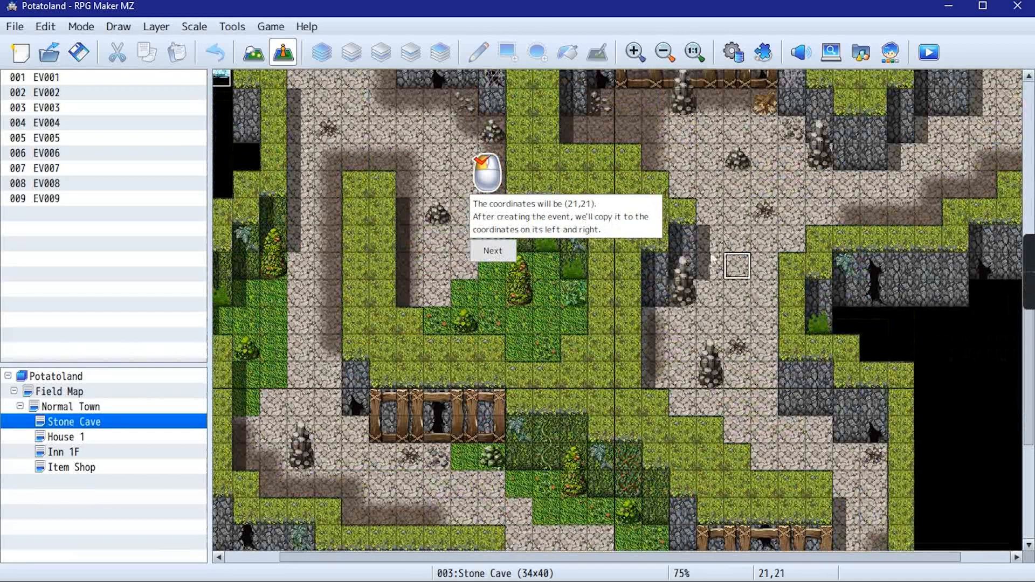
{"action": "left_click", "coordinate": [494, 251]}
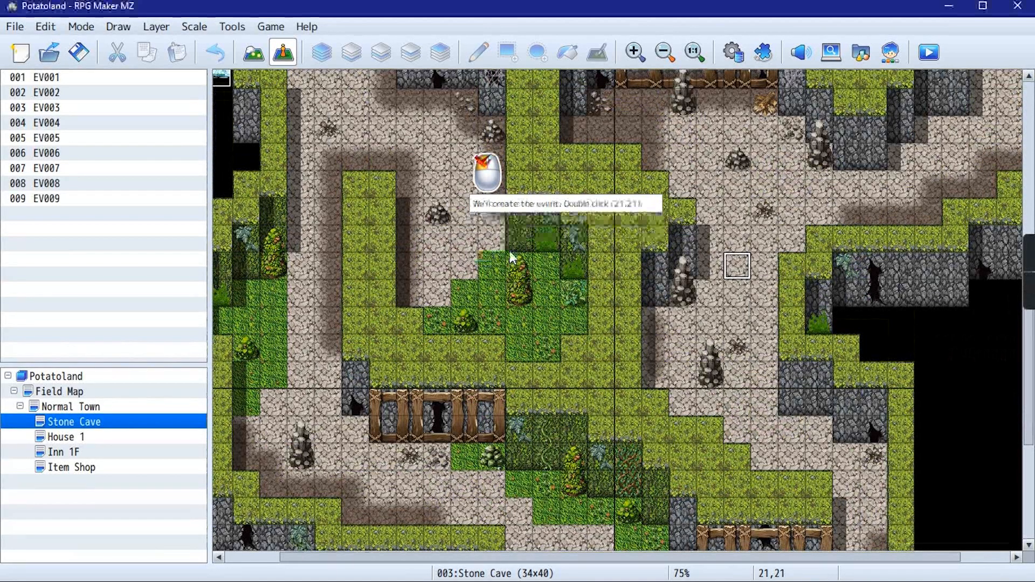
{"action": "double_click", "coordinate": [746, 266]}
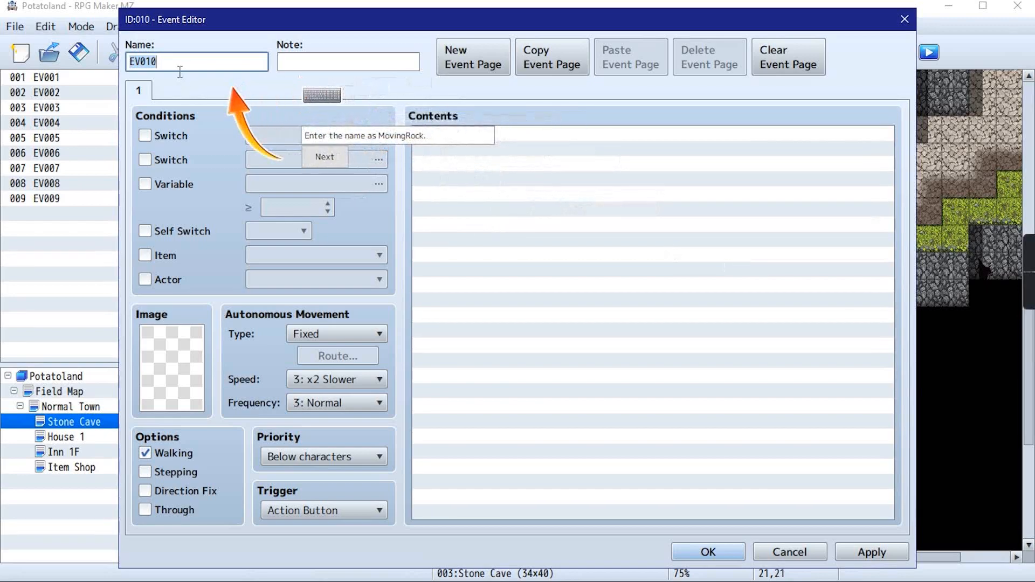
{"action": "type", "text": "MovingRock"}
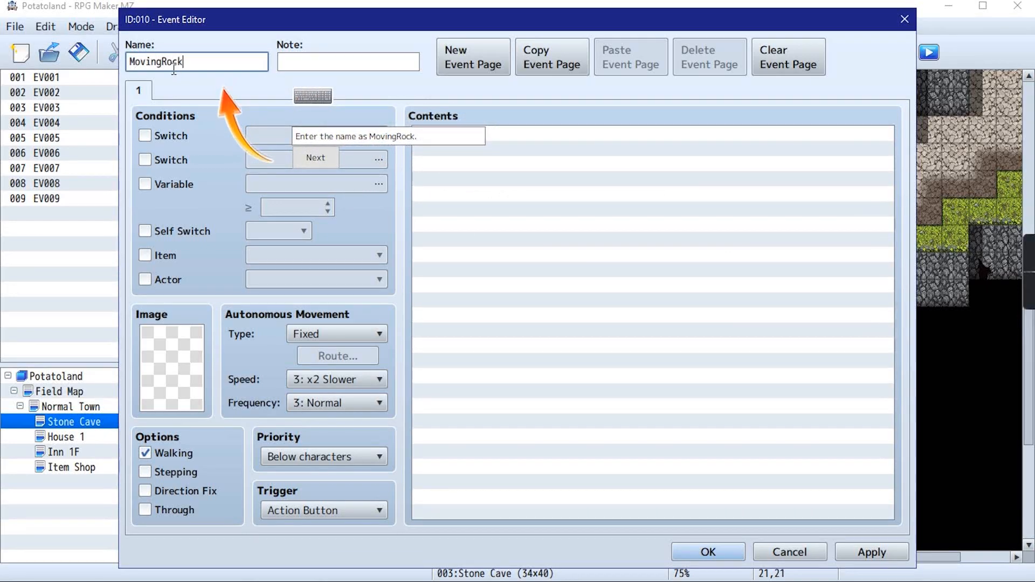
{"action": "left_click", "coordinate": [300, 161]}
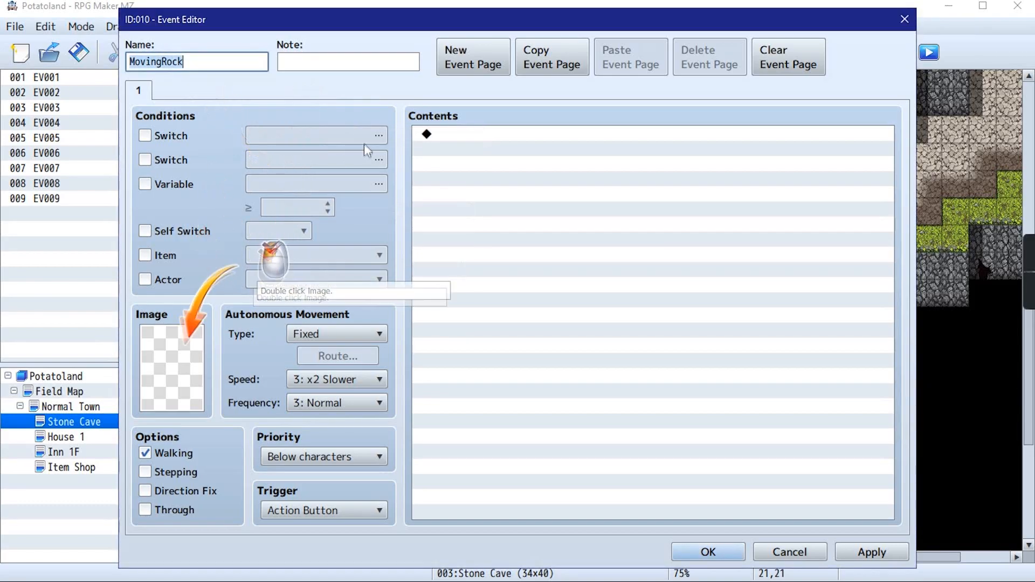
Set the event's image to the brown rock in the middle of its set's top row from !Other1
{"action": "double_click", "coordinate": [177, 366]}
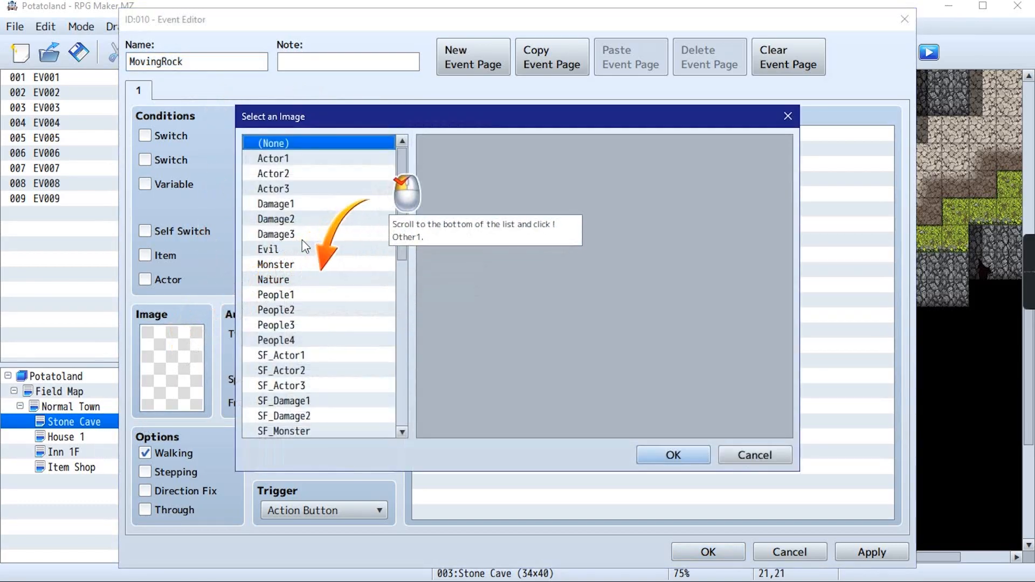
{"action": "scroll", "coordinate": [330, 366], "scroll_direction": "down", "scroll_amount": 9}
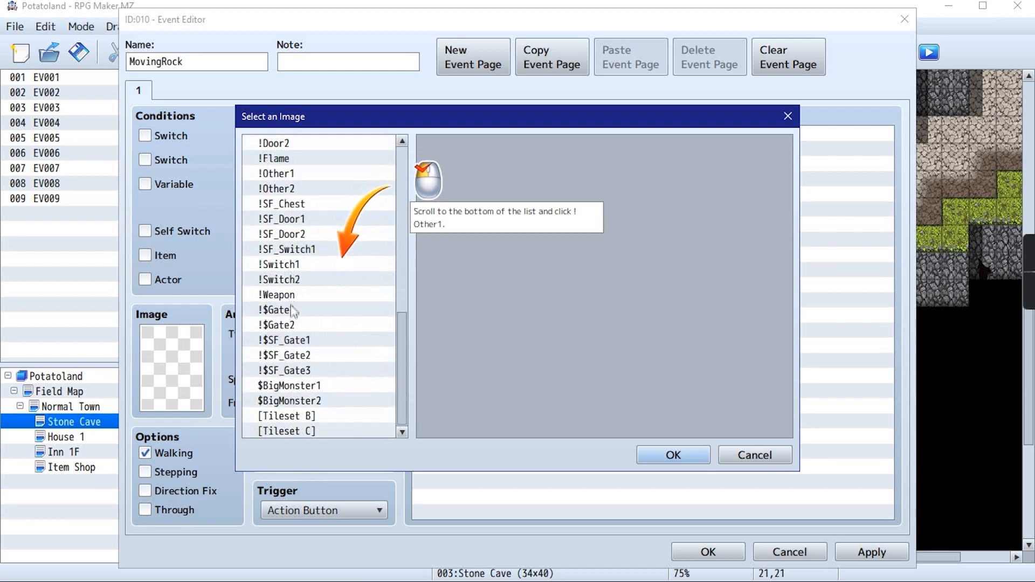
{"action": "left_click", "coordinate": [287, 173]}
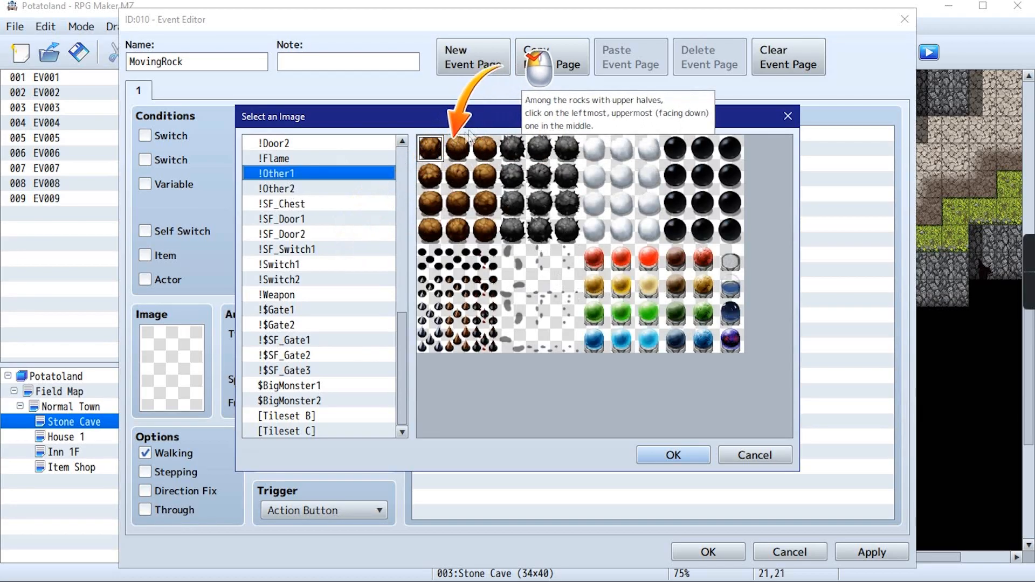
{"action": "left_click", "coordinate": [457, 149]}
{"action": "left_click", "coordinate": [673, 454]}
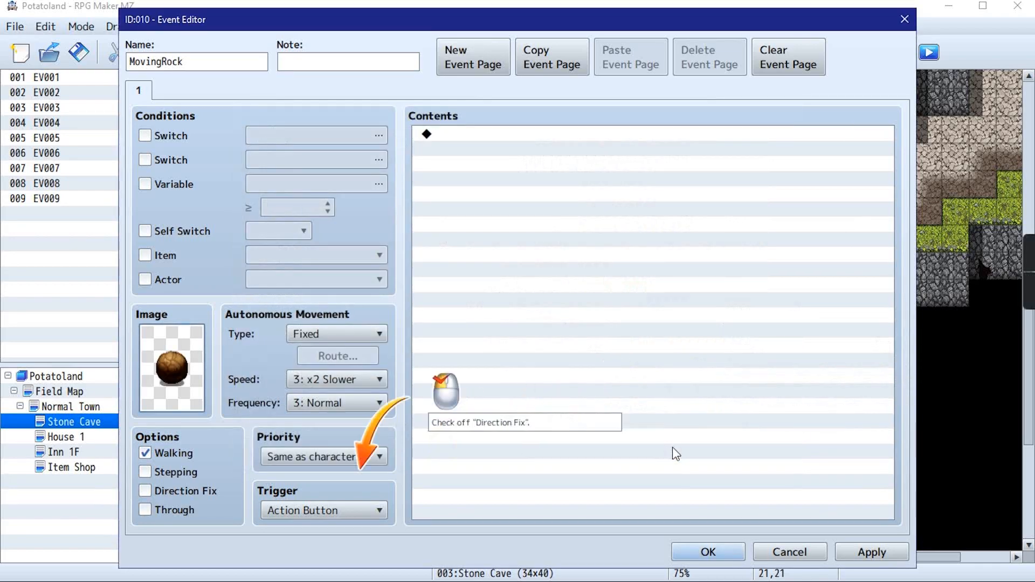
Enable Direction Fix for the MovingRock event and set its trigger to Player Touch
{"action": "left_click", "coordinate": [144, 492]}
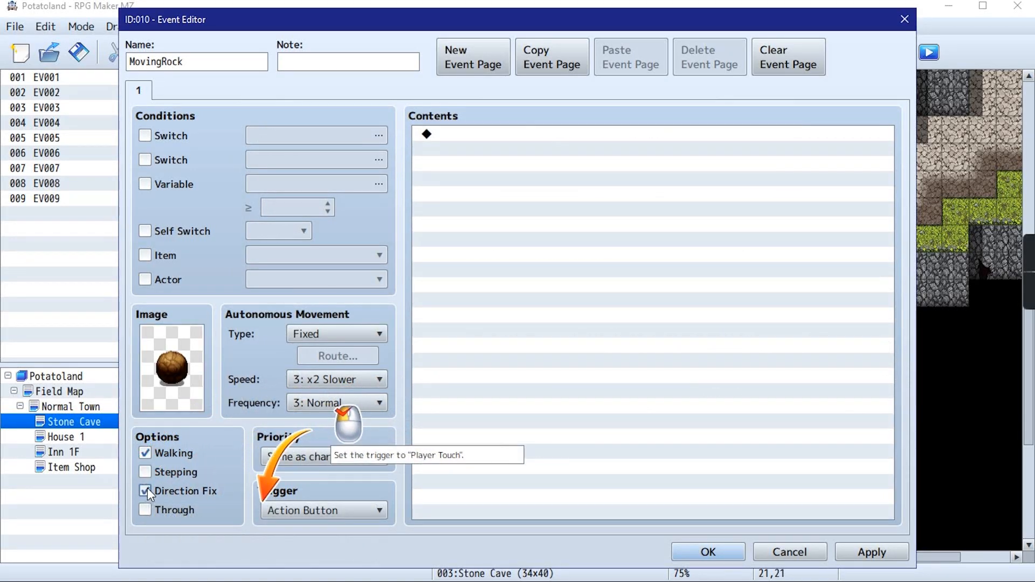
{"action": "left_click", "coordinate": [306, 507]}
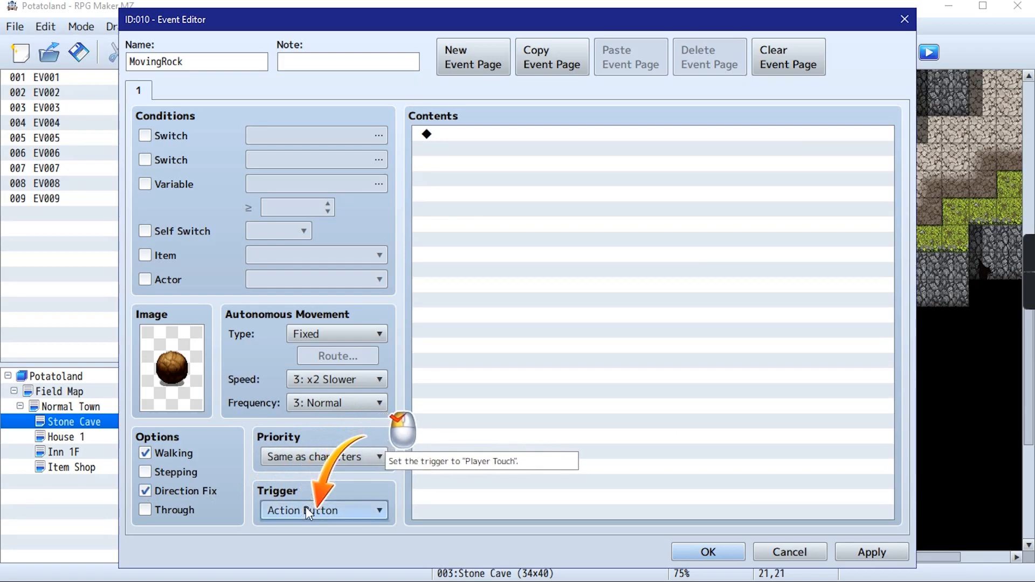
{"action": "left_click", "coordinate": [306, 521]}
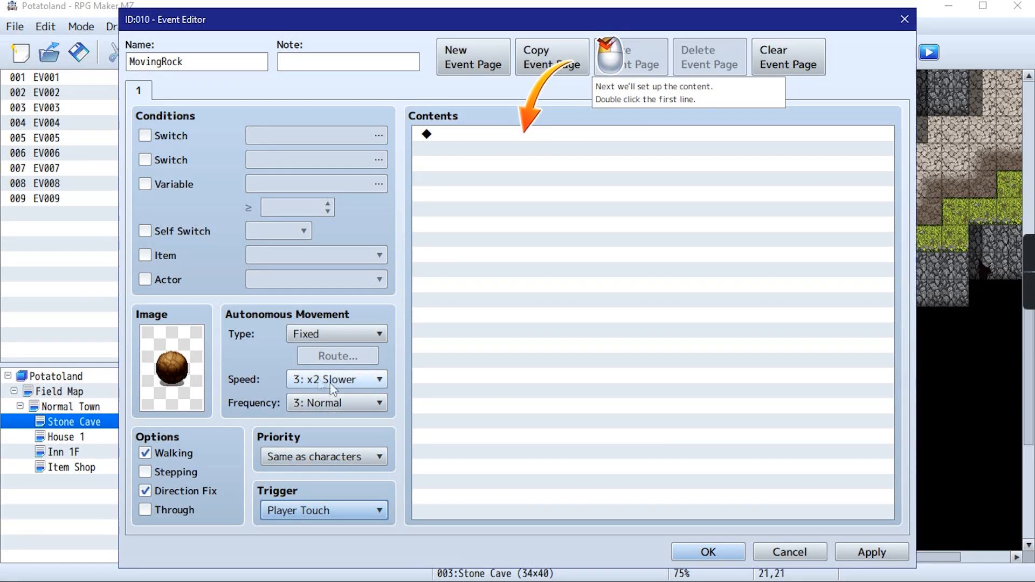
Open a Set Movement Route command on the event's first content line and set its target to This Event
{"action": "double_click", "coordinate": [594, 137]}
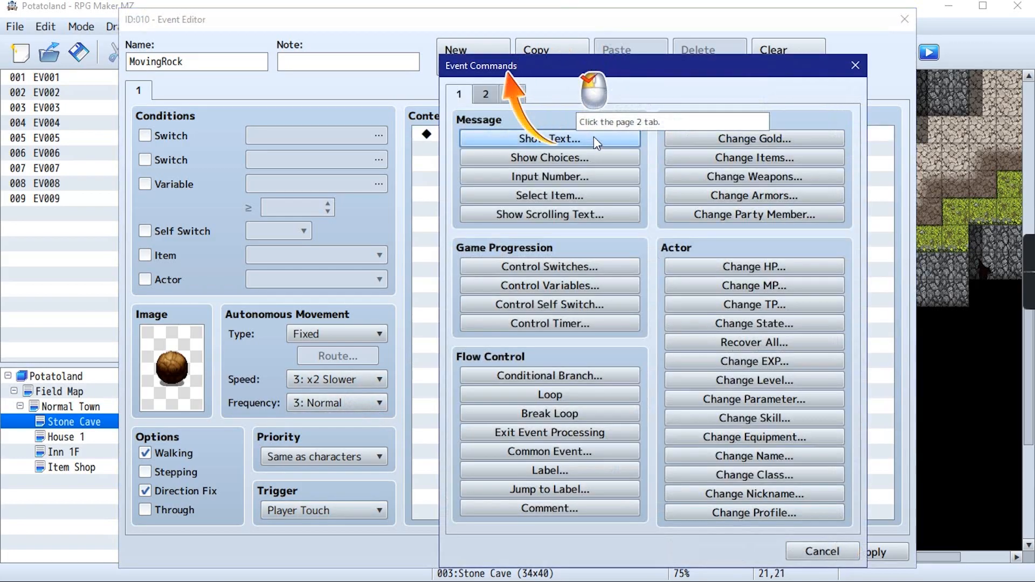
{"action": "left_click", "coordinate": [488, 97]}
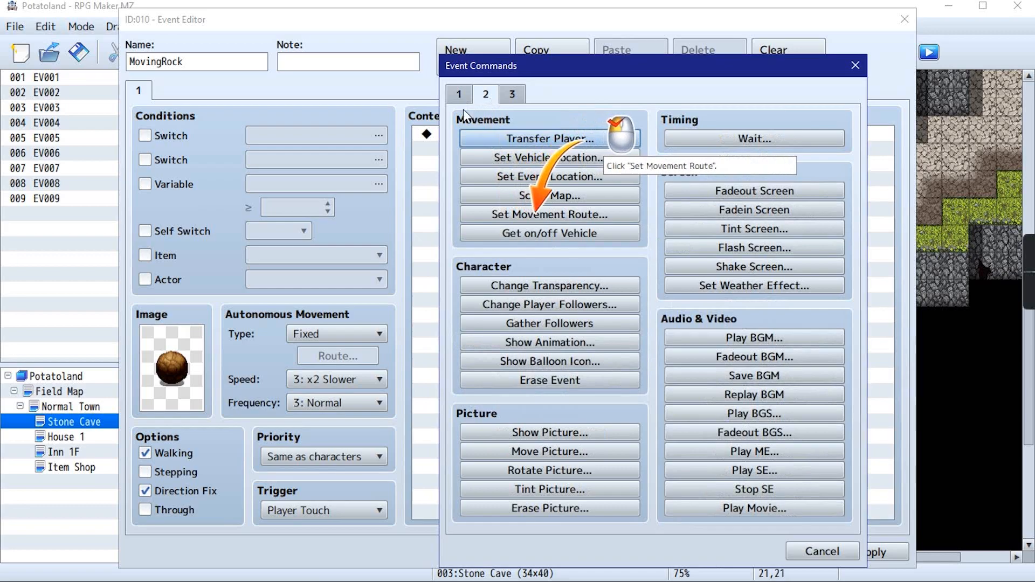
{"action": "left_click", "coordinate": [509, 218]}
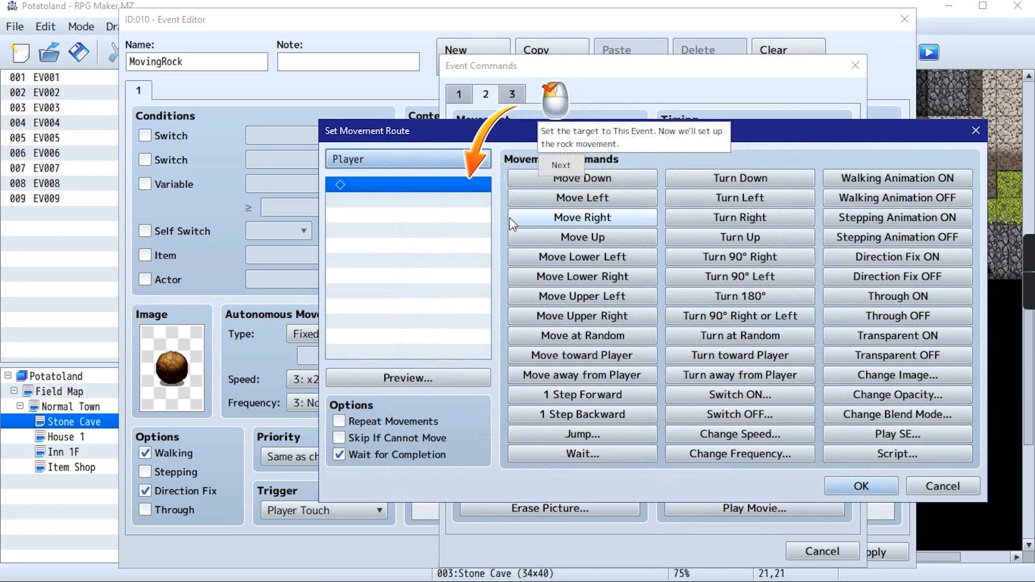
{"action": "left_click", "coordinate": [413, 160]}
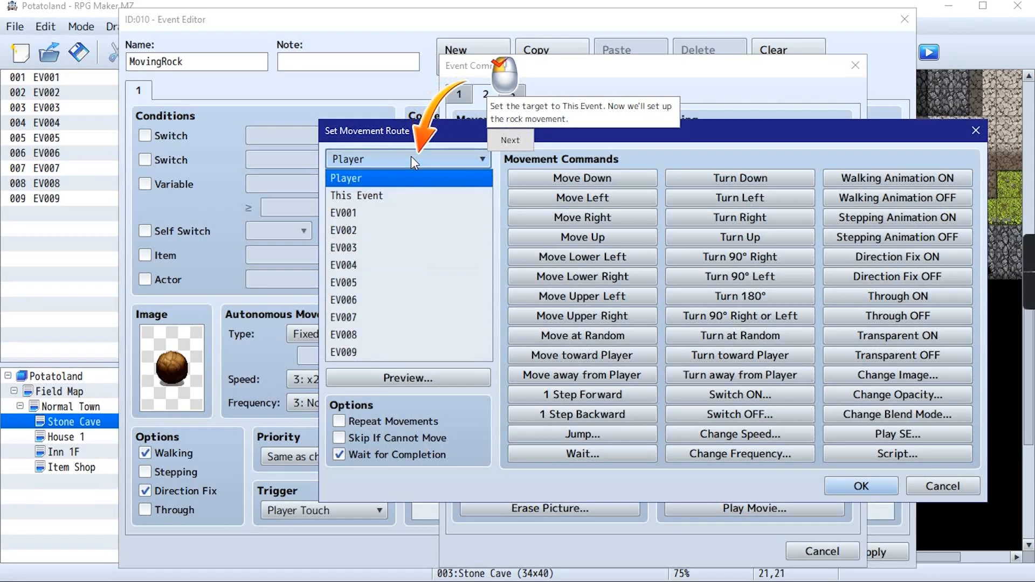
{"action": "left_click", "coordinate": [371, 203]}
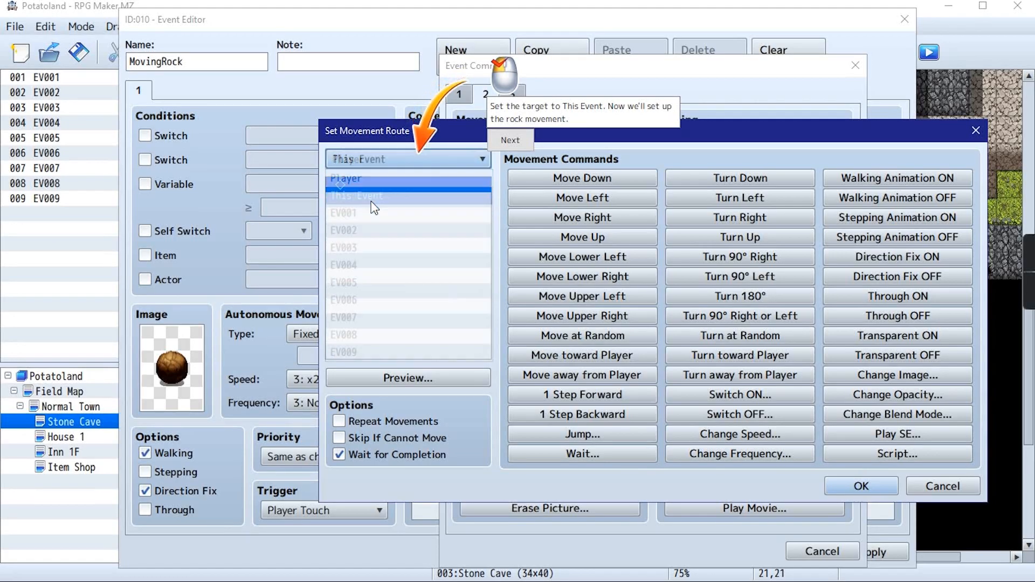
{"action": "left_click", "coordinate": [510, 141]}
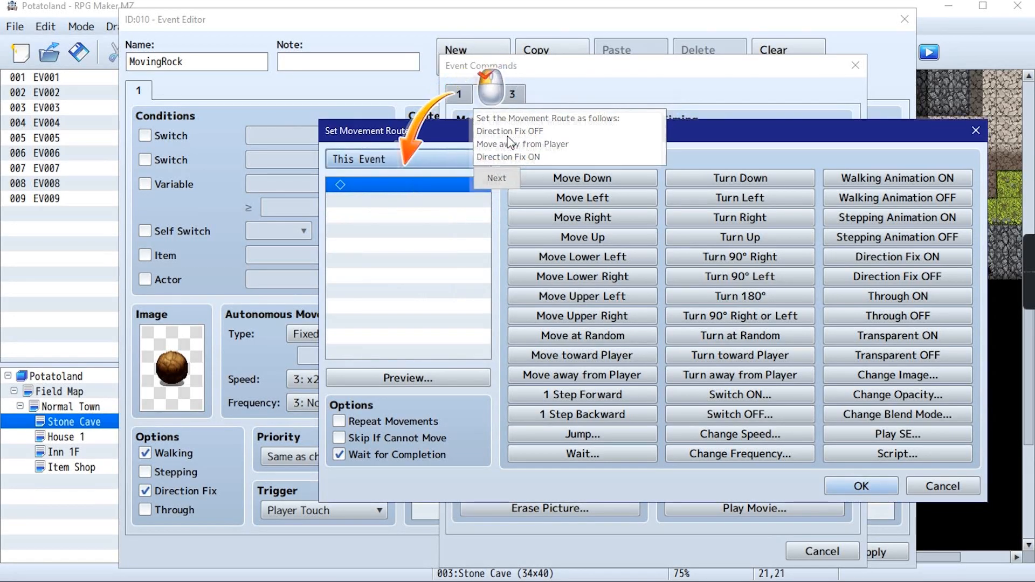
Build the rock's movement route with Direction Fix OFF, Move away from Player and Direction Fix ON, keeping This Event as its target
{"action": "left_click", "coordinate": [400, 165]}
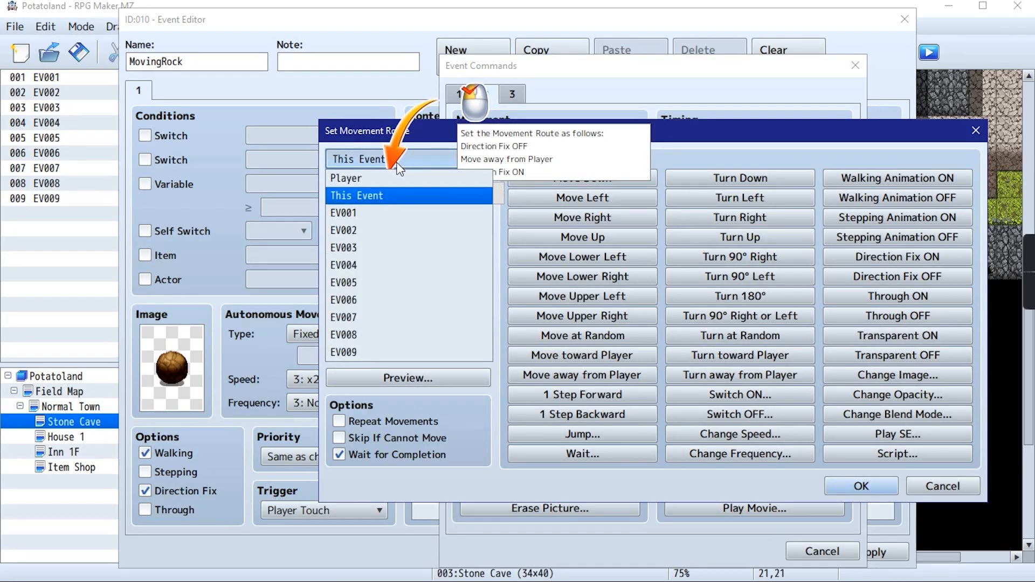
{"action": "left_click", "coordinate": [408, 193]}
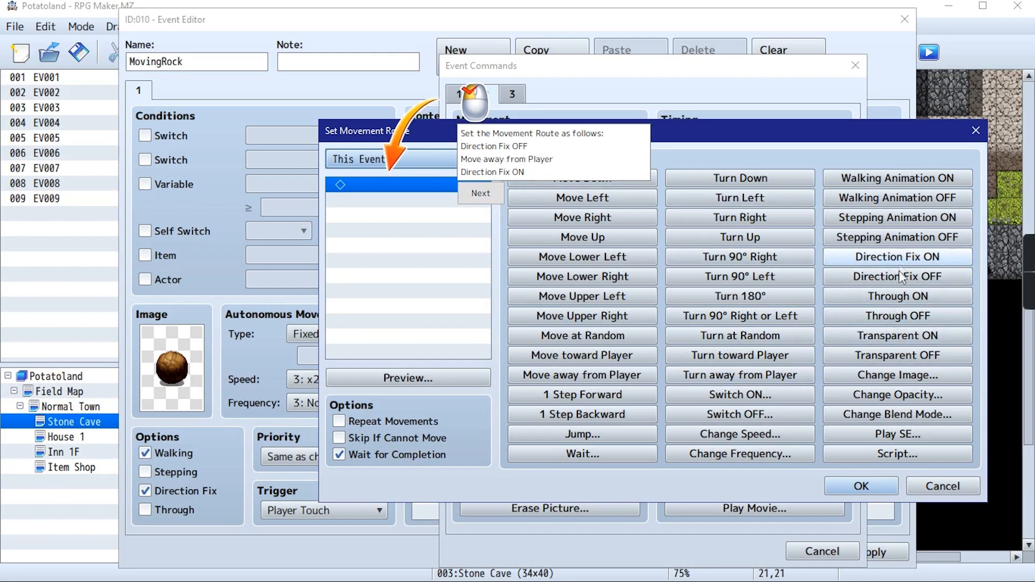
{"action": "left_click", "coordinate": [947, 277]}
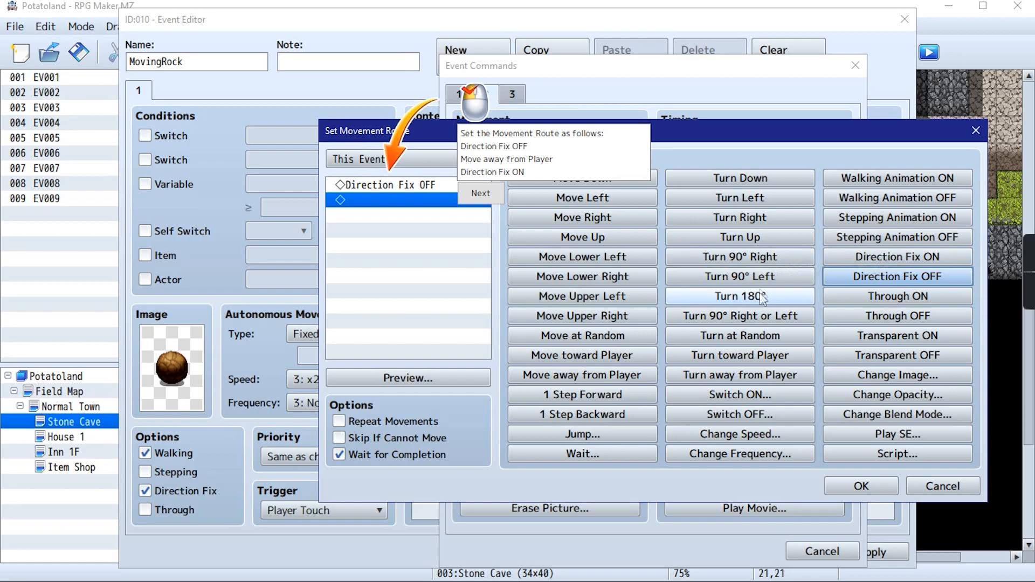
{"action": "left_click", "coordinate": [566, 380]}
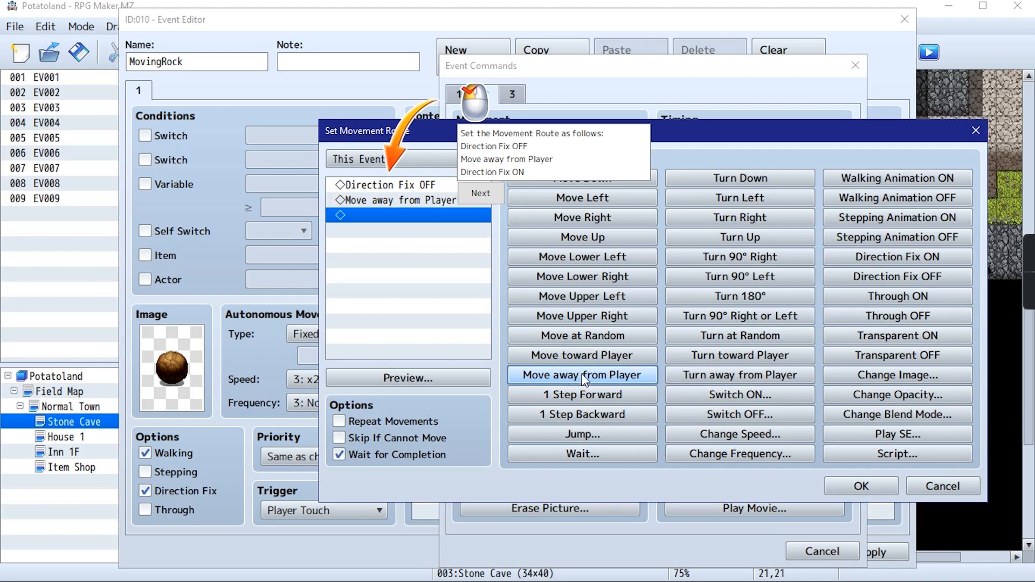
{"action": "left_click", "coordinate": [934, 261]}
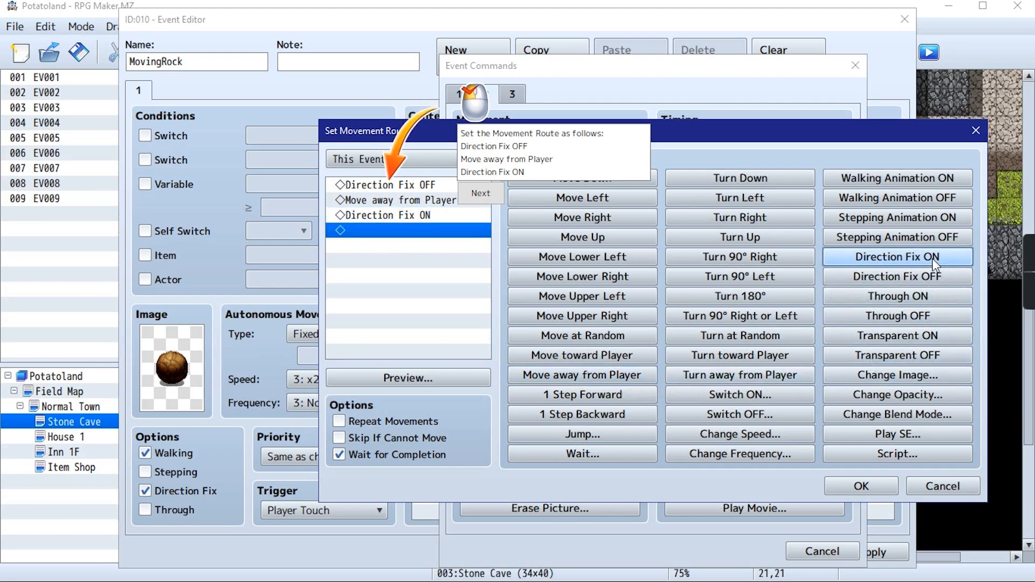
{"action": "left_click", "coordinate": [481, 193]}
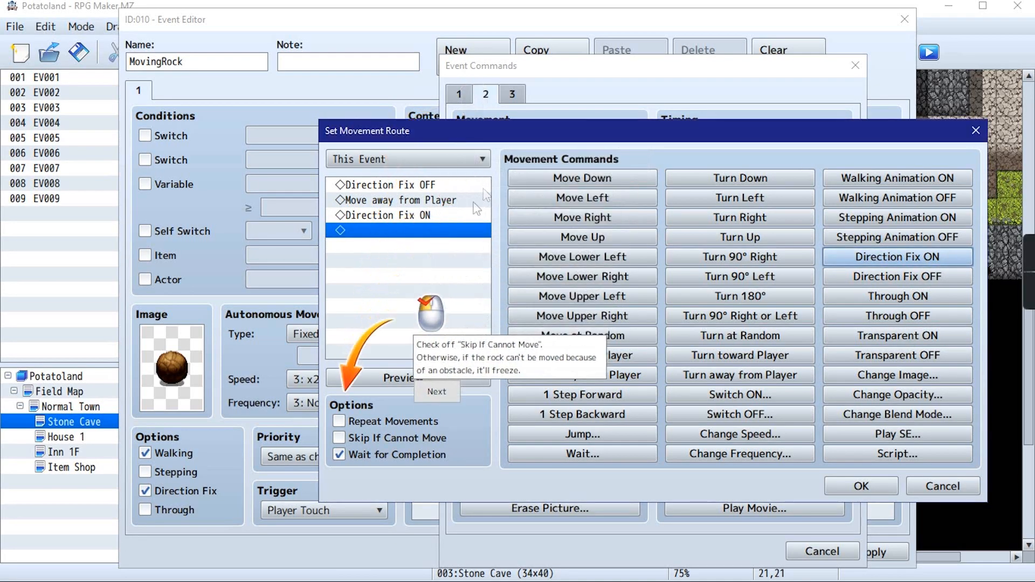
Enable Skip If Cannot Move and disable Wait for Completion for the rock's movement route, and add it to the event
{"action": "left_click", "coordinate": [340, 438]}
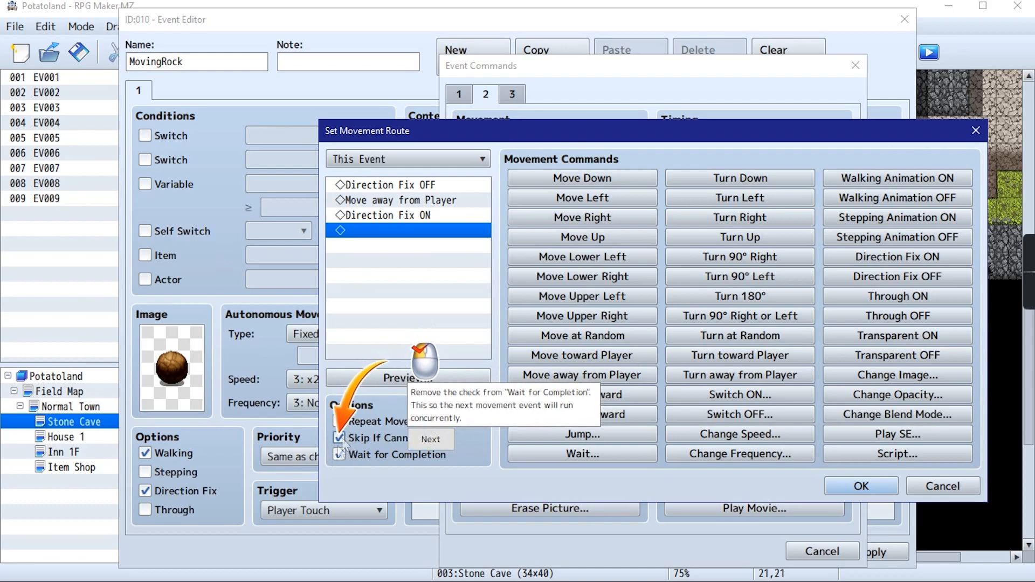
{"action": "left_click", "coordinate": [336, 458]}
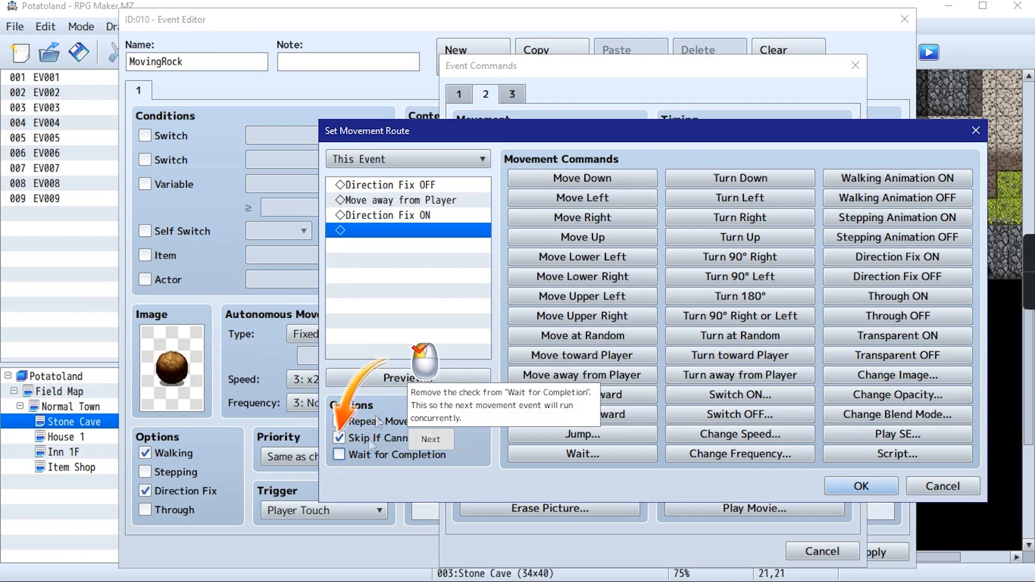
{"action": "left_click", "coordinate": [422, 444]}
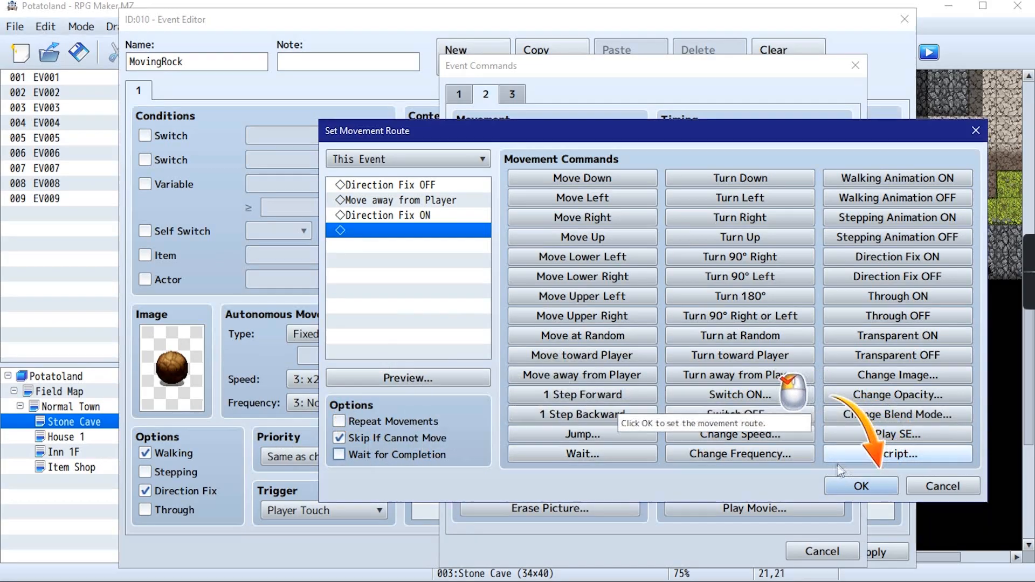
{"action": "left_click", "coordinate": [862, 487]}
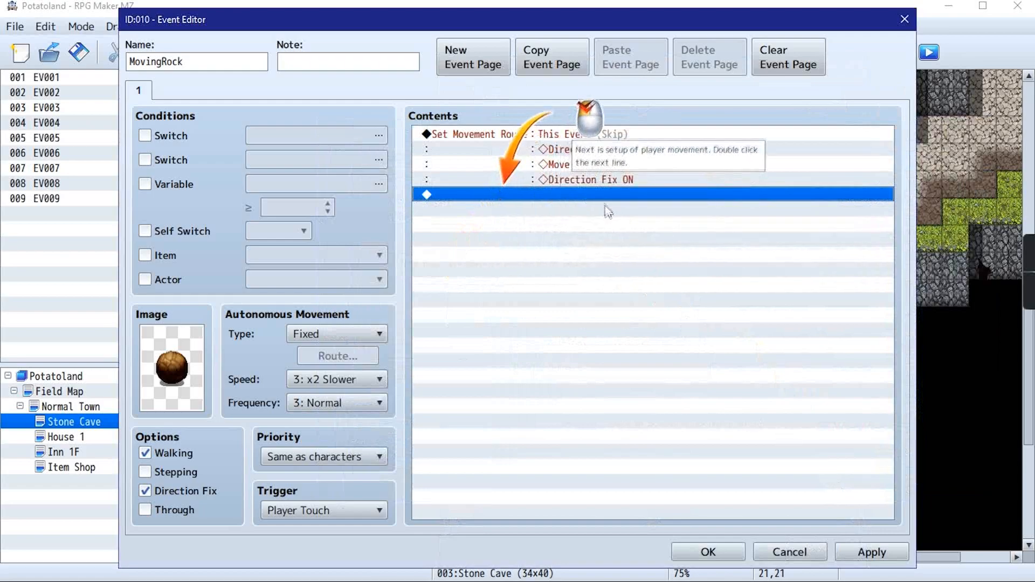
Start a second Set Movement Route command on the next empty content line, with Player as its target
{"action": "double_click", "coordinate": [575, 199]}
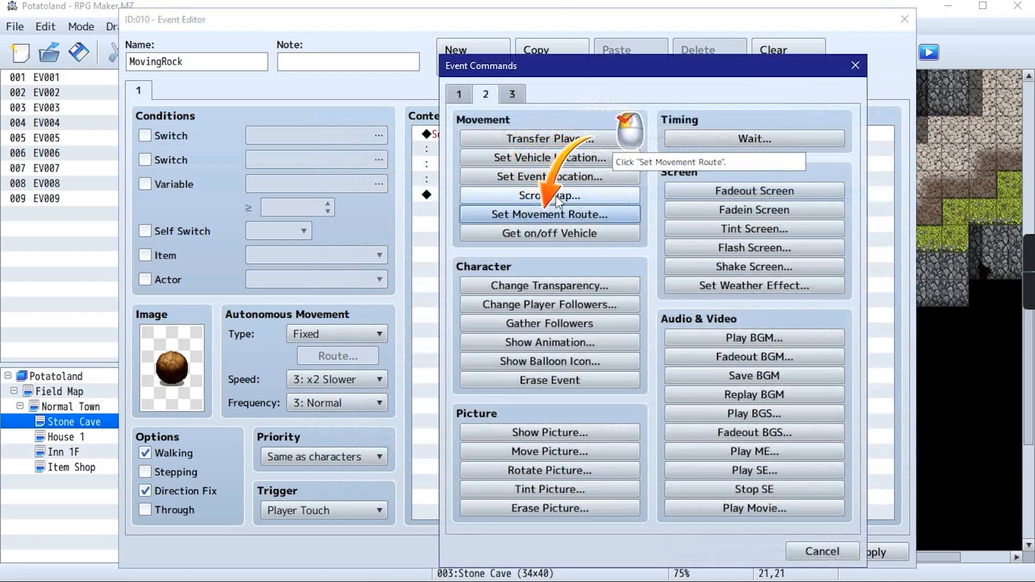
{"action": "left_click", "coordinate": [551, 215]}
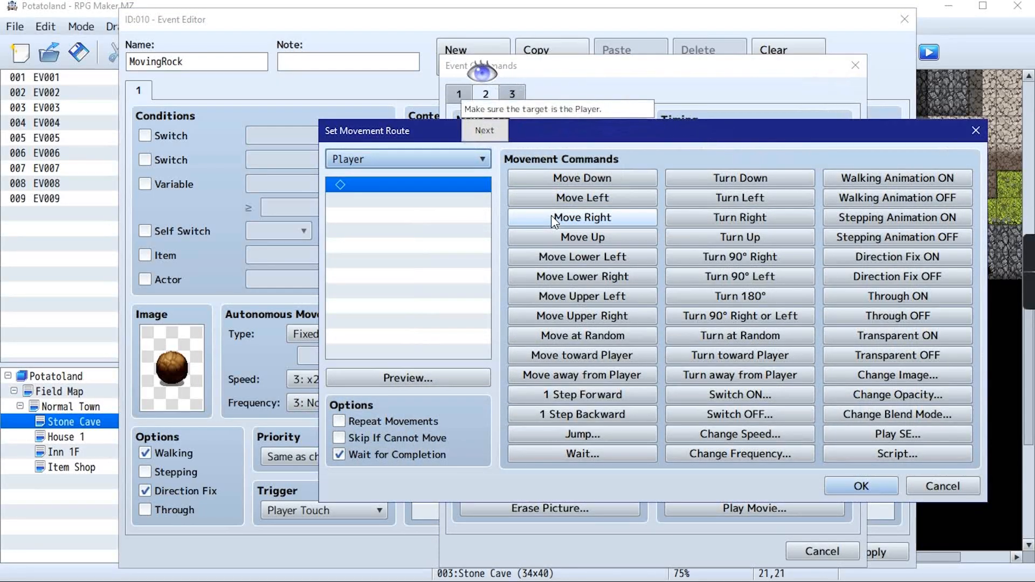
{"action": "left_click", "coordinate": [361, 160]}
{"action": "left_click", "coordinate": [353, 176]}
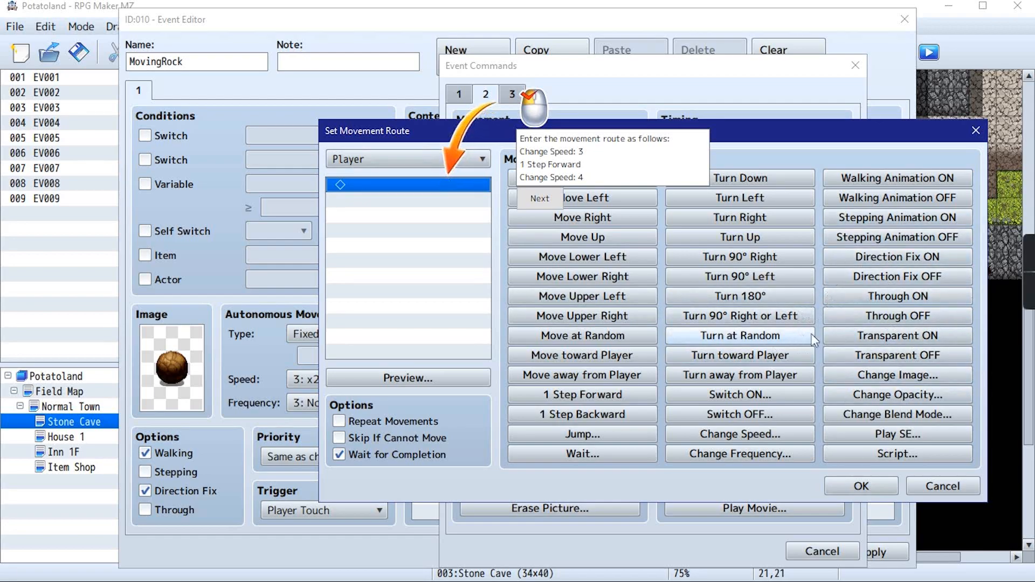
Fill the player's movement route with Change Speed 3: x2 Slower, 1 Step Forward and Change Speed 4: Normal
{"action": "left_click", "coordinate": [745, 434]}
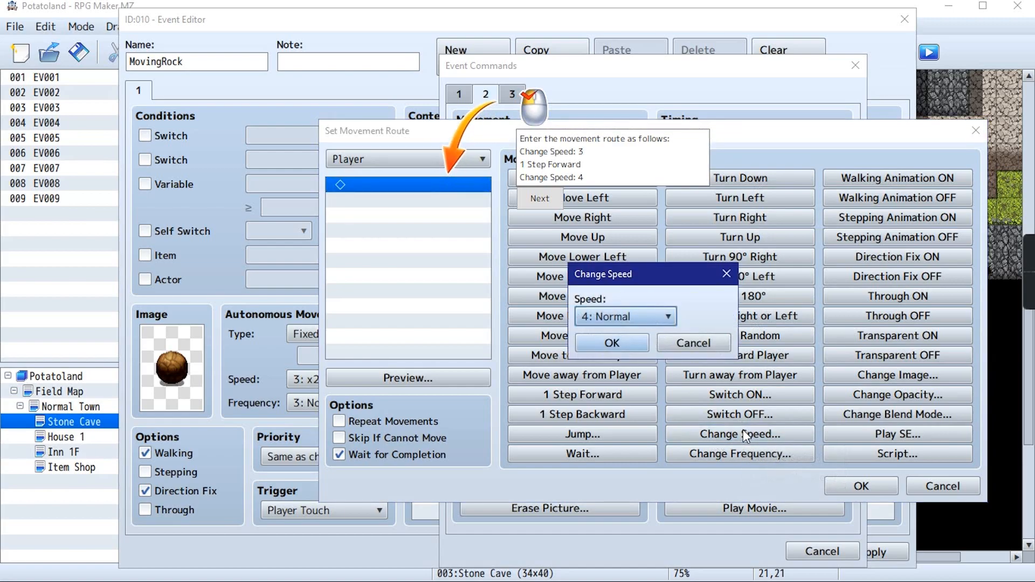
{"action": "left_click", "coordinate": [656, 316]}
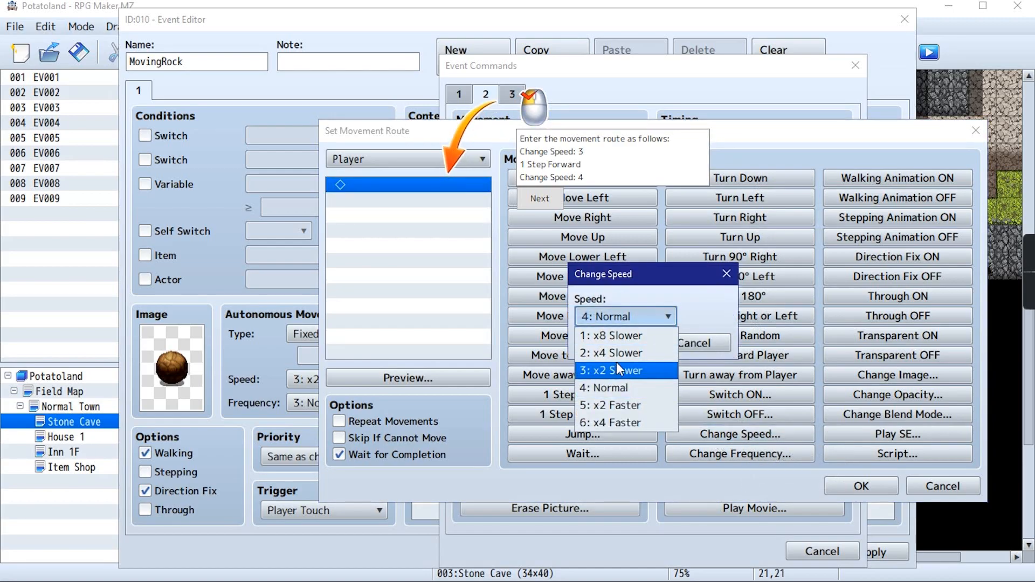
{"action": "left_click", "coordinate": [615, 370]}
{"action": "left_click", "coordinate": [618, 344]}
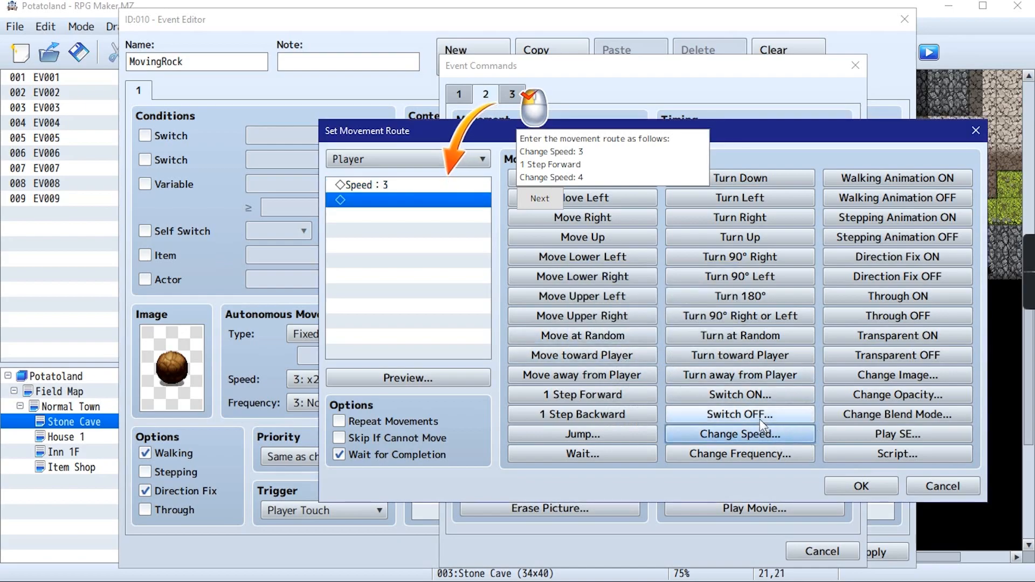
{"action": "left_click", "coordinate": [592, 395]}
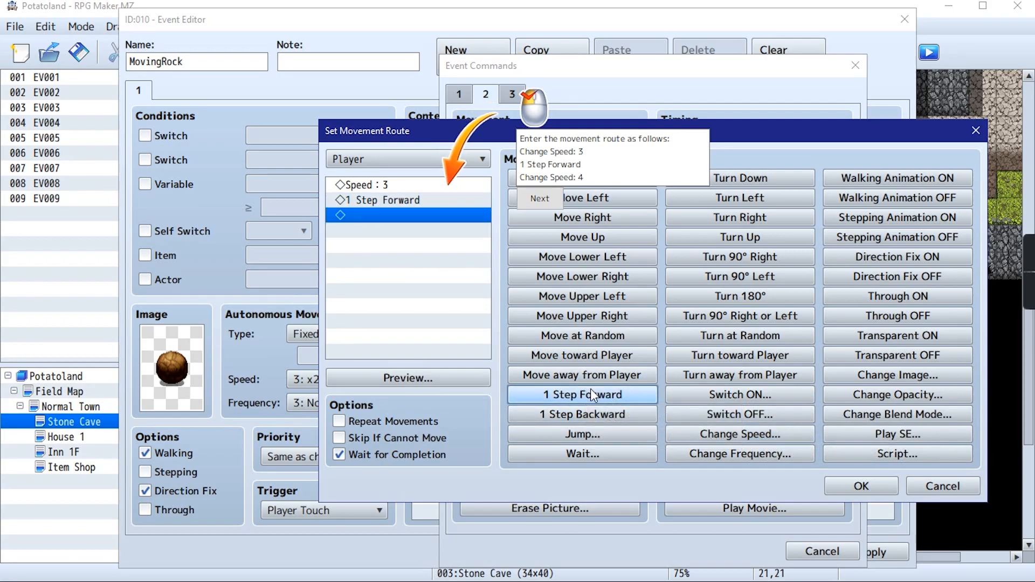
{"action": "left_click", "coordinate": [727, 434]}
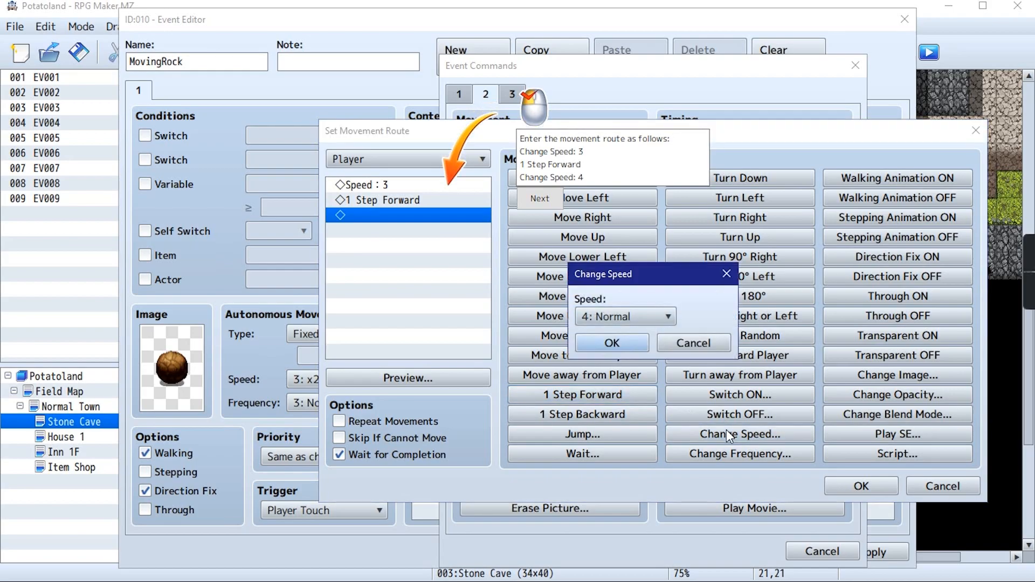
{"action": "left_click", "coordinate": [645, 320]}
{"action": "left_click", "coordinate": [615, 384]}
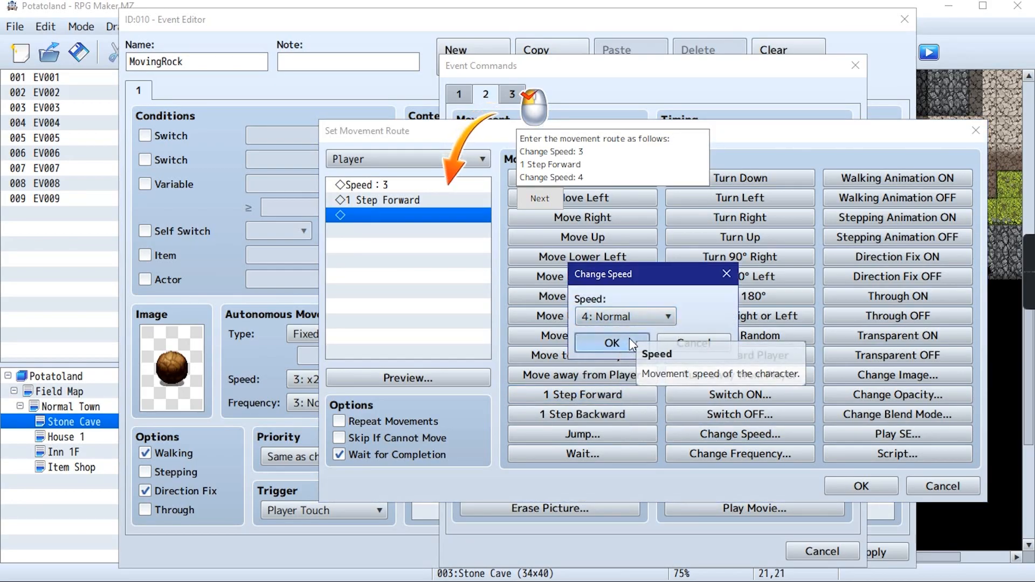
{"action": "left_click", "coordinate": [630, 340]}
{"action": "left_click", "coordinate": [539, 199]}
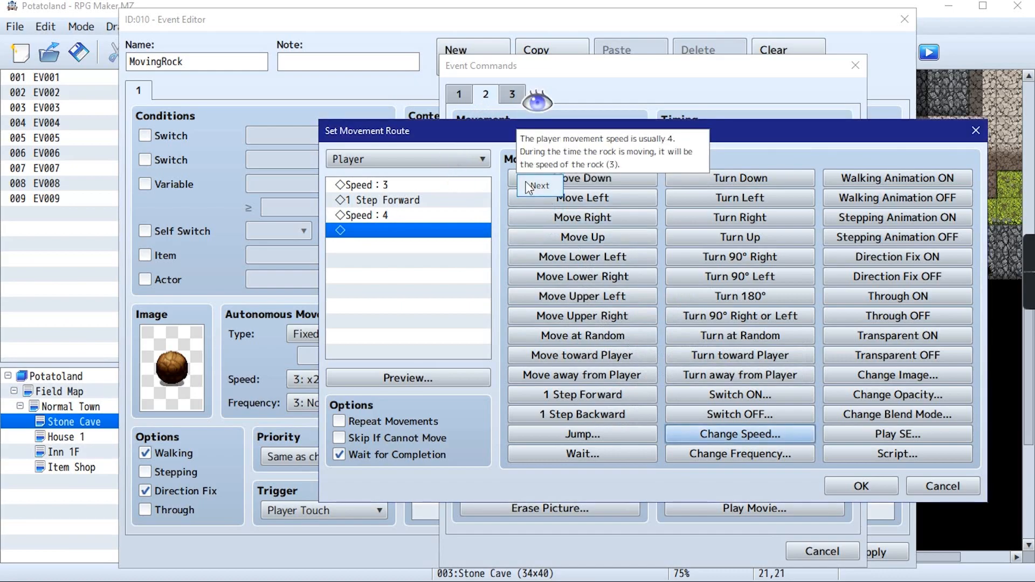
{"action": "left_click", "coordinate": [538, 189]}
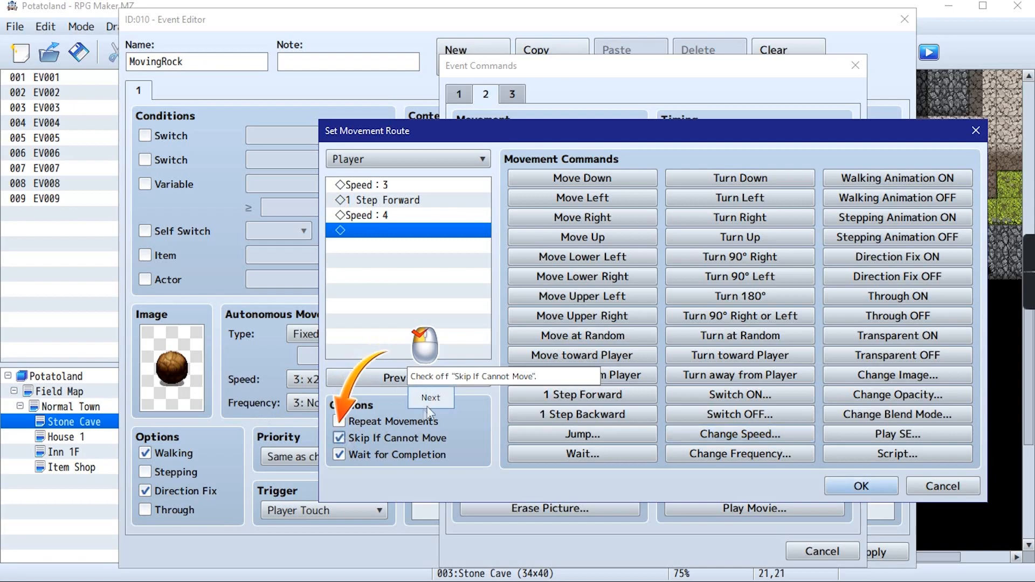
Enable Skip If Cannot Move for the player's route, then accept the route and the finished MovingRock event
{"action": "left_click", "coordinate": [339, 438]}
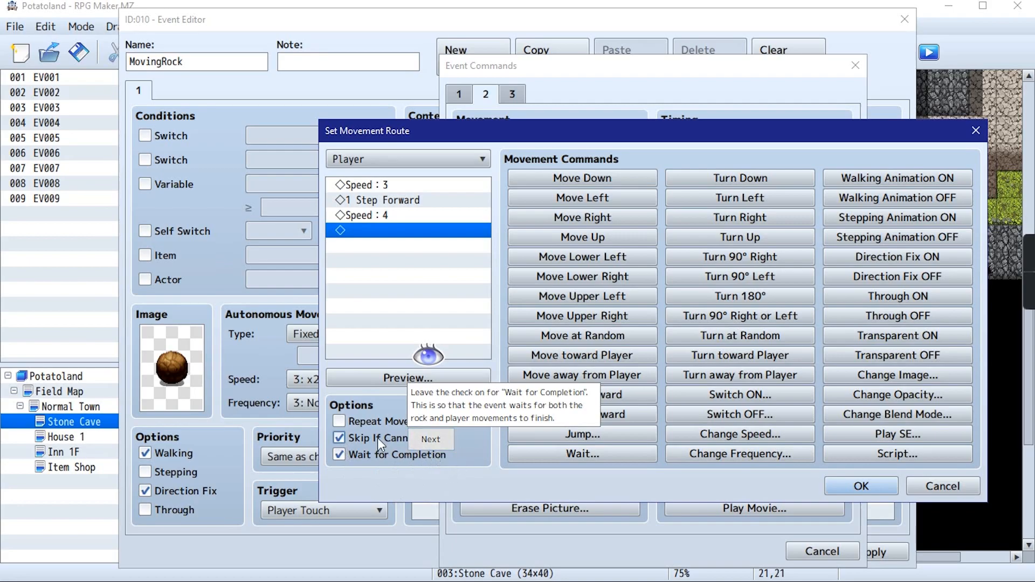
{"action": "left_click", "coordinate": [438, 446]}
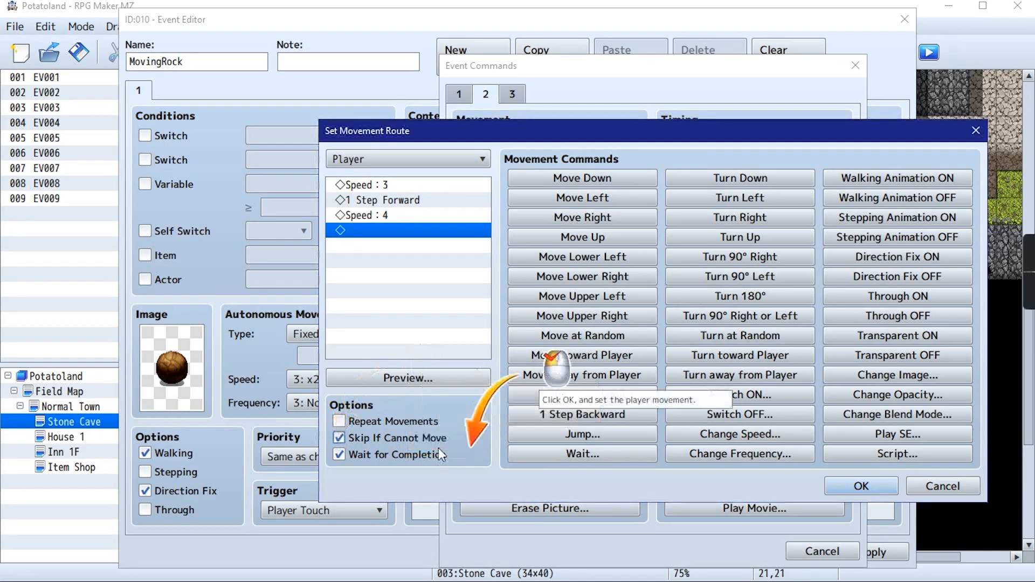
{"action": "left_click", "coordinate": [839, 482]}
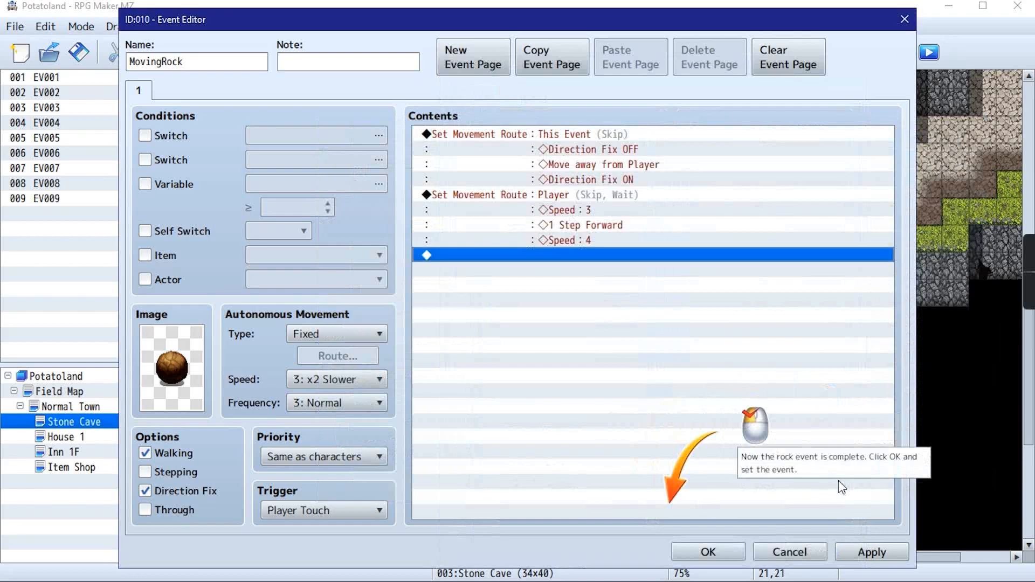
{"action": "left_click", "coordinate": [716, 550]}
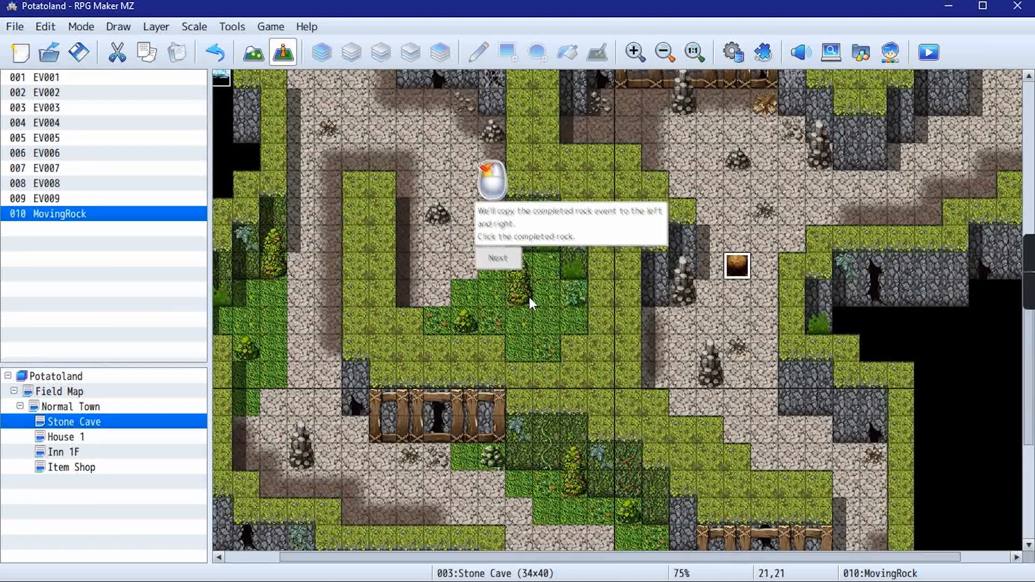
Copy the MovingRock event from (21,21) and paste it on both neighbouring tiles, (22,21) and (20,21)
{"action": "right_click", "coordinate": [742, 270]}
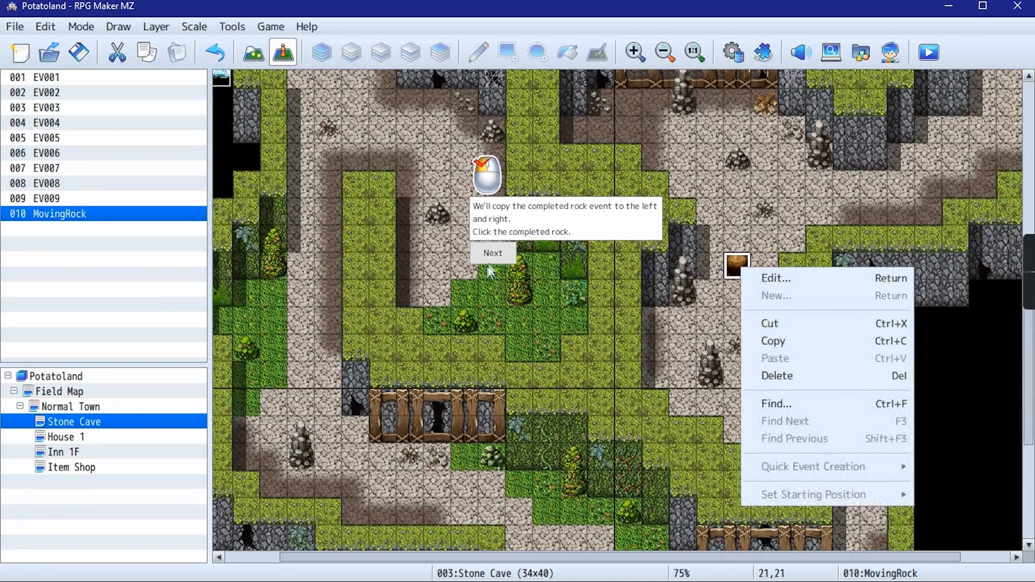
{"action": "left_click", "coordinate": [514, 260]}
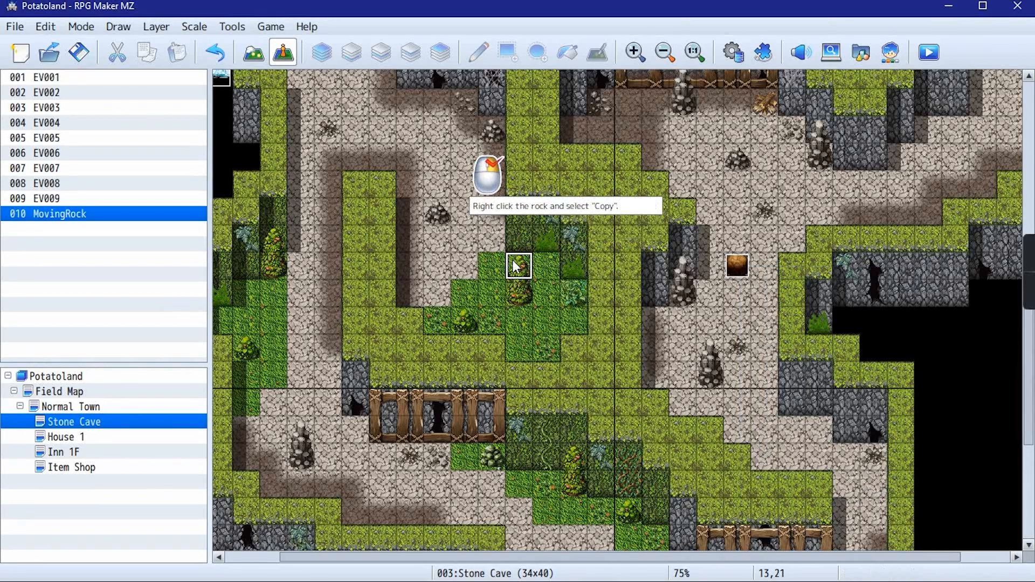
{"action": "right_click", "coordinate": [737, 273]}
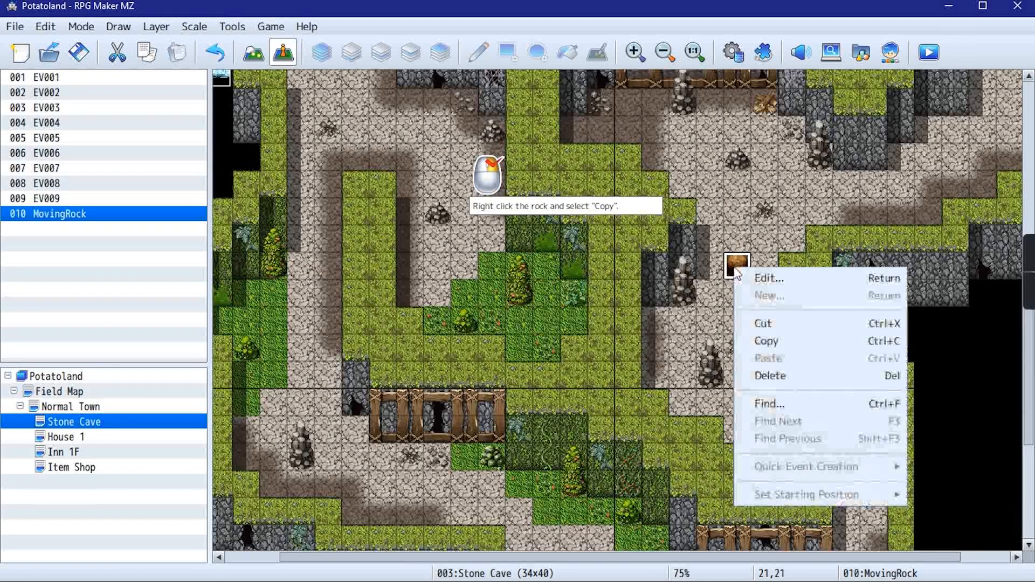
{"action": "left_click", "coordinate": [787, 341]}
{"action": "right_click", "coordinate": [749, 254]}
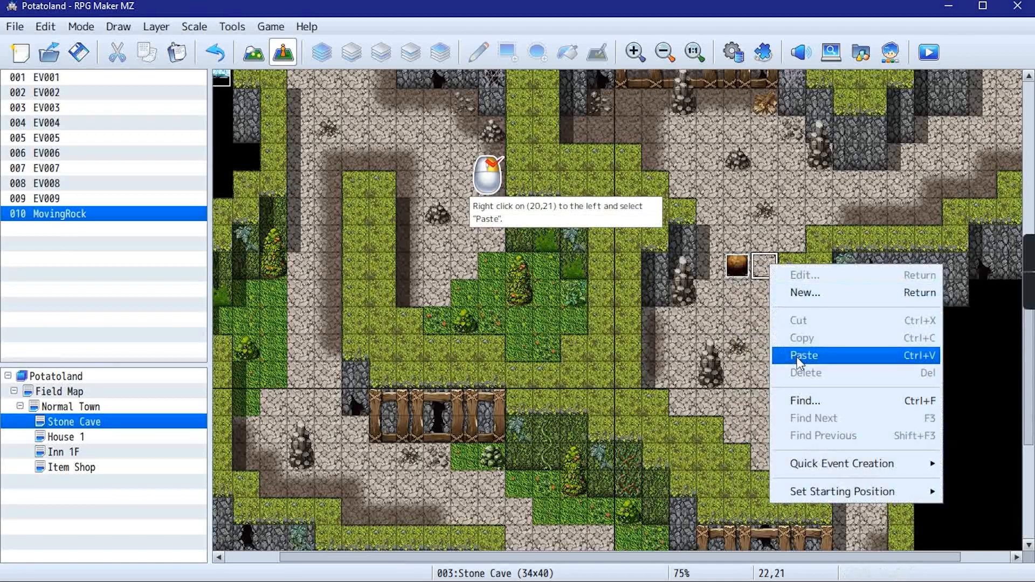
{"action": "left_click", "coordinate": [794, 353]}
{"action": "right_click", "coordinate": [711, 255]}
{"action": "left_click", "coordinate": [742, 345]}
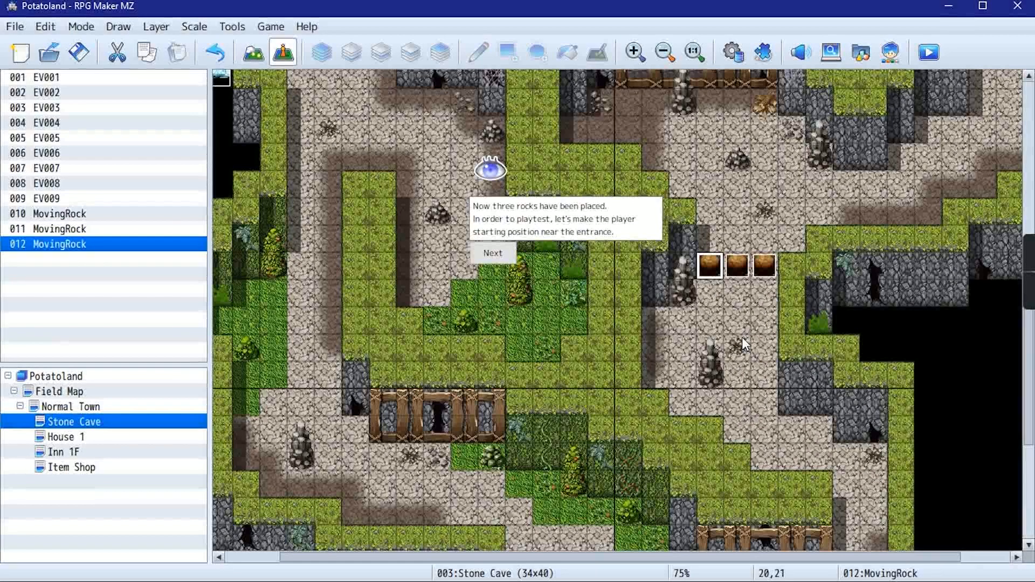
Set the player's starting position at (21,23) in the Stone Cave, two tiles below the middle rock
{"action": "left_click", "coordinate": [493, 253]}
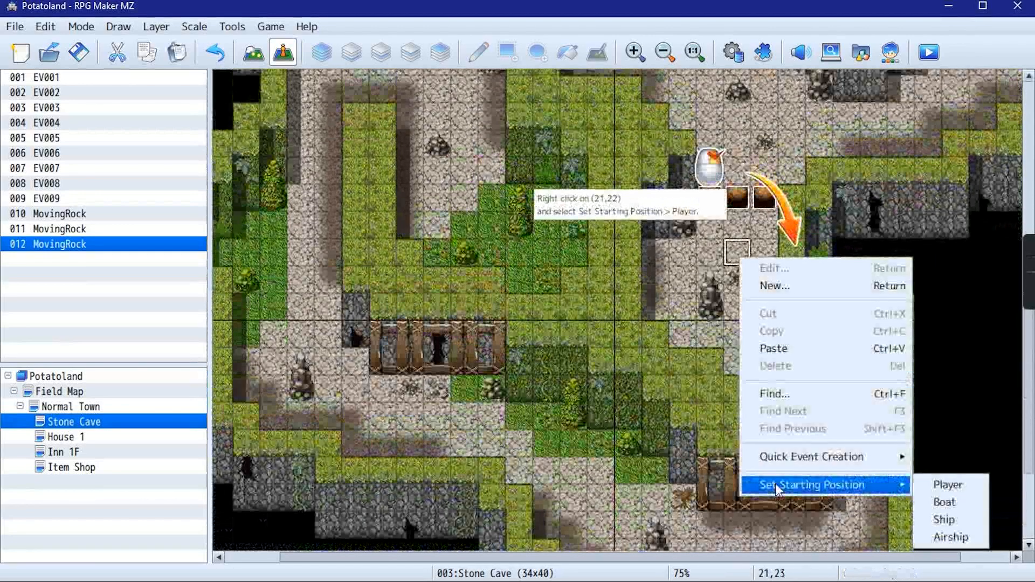
{"action": "left_click", "coordinate": [977, 487]}
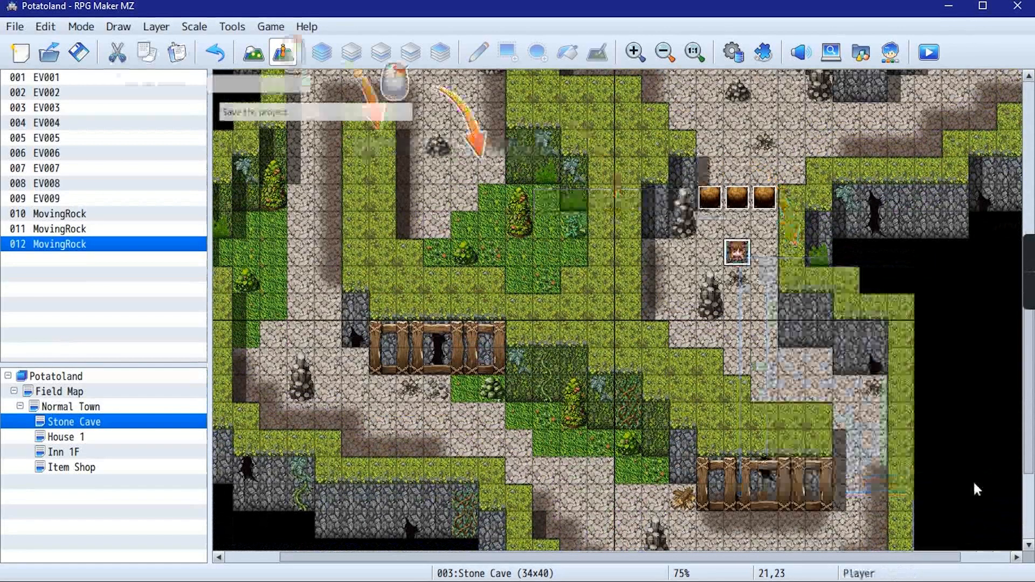
Save the project and launch a playtest, starting a new game in the Stone Cave
{"action": "left_click", "coordinate": [86, 56]}
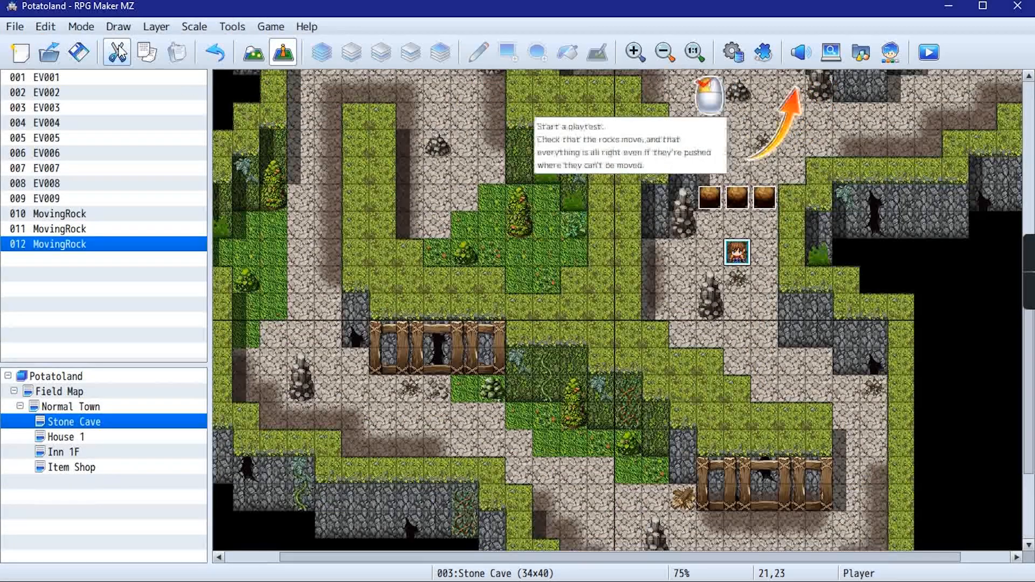
{"action": "left_click", "coordinate": [939, 56]}
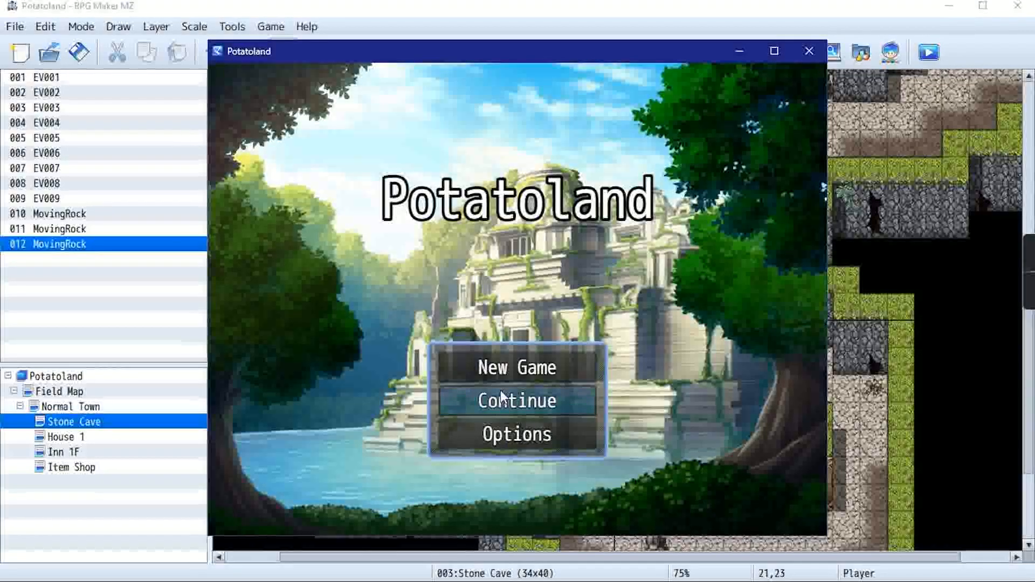
{"action": "left_click", "coordinate": [504, 374]}
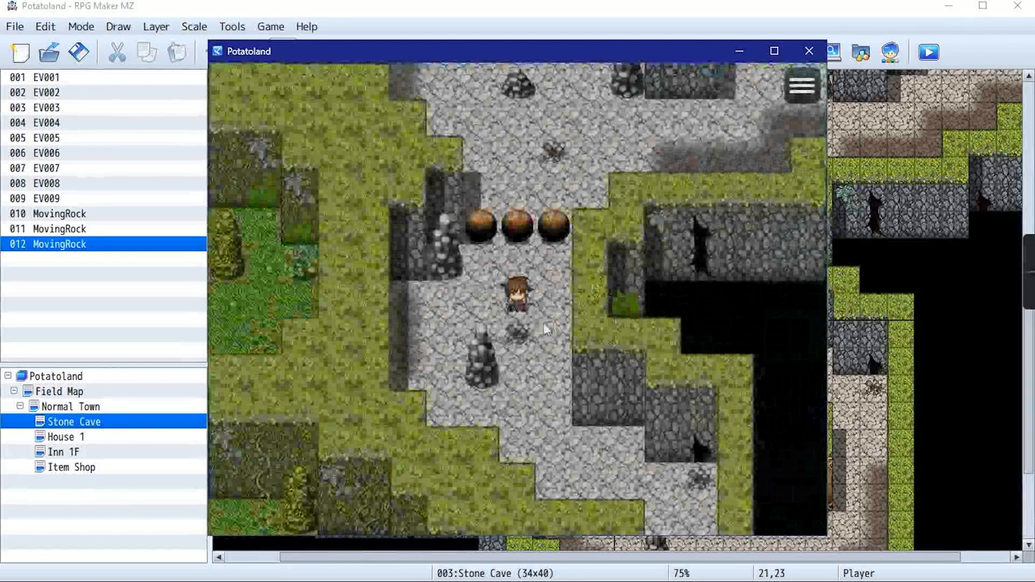
Test the rocks in the running game by pushing the middle one up and right and the left one up
{"action": "key", "text": "Up"}
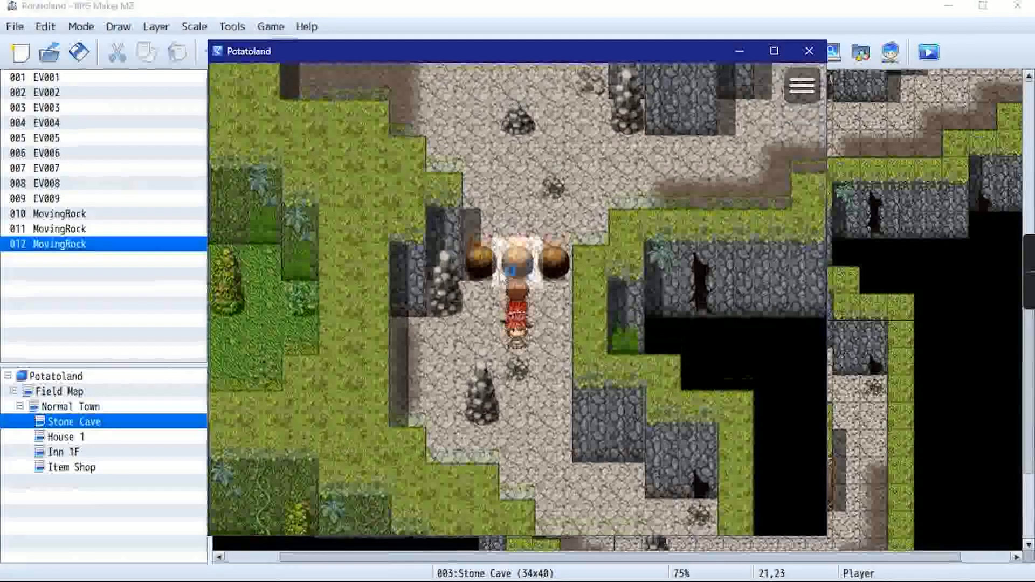
{"action": "key", "text": "Down"}
{"action": "key", "text": "Left"}
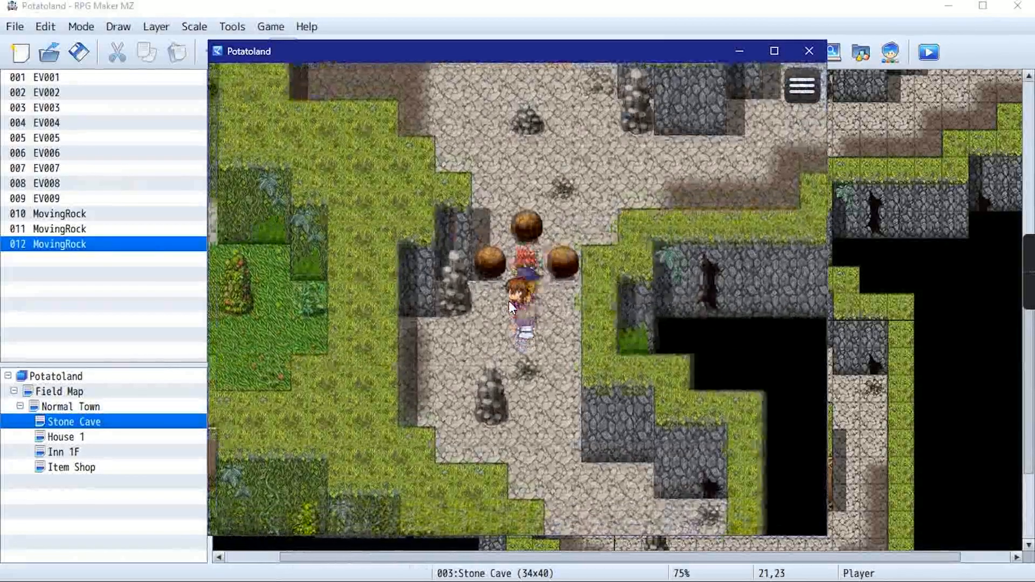
{"action": "key", "text": "Up"}
{"action": "key", "text": "Up"}
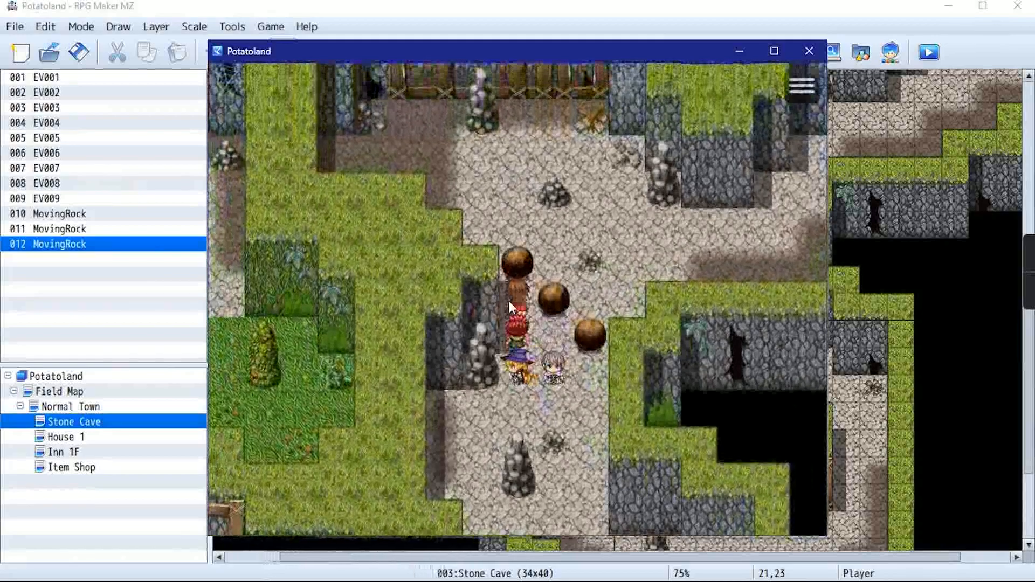
{"action": "key", "text": "Right"}
{"action": "key", "text": "Down"}
{"action": "key", "text": "Up"}
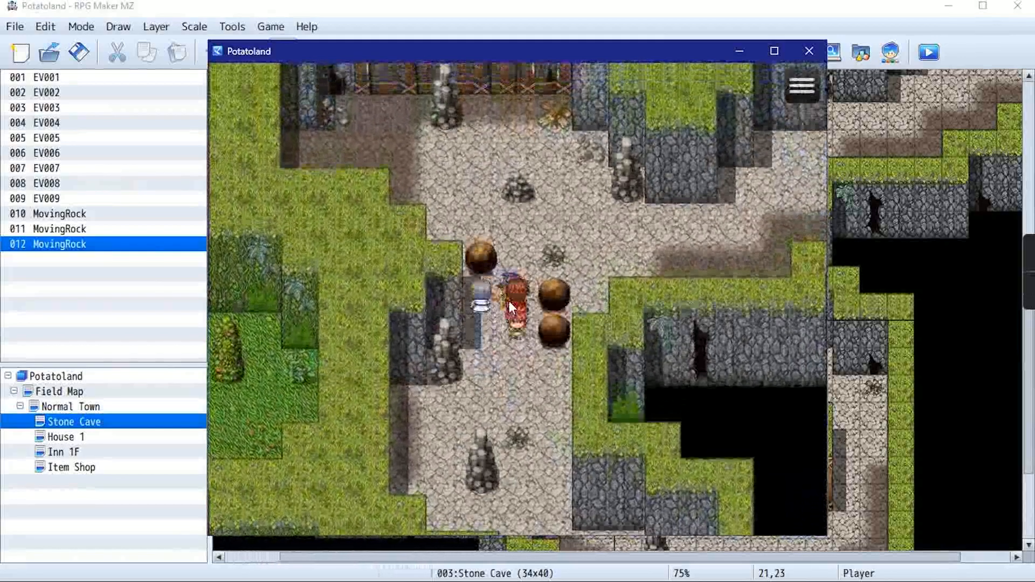
{"action": "key", "text": "Left"}
{"action": "key", "text": "Up"}
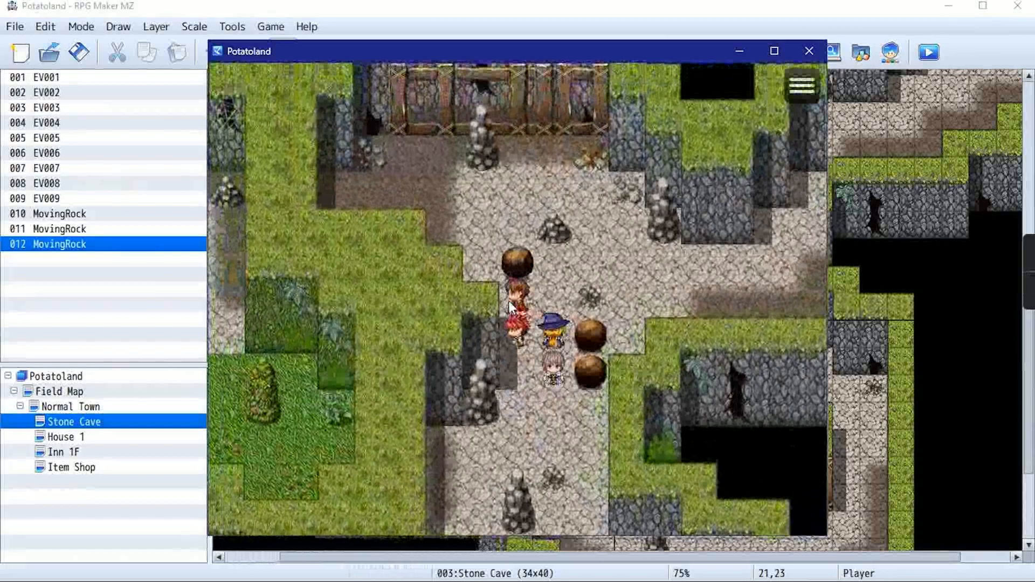
Walk the party around the middle rock and push it farther right against the cave wall
{"action": "key", "text": "Down"}
{"action": "key", "text": "Right"}
{"action": "key", "text": "Right"}
{"action": "key", "text": "Up"}
{"action": "key", "text": "Right"}
{"action": "key", "text": "Right"}
{"action": "key", "text": "Left"}
{"action": "key", "text": "Left"}
{"action": "key", "text": "Down"}
{"action": "key", "text": "Left"}
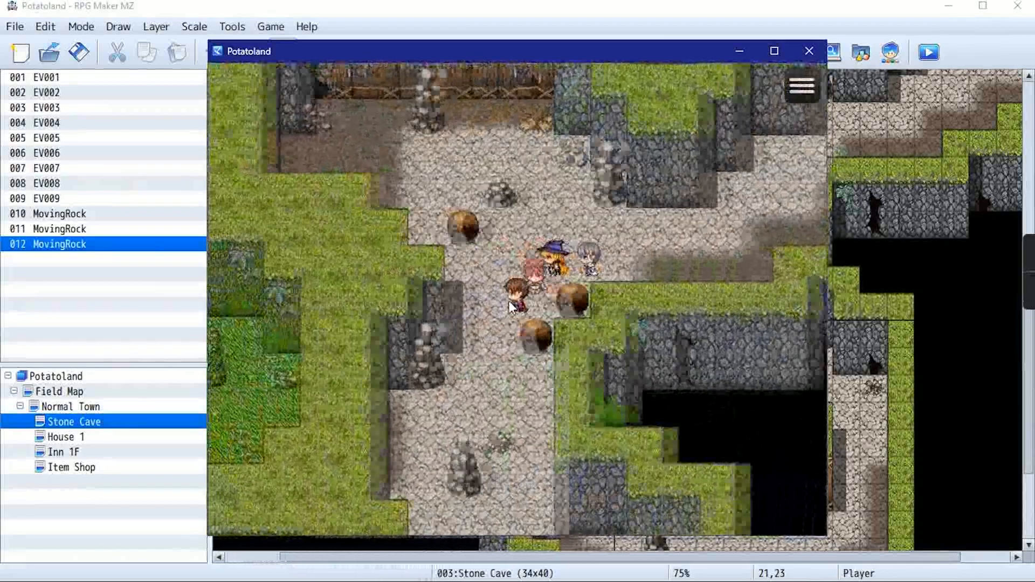
Push the right-hand rock several tiles up the passage, then push the left rock farther up
{"action": "key", "text": "Left"}
{"action": "key", "text": "Down"}
{"action": "key", "text": "Down"}
{"action": "key", "text": "Right"}
{"action": "key", "text": "Right"}
{"action": "key", "text": "Up"}
{"action": "key", "text": "Up"}
{"action": "key", "text": "Up"}
{"action": "key", "text": "Up"}
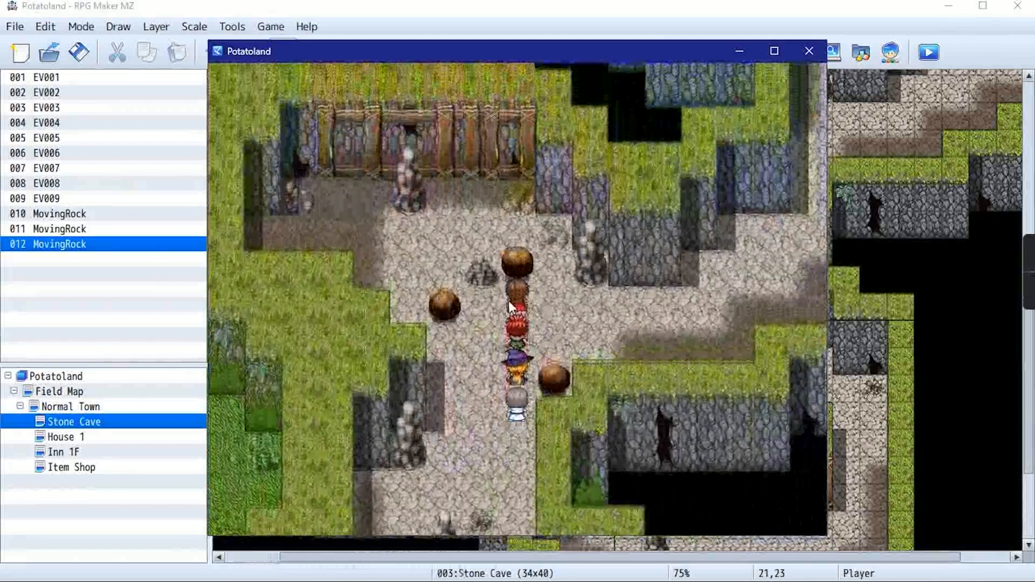
{"action": "key", "text": "Up"}
{"action": "key", "text": "Down"}
{"action": "key", "text": "Down"}
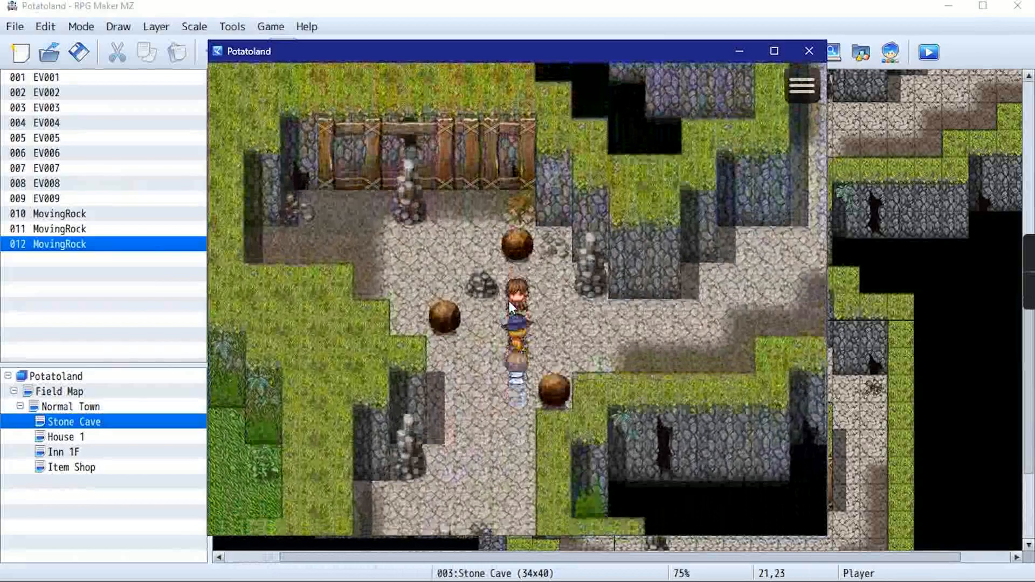
{"action": "key", "text": "Left"}
{"action": "key", "text": "Left"}
{"action": "key", "text": "Up"}
{"action": "key", "text": "Up"}
{"action": "key", "text": "Up"}
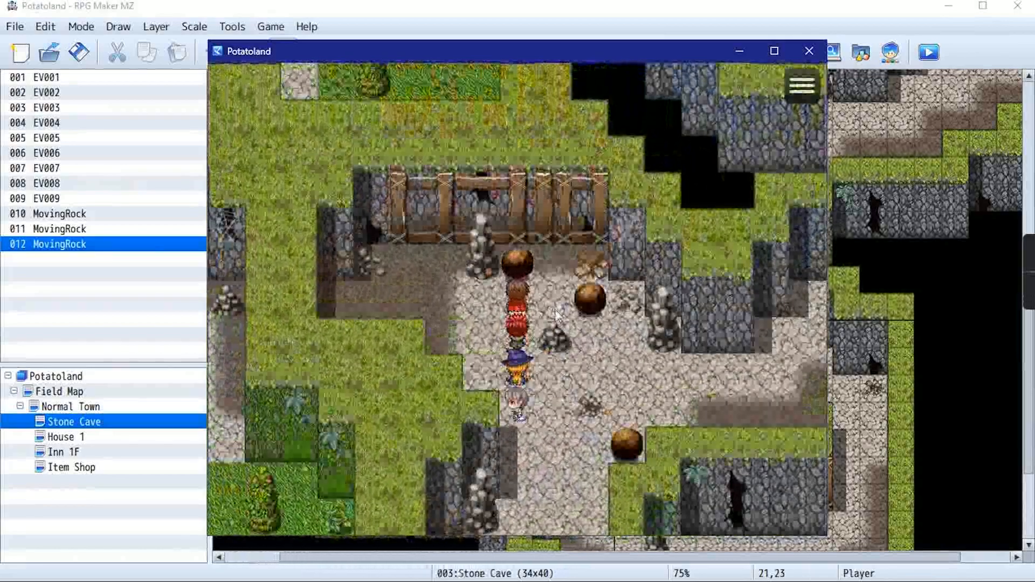
End the playtest and advance through the closing explanation to finish the step 10 tutorial
{"action": "left_click", "coordinate": [809, 51]}
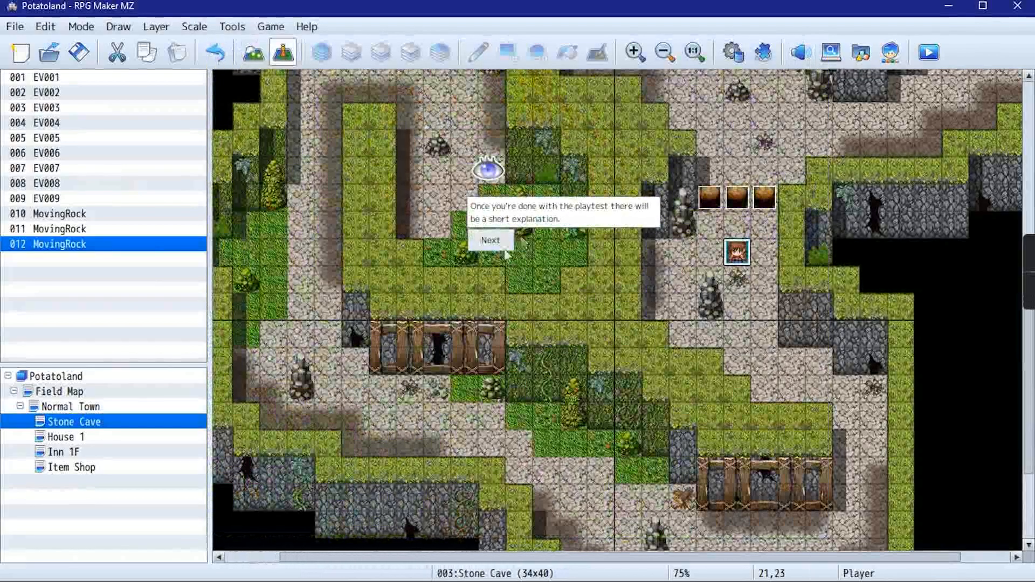
{"action": "left_click", "coordinate": [500, 247]}
{"action": "left_click", "coordinate": [499, 247]}
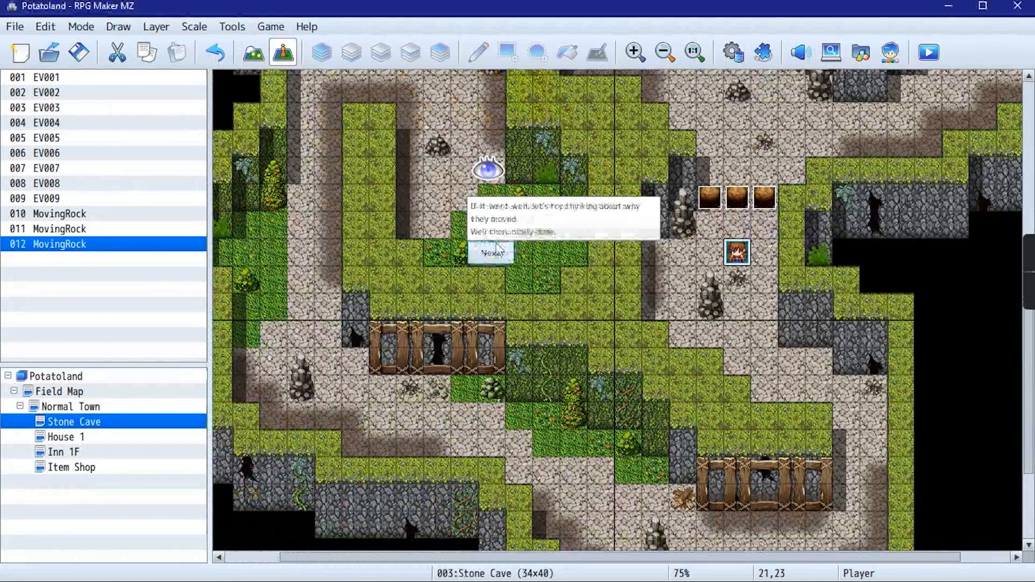
{"action": "left_click", "coordinate": [497, 254]}
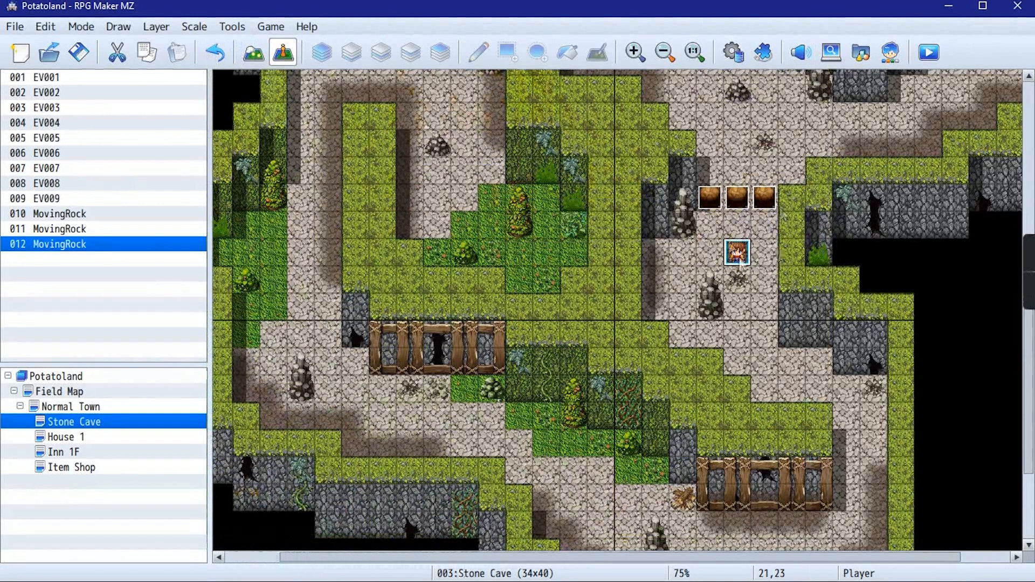
Start the tutorial for Step 11: Event Application 3: Door
{"action": "left_click", "coordinate": [307, 27]}
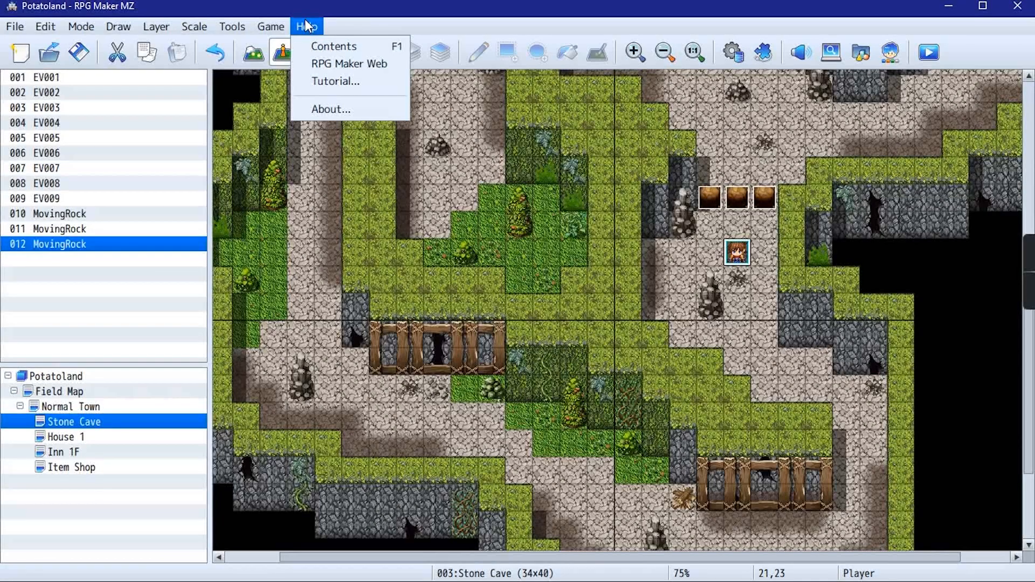
{"action": "left_click", "coordinate": [351, 88]}
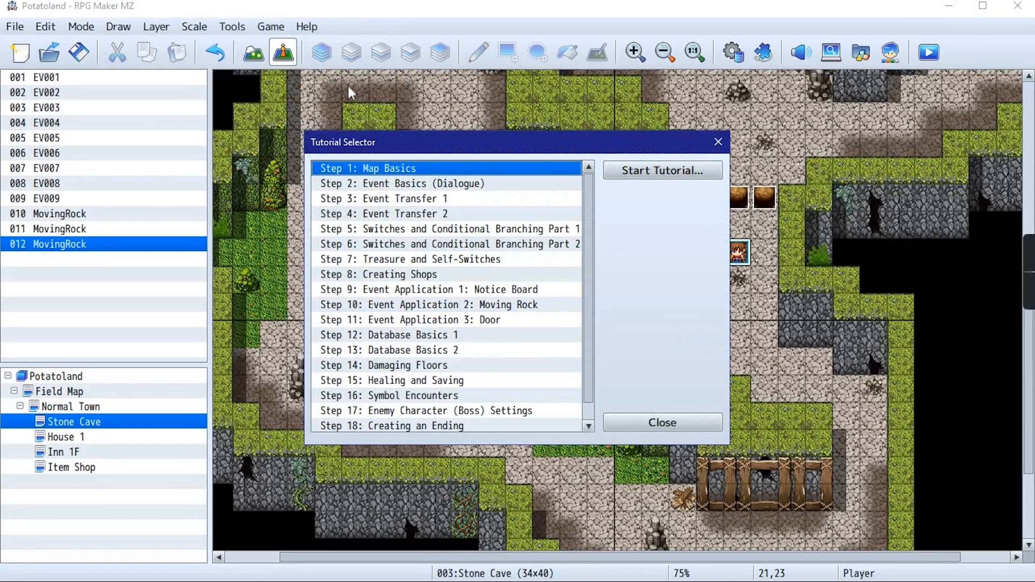
{"action": "left_click", "coordinate": [457, 319]}
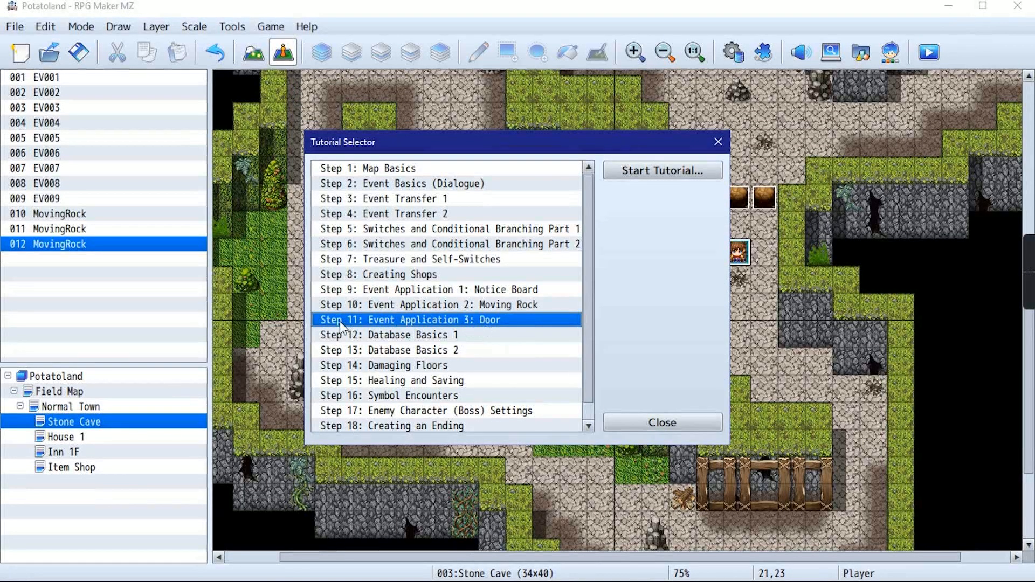
{"action": "left_click", "coordinate": [655, 179]}
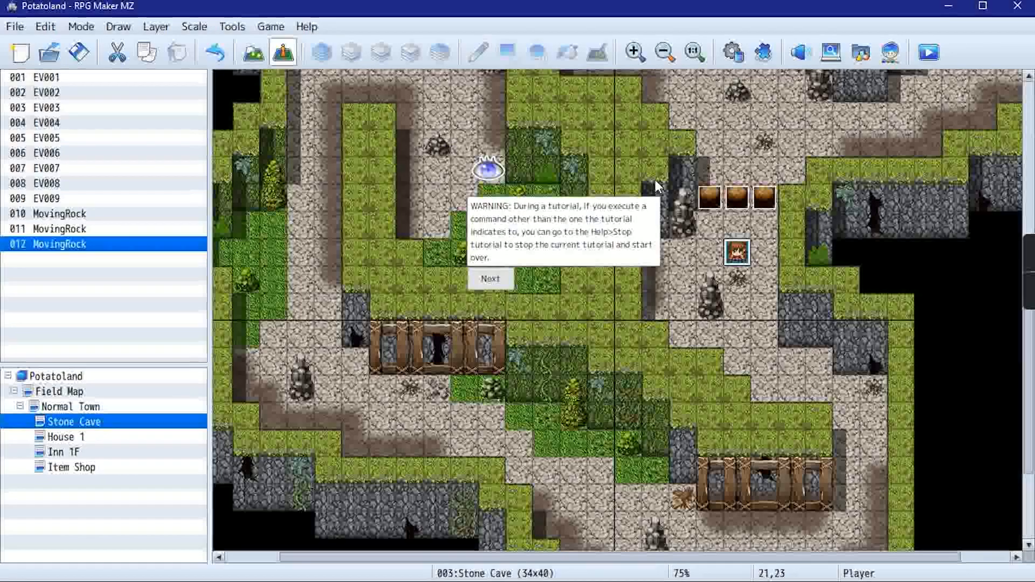
Advance through the step 11 introduction and placement notes to the instruction for placing the switch at (28,16)
{"action": "left_click", "coordinate": [489, 279]}
{"action": "left_click", "coordinate": [433, 192]}
{"action": "left_click", "coordinate": [484, 355]}
{"action": "left_click", "coordinate": [386, 192]}
{"action": "left_click", "coordinate": [386, 193]}
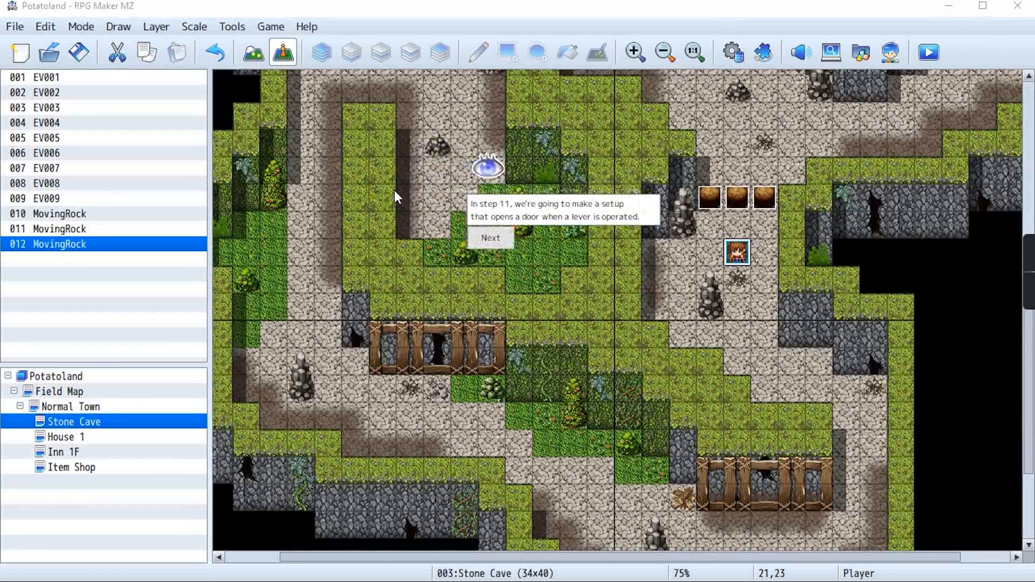
{"action": "left_click", "coordinate": [488, 241]}
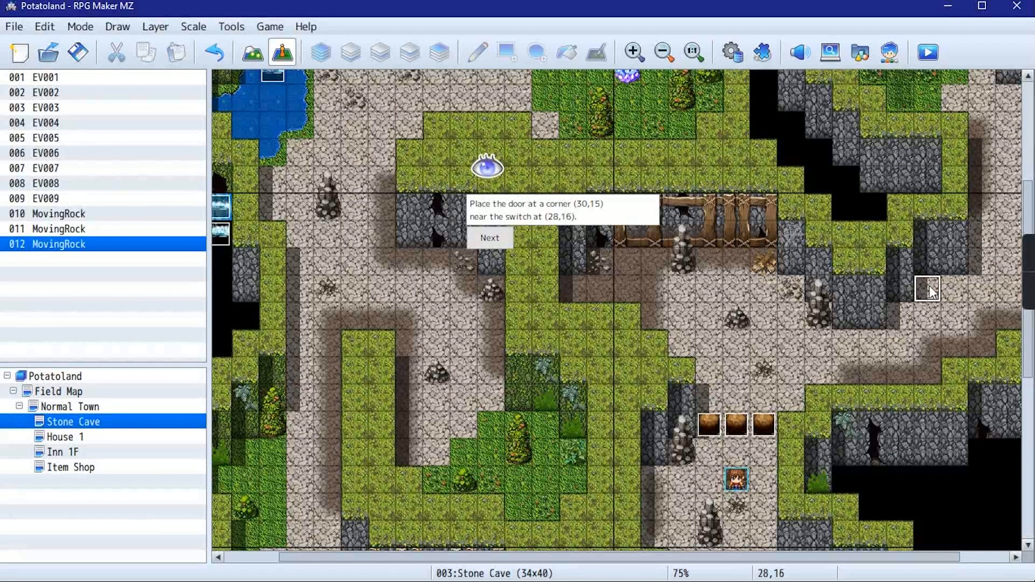
{"action": "left_click", "coordinate": [491, 238]}
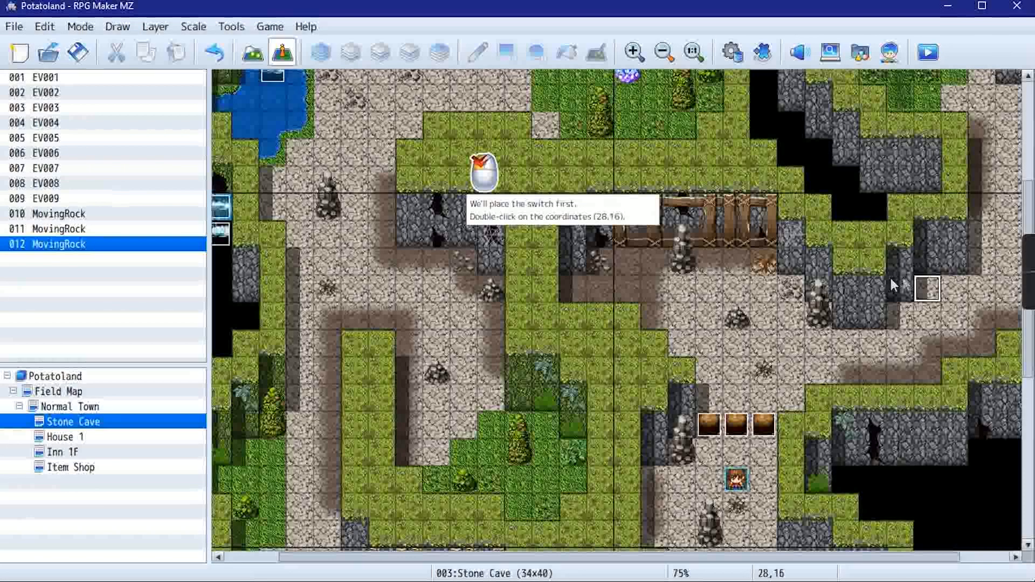
Create a new event at (28,16) in the Stone Cave and name it Door Lever
{"action": "double_click", "coordinate": [927, 289]}
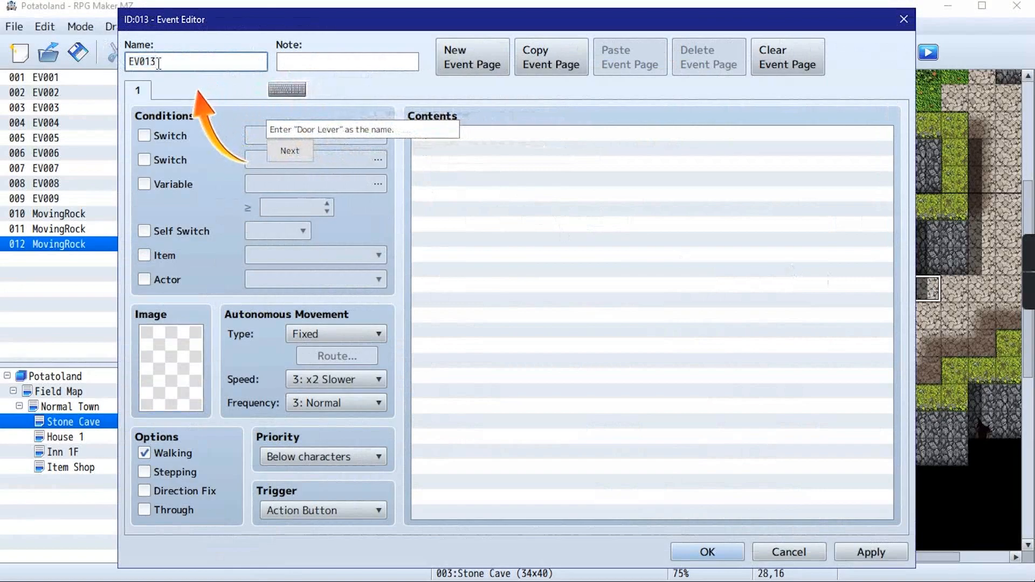
{"action": "type", "text": "Door Lever"}
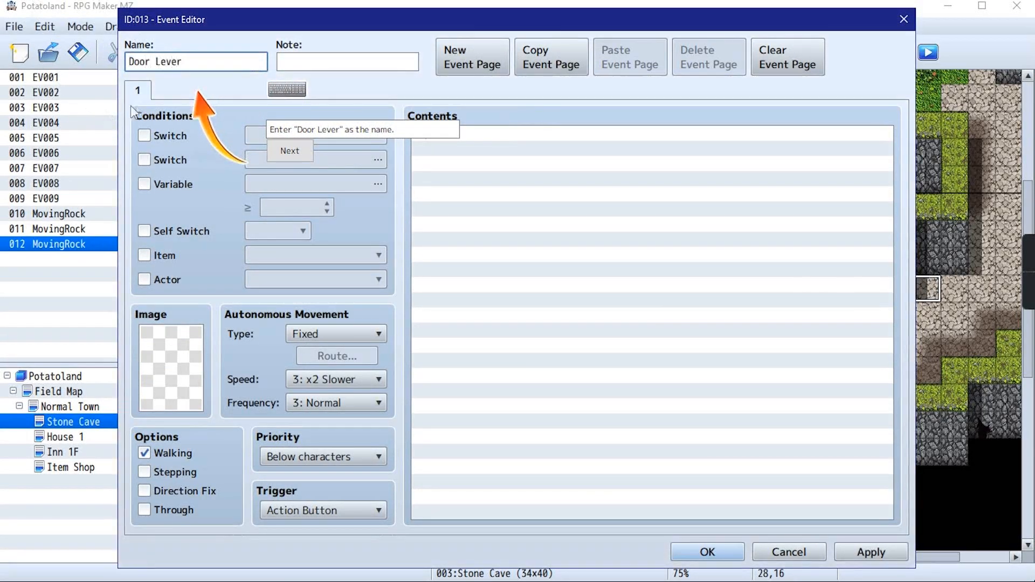
{"action": "left_click", "coordinate": [290, 151]}
Give the Door Lever event the second lever image in the top row of !Switch1 and enable Direction Fix
{"action": "double_click", "coordinate": [186, 344]}
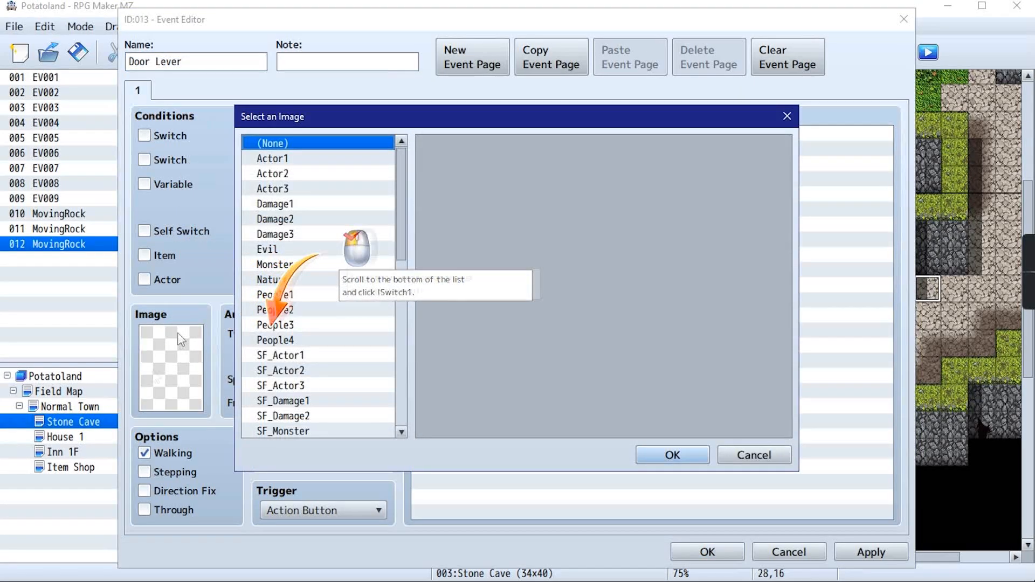
{"action": "scroll", "coordinate": [302, 327], "scroll_direction": "down", "scroll_amount": 6}
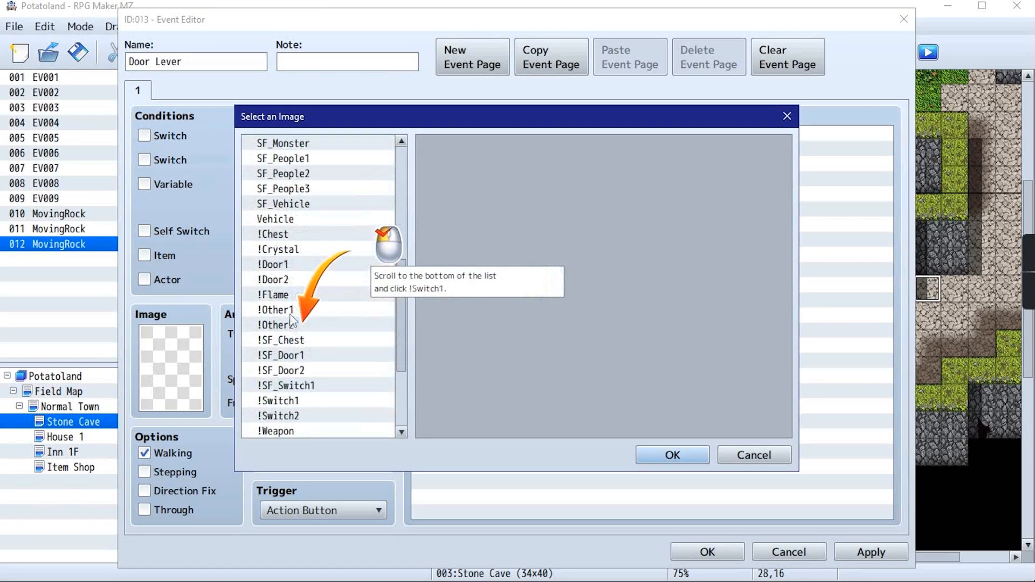
{"action": "left_click", "coordinate": [286, 402]}
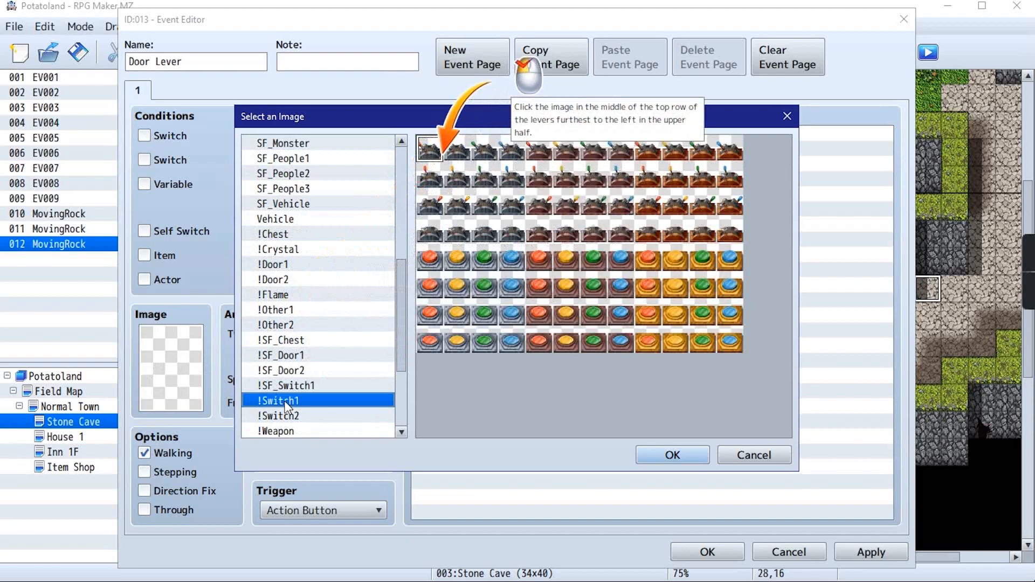
{"action": "scroll", "coordinate": [258, 253], "scroll_direction": "down", "scroll_amount": 2}
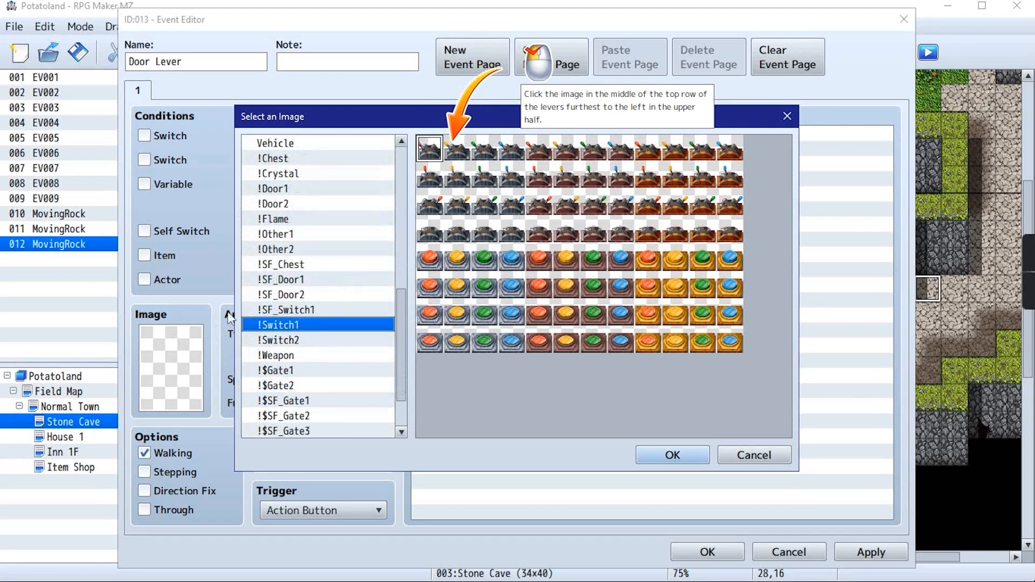
{"action": "left_click", "coordinate": [458, 146]}
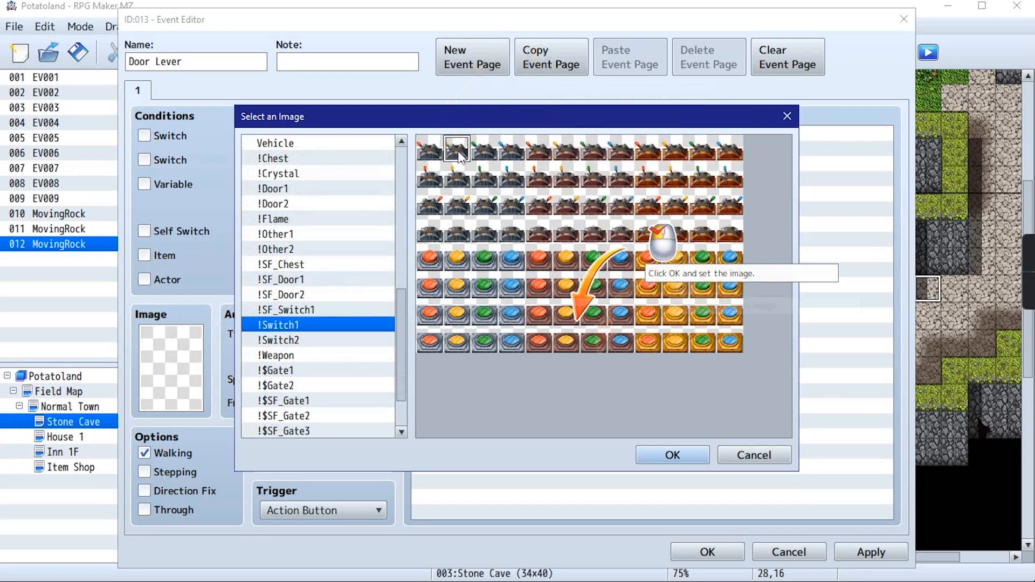
{"action": "left_click", "coordinate": [672, 454]}
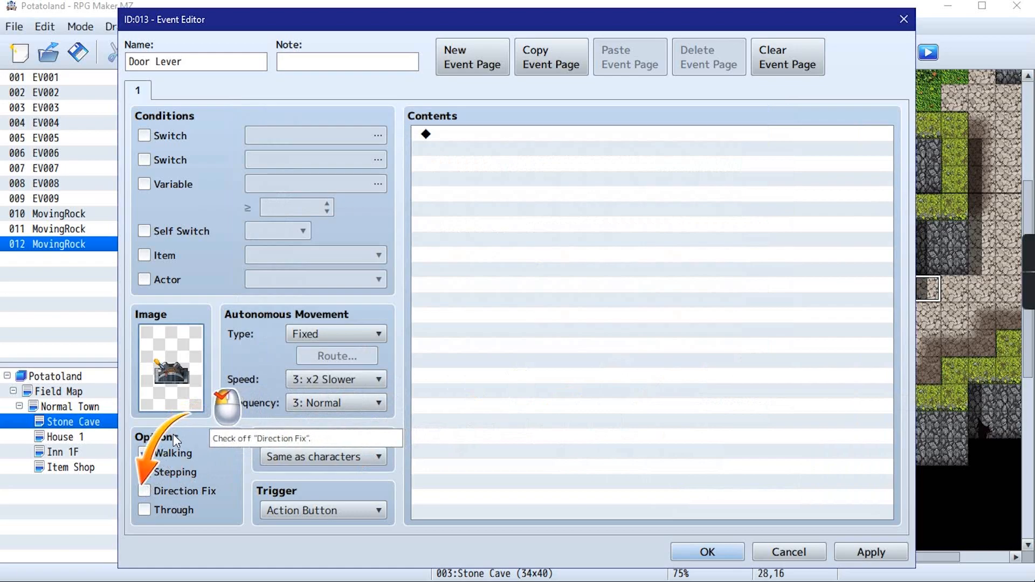
{"action": "left_click", "coordinate": [151, 489]}
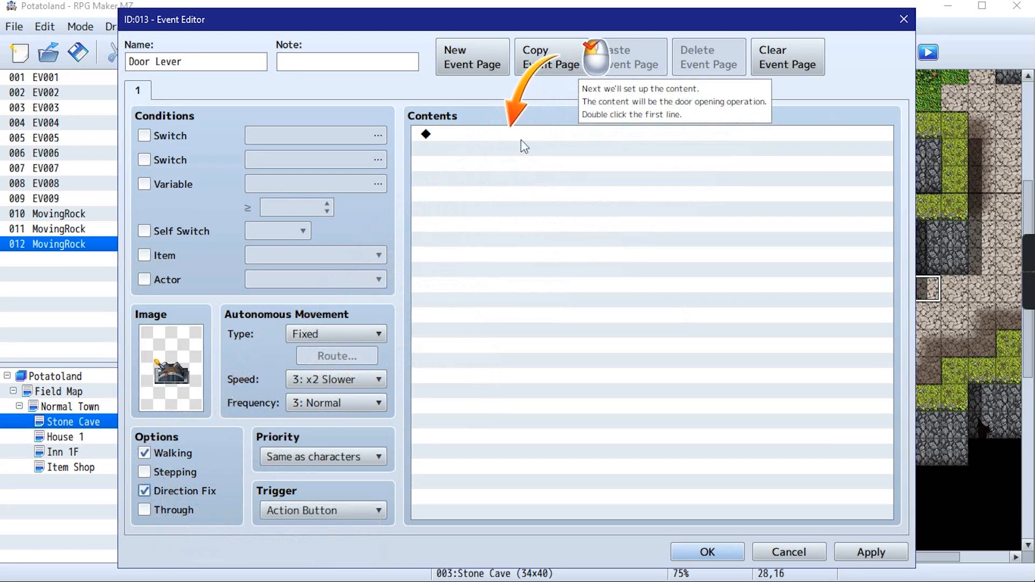
Add a Control Switches command to the Door Lever event's contents that turns switch 0005 Dungeon Door ON
{"action": "double_click", "coordinate": [641, 134]}
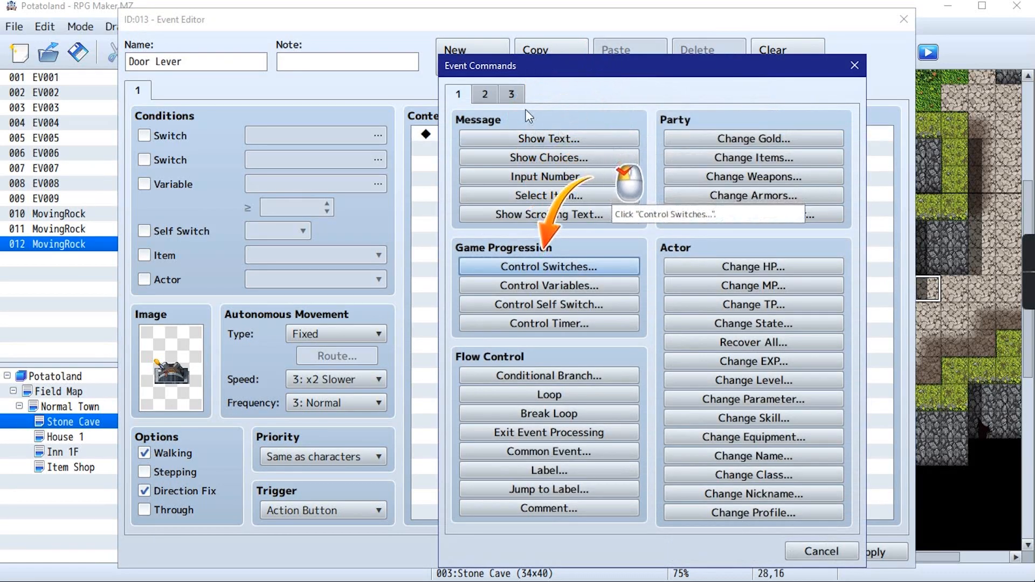
{"action": "left_click", "coordinate": [520, 268]}
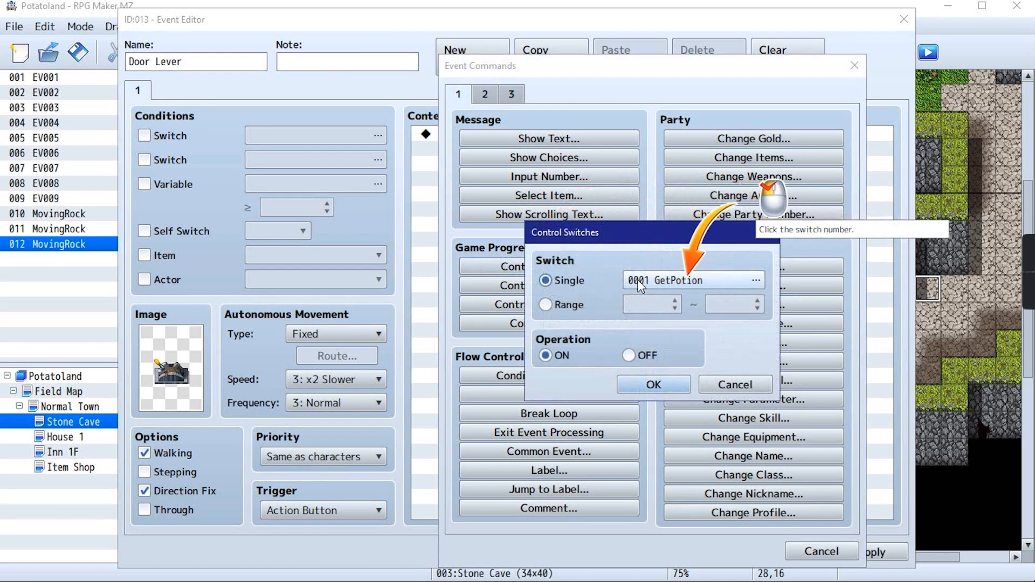
{"action": "left_click", "coordinate": [690, 286]}
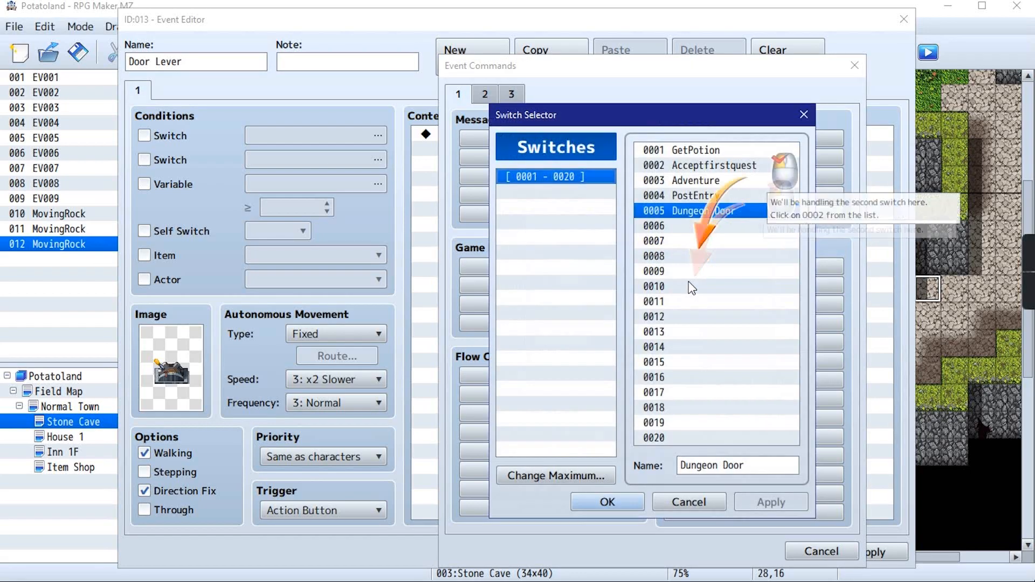
{"action": "left_click", "coordinate": [702, 168]}
{"action": "left_click", "coordinate": [700, 212]}
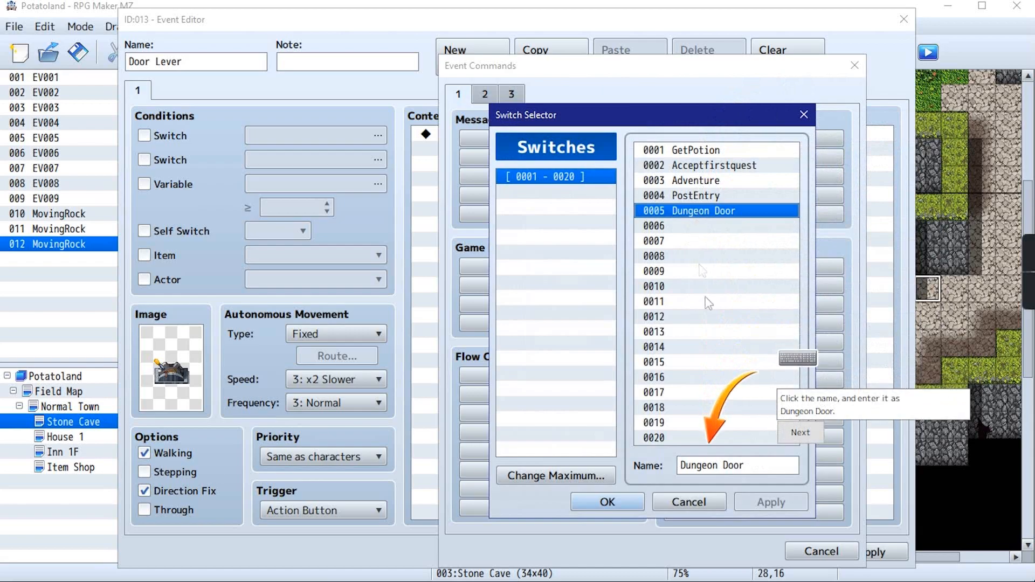
{"action": "left_click", "coordinate": [753, 472]}
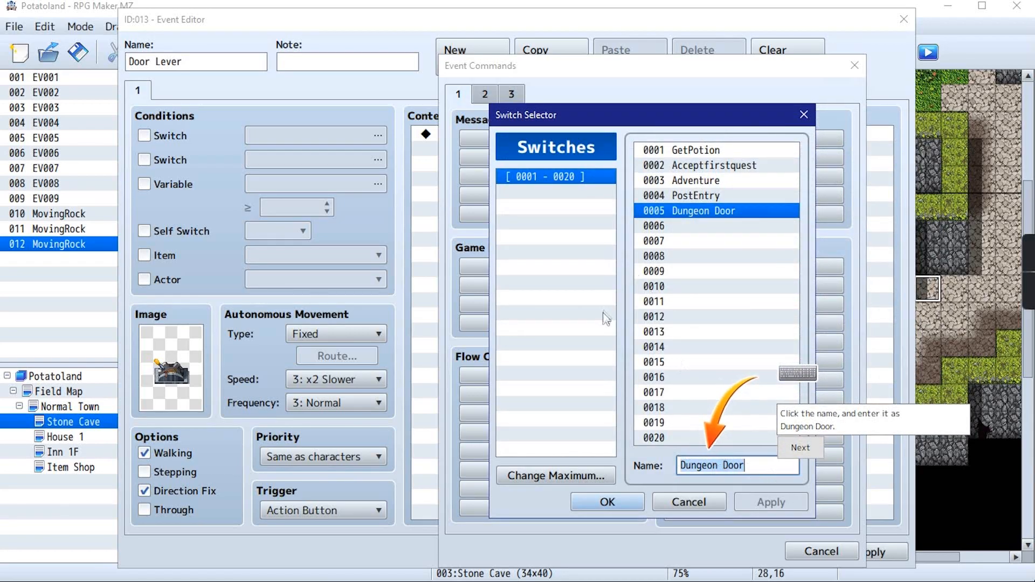
{"action": "left_click", "coordinate": [786, 454]}
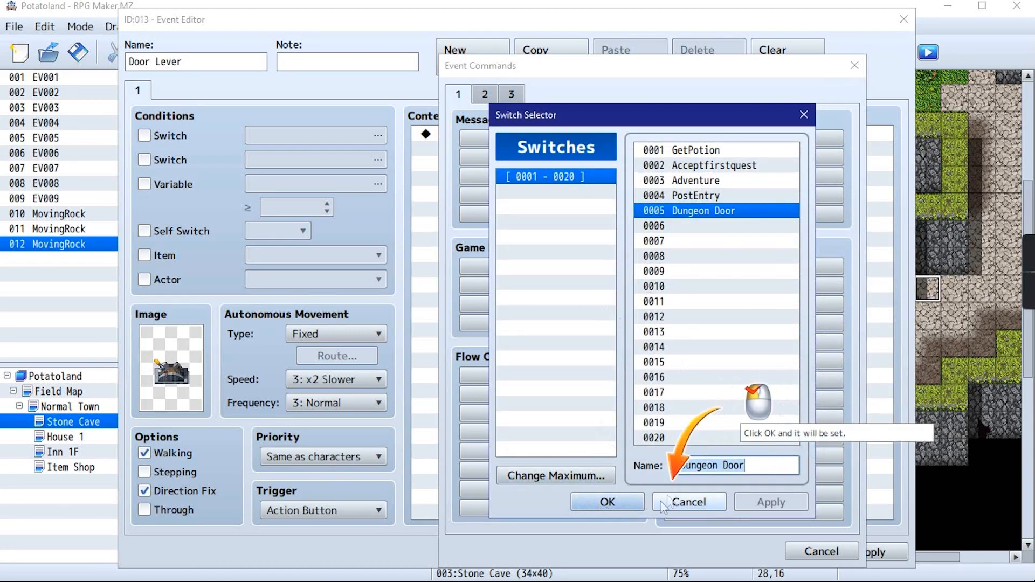
{"action": "left_click", "coordinate": [615, 495]}
{"action": "left_click", "coordinate": [649, 384]}
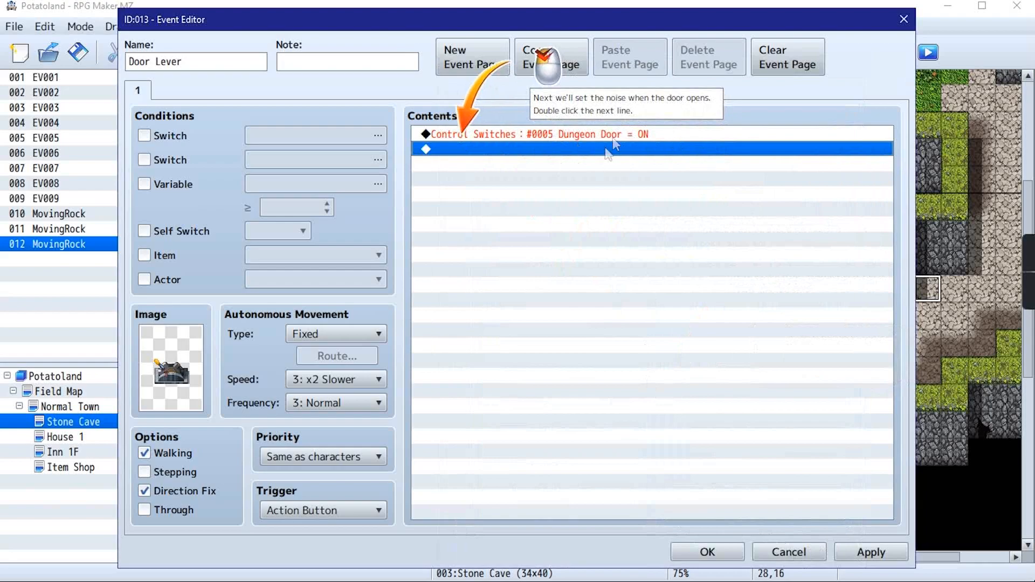
Add a Play SE command with the Door1 sound to page 1 of the Door Lever event and apply the changes
{"action": "double_click", "coordinate": [482, 148]}
{"action": "left_click", "coordinate": [487, 101]}
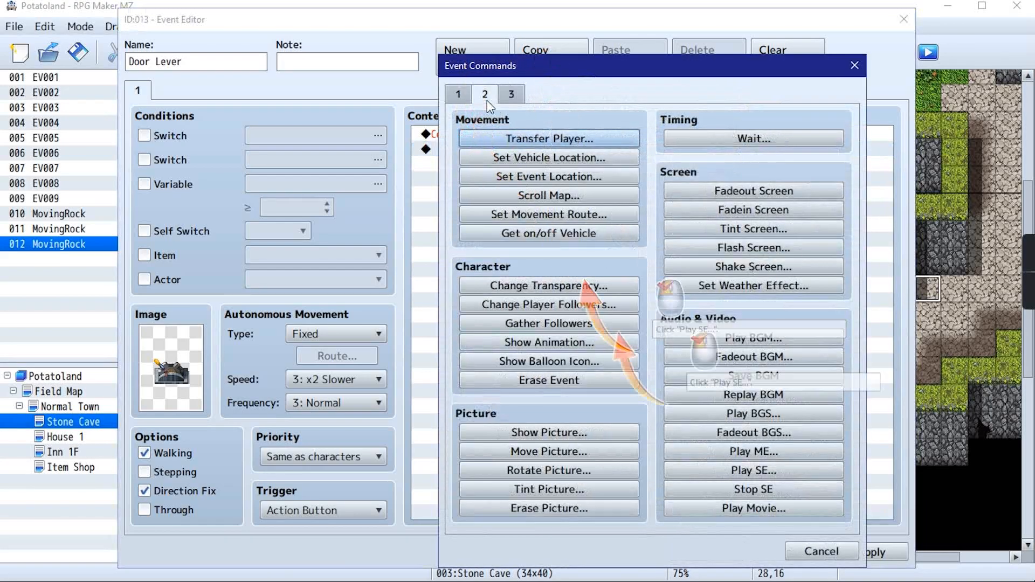
{"action": "left_click", "coordinate": [753, 471]}
{"action": "scroll", "coordinate": [603, 274], "scroll_direction": "down", "scroll_amount": 2}
{"action": "scroll", "coordinate": [603, 278], "scroll_direction": "down", "scroll_amount": 8}
{"action": "scroll", "coordinate": [556, 351], "scroll_direction": "down", "scroll_amount": 12}
{"action": "scroll", "coordinate": [563, 359], "scroll_direction": "down", "scroll_amount": 6}
{"action": "left_click", "coordinate": [566, 318]}
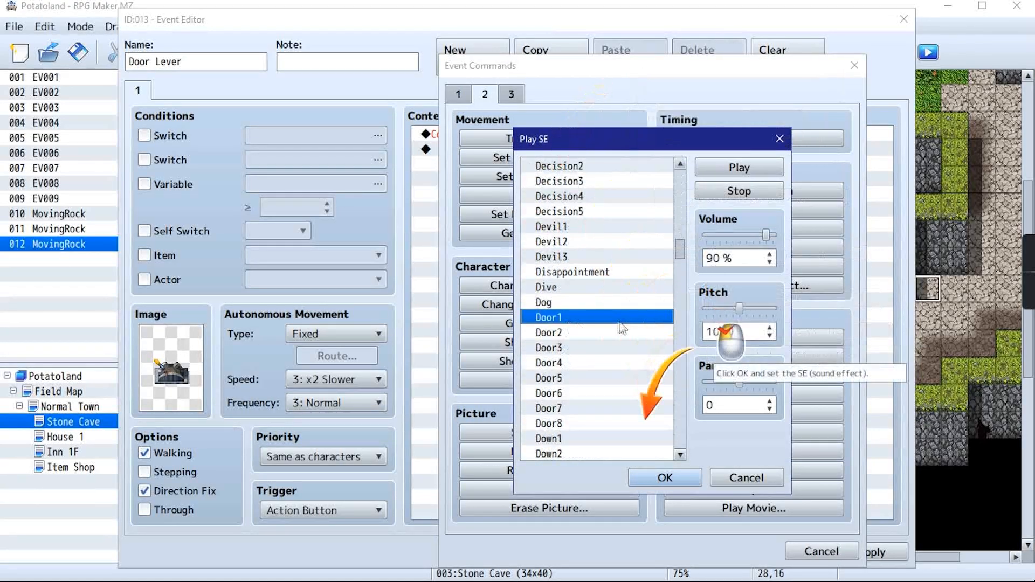
{"action": "left_click", "coordinate": [667, 478]}
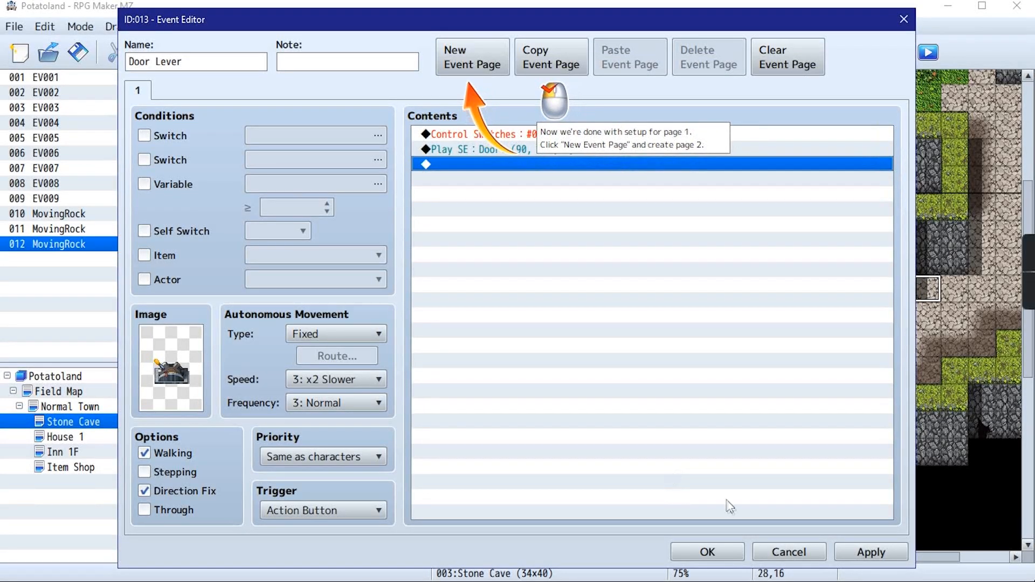
{"action": "left_click", "coordinate": [871, 553]}
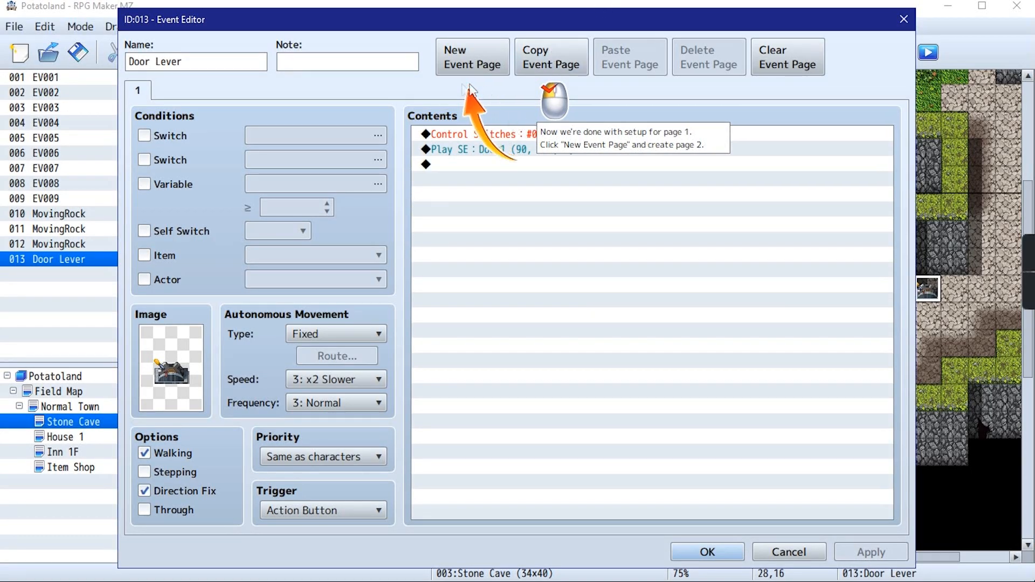
Add a second page to the Door Lever event, conditioned on switch 0005 Dungeon Door
{"action": "left_click", "coordinate": [463, 65]}
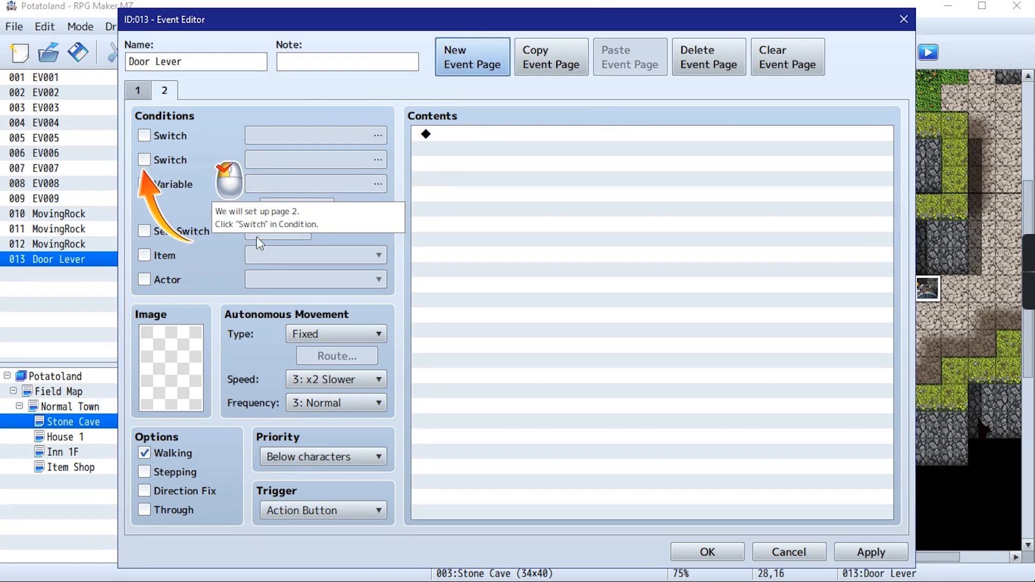
{"action": "left_click", "coordinate": [145, 136]}
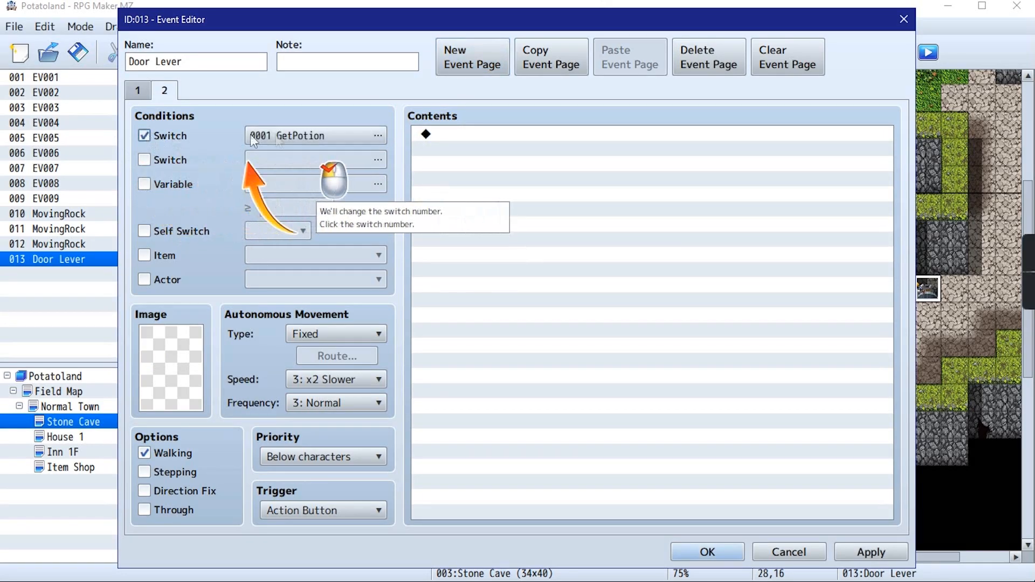
{"action": "left_click", "coordinate": [279, 135]}
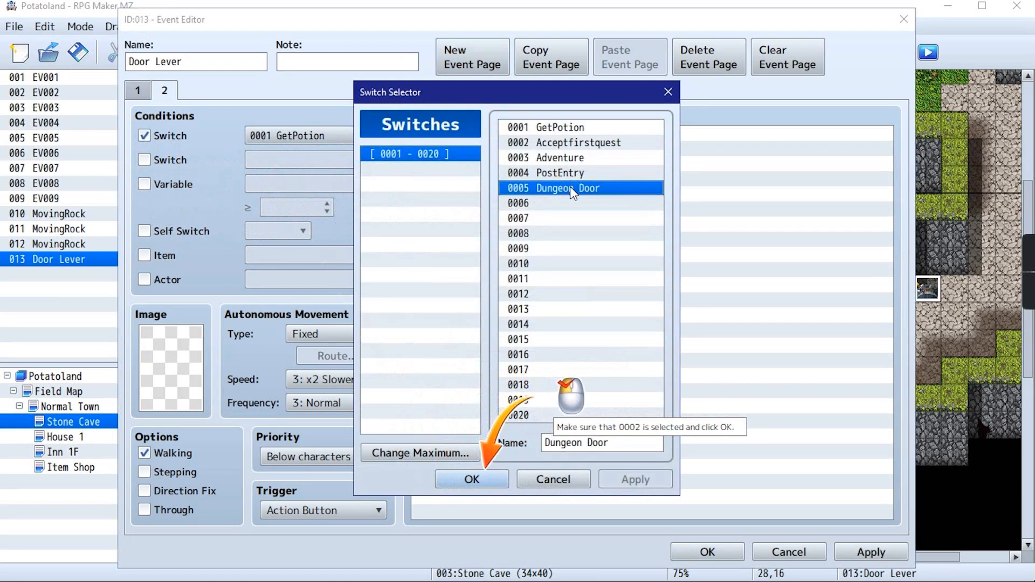
{"action": "left_click", "coordinate": [472, 481]}
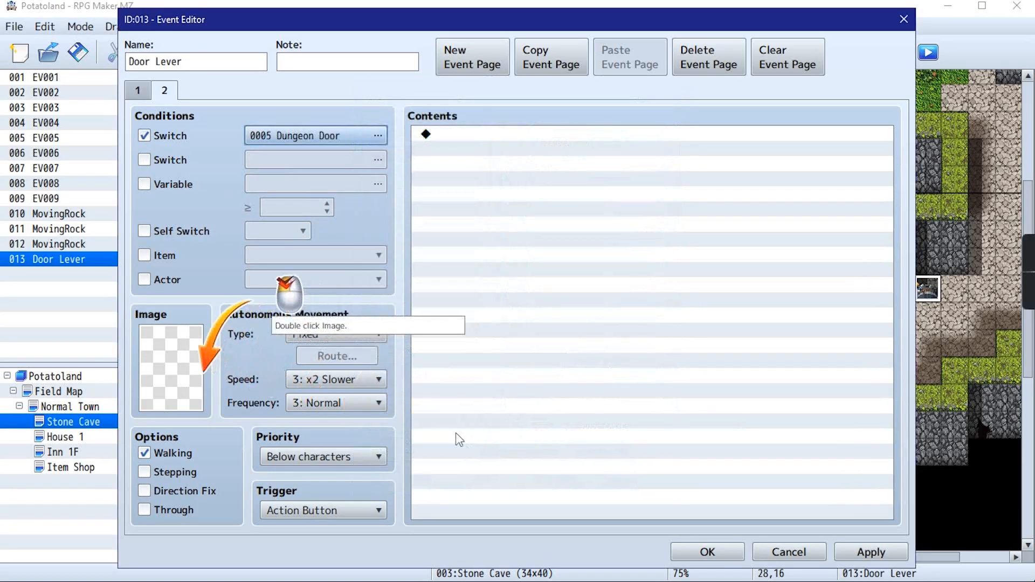
Give page 2 the second lever image in the third row of !Switch1 and enable Direction Fix
{"action": "double_click", "coordinate": [193, 373]}
{"action": "scroll", "coordinate": [319, 339], "scroll_direction": "down", "scroll_amount": 7}
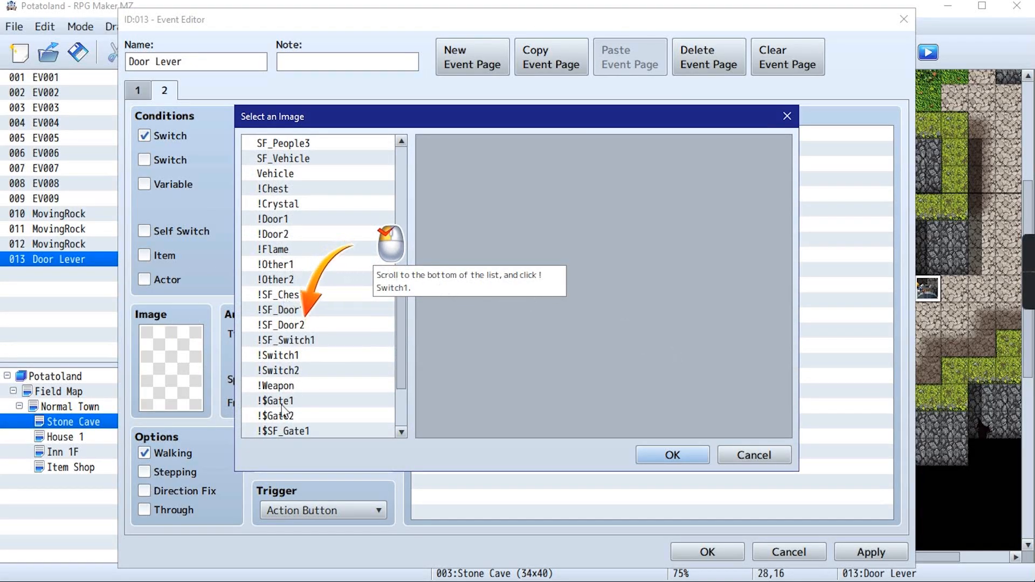
{"action": "scroll", "coordinate": [295, 253], "scroll_direction": "down", "scroll_amount": 2}
{"action": "scroll", "coordinate": [304, 310], "scroll_direction": "down", "scroll_amount": 1}
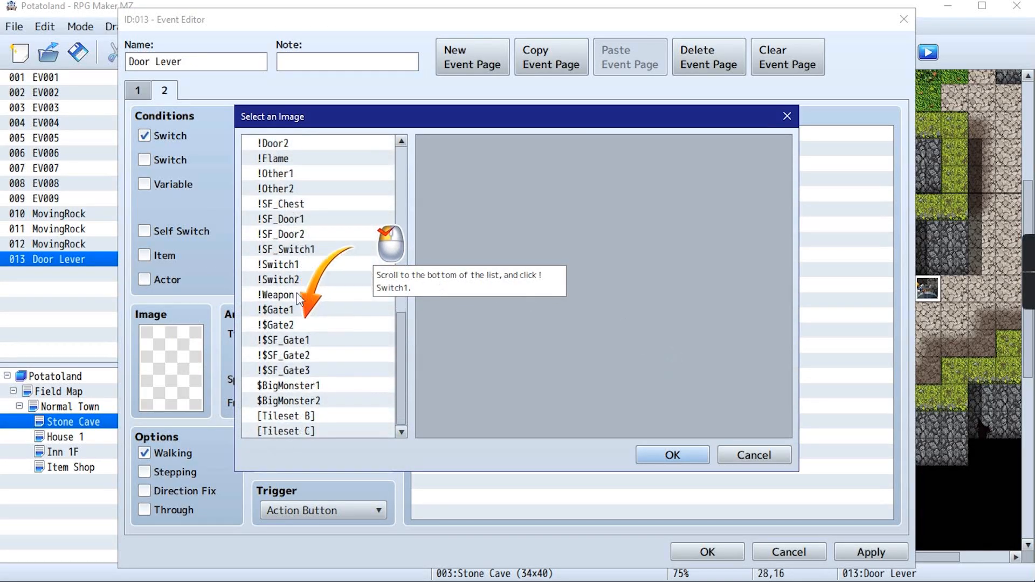
{"action": "left_click", "coordinate": [299, 265]}
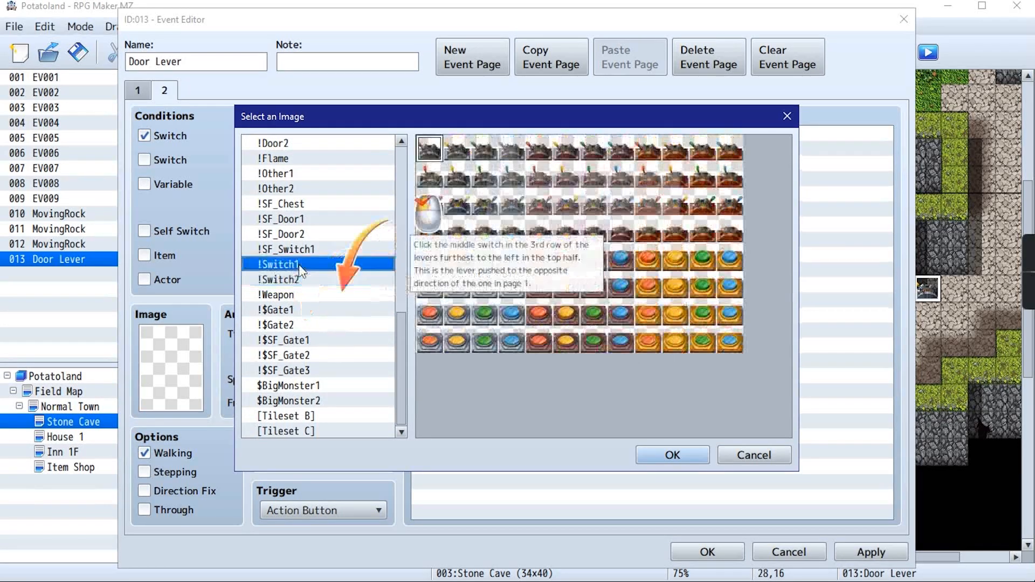
{"action": "left_click", "coordinate": [463, 210]}
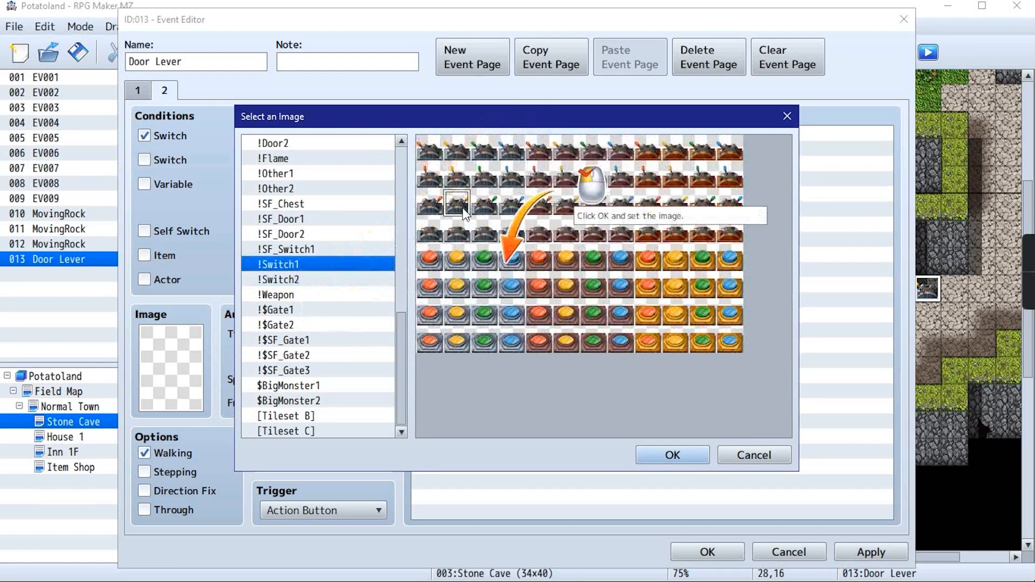
{"action": "left_click", "coordinate": [673, 455]}
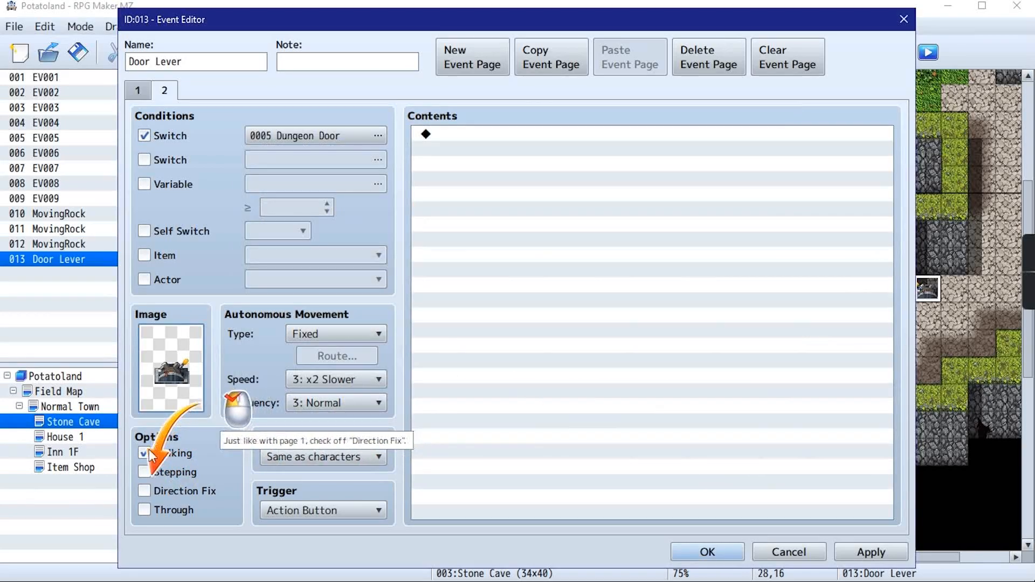
{"action": "left_click", "coordinate": [158, 492]}
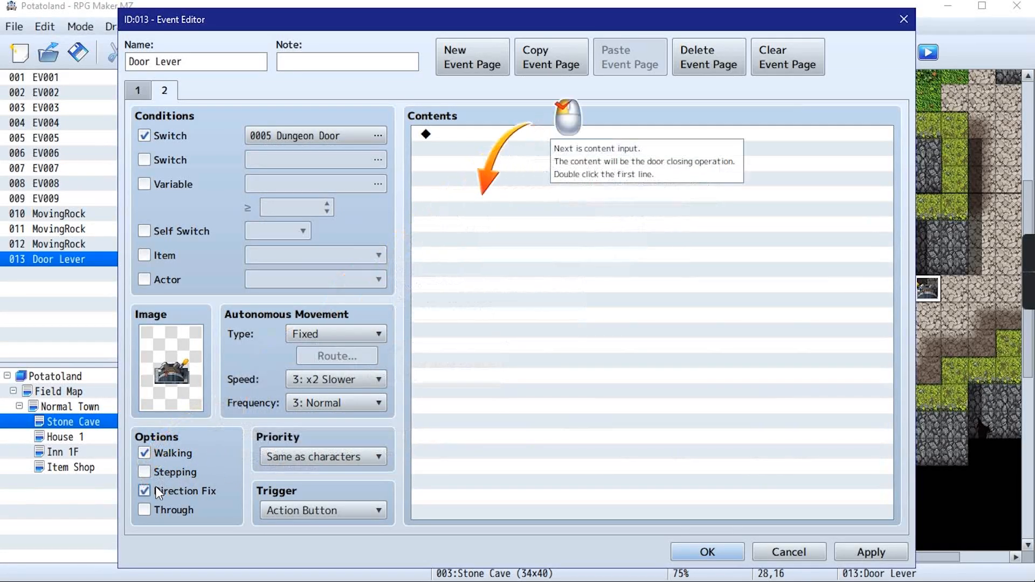
Add a Gather Followers command to page 2's contents and advance past its explanation
{"action": "double_click", "coordinate": [513, 138]}
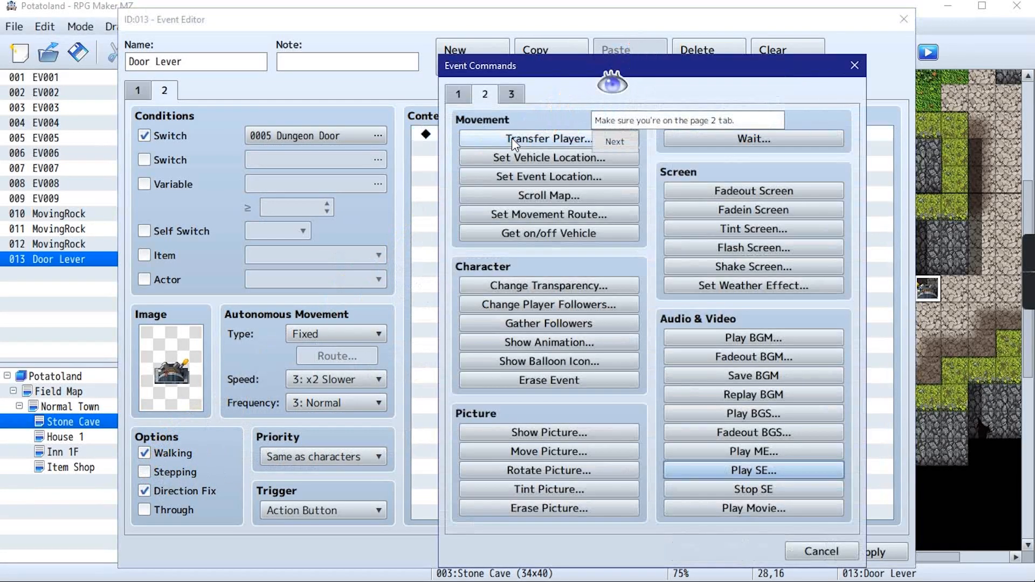
{"action": "left_click", "coordinate": [489, 95]}
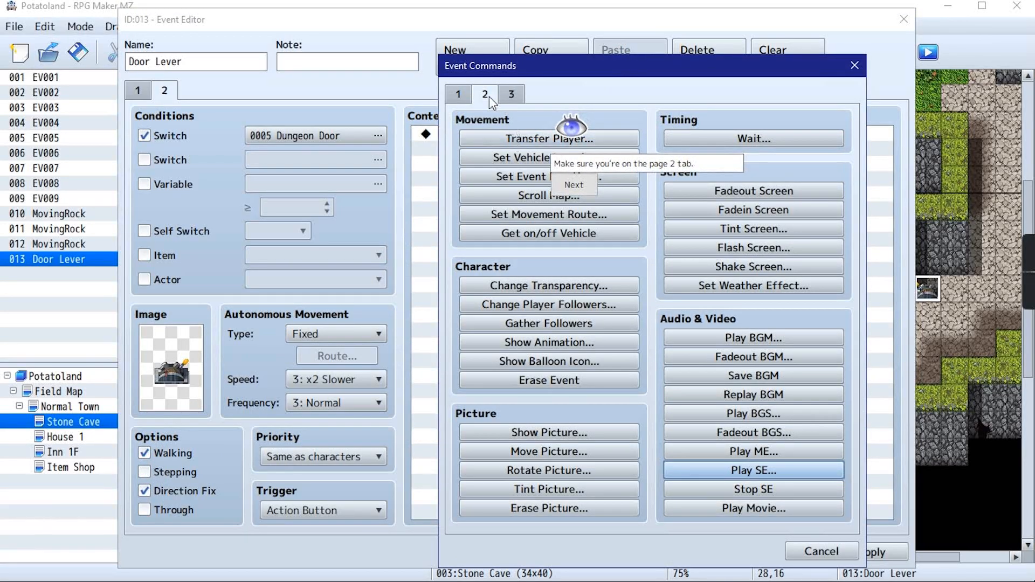
{"action": "left_click", "coordinate": [585, 182]}
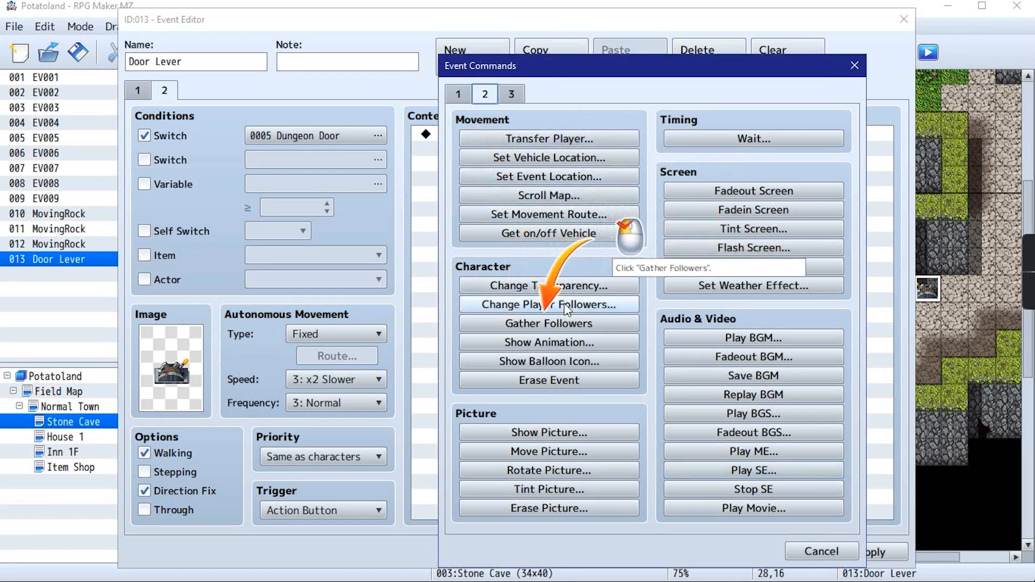
{"action": "left_click", "coordinate": [550, 324]}
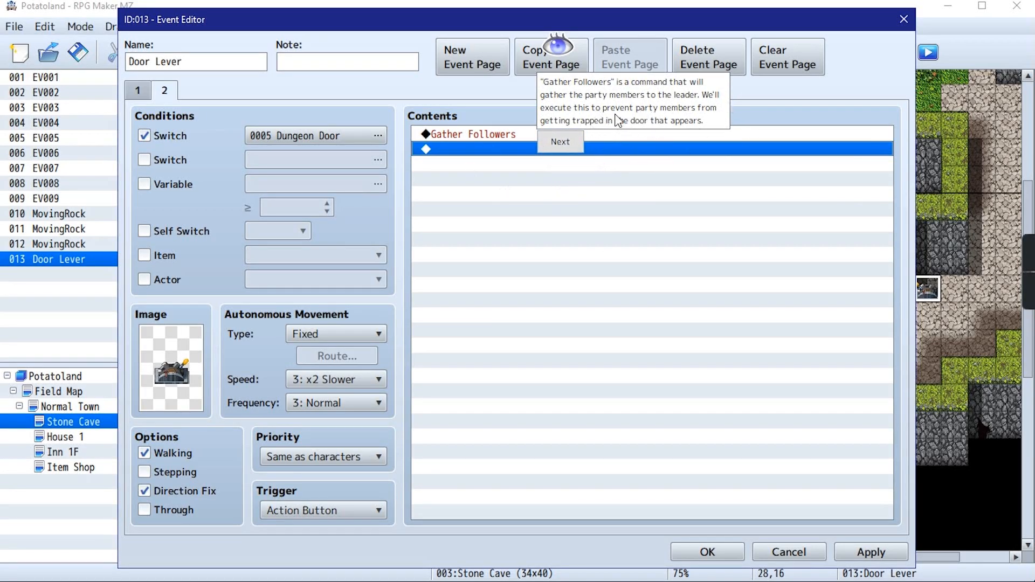
{"action": "left_click", "coordinate": [579, 145]}
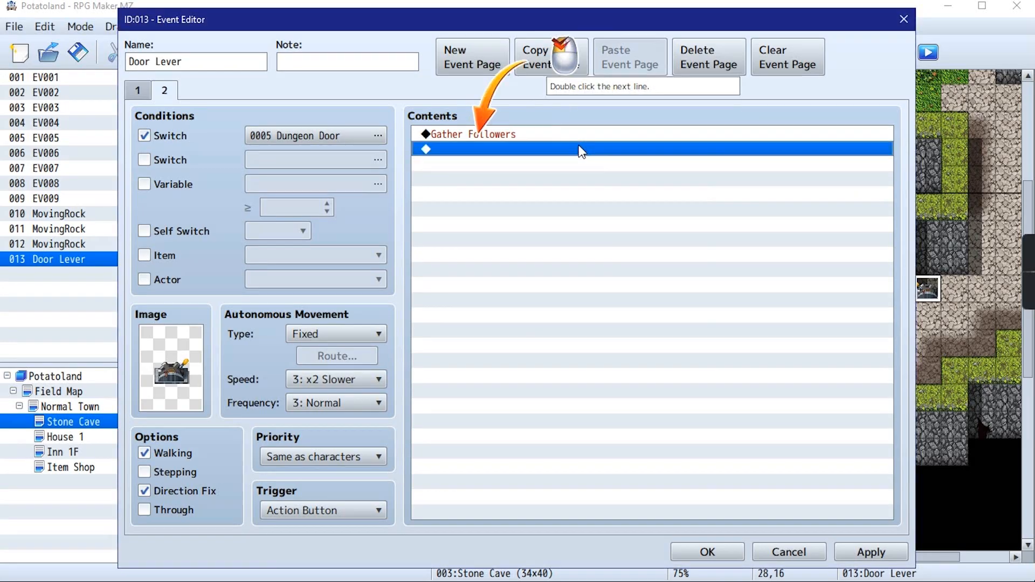
Add a Play SE command with the Door1 sound below Gather Followers on page 2
{"action": "double_click", "coordinate": [518, 145]}
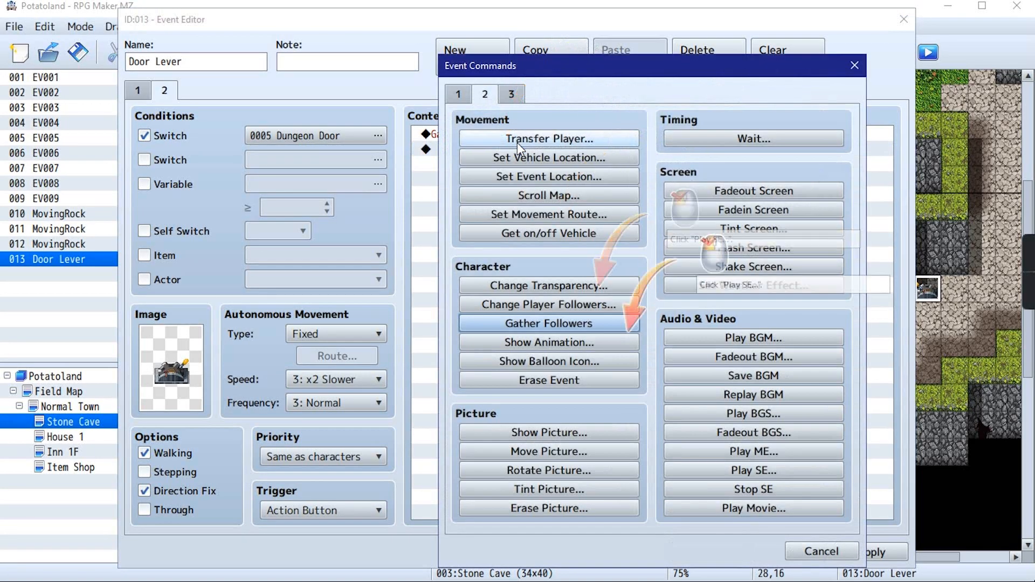
{"action": "left_click", "coordinate": [731, 477]}
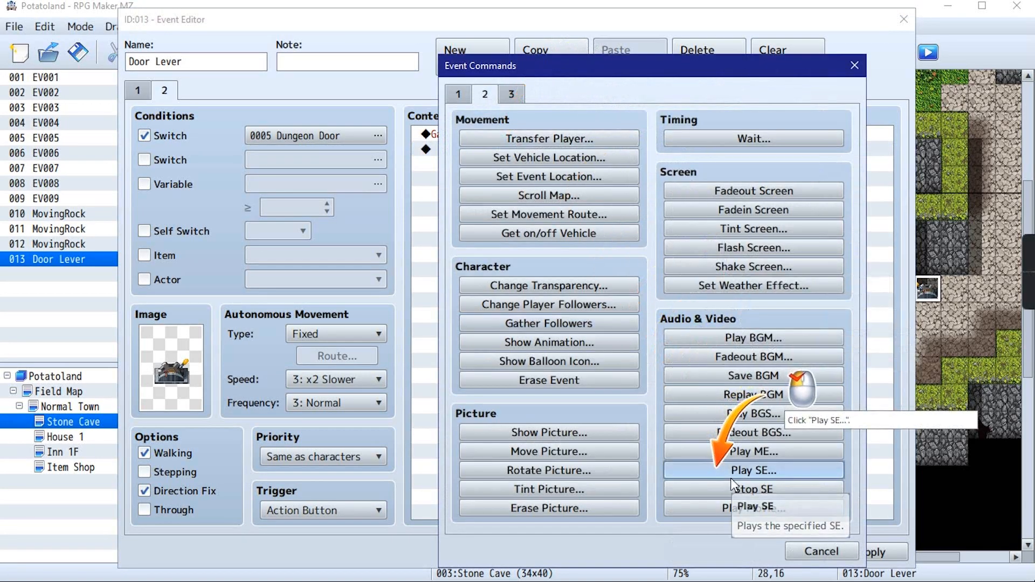
{"action": "scroll", "coordinate": [629, 278], "scroll_direction": "down", "scroll_amount": 1}
{"action": "scroll", "coordinate": [615, 286], "scroll_direction": "down", "scroll_amount": 7}
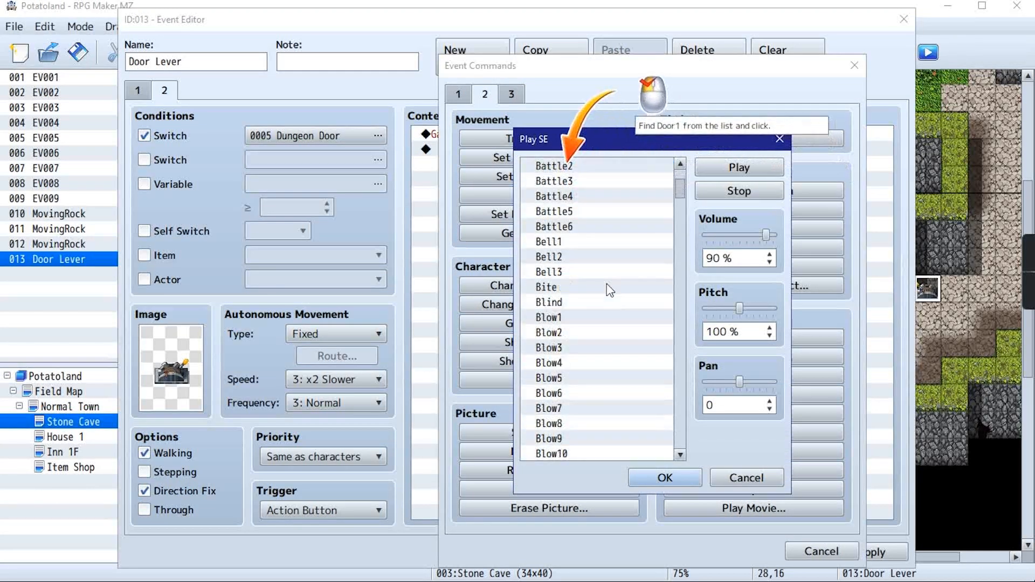
{"action": "scroll", "coordinate": [561, 318], "scroll_direction": "down", "scroll_amount": 15}
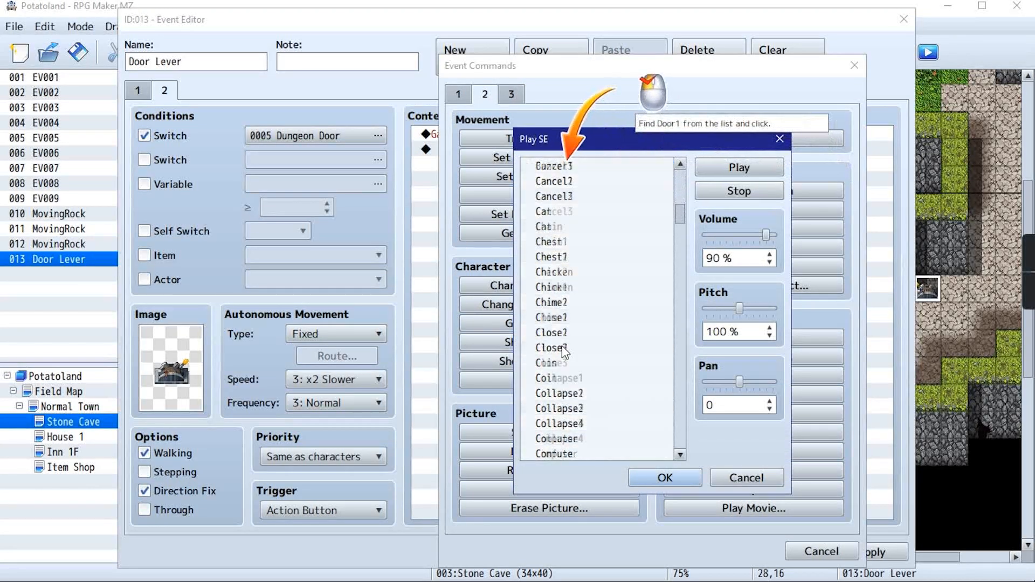
{"action": "scroll", "coordinate": [565, 354], "scroll_direction": "down", "scroll_amount": 9}
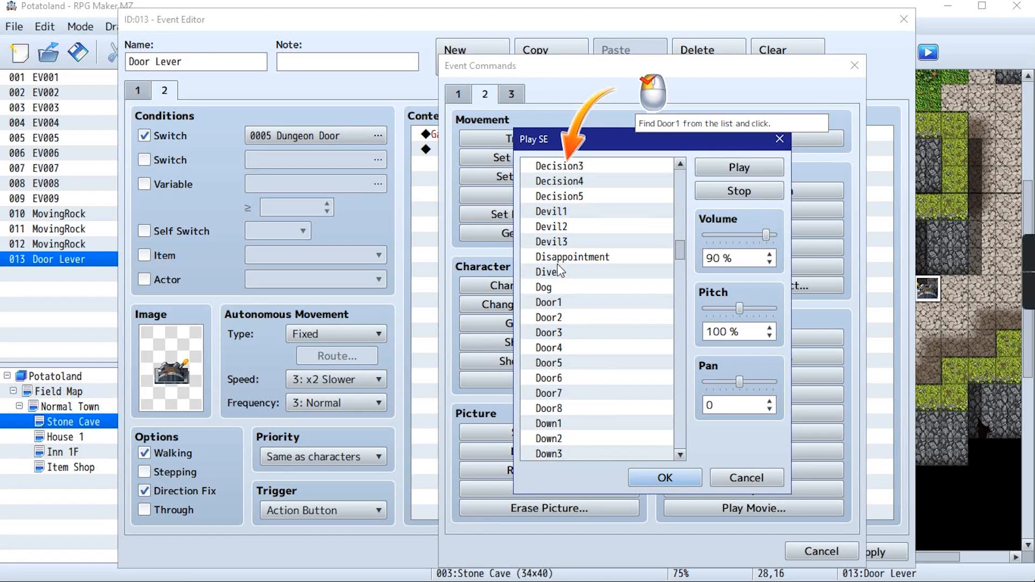
{"action": "left_click", "coordinate": [560, 302]}
{"action": "left_click", "coordinate": [668, 478]}
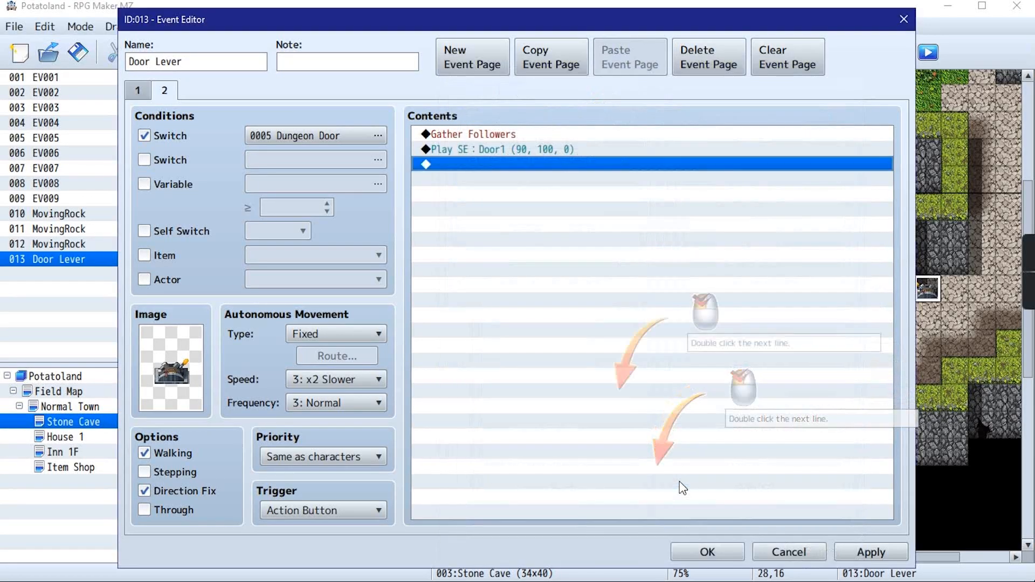
Add a Control Switches command that turns switch 0005 Dungeon Door OFF on page 2, and save the Door Lever event
{"action": "double_click", "coordinate": [555, 171]}
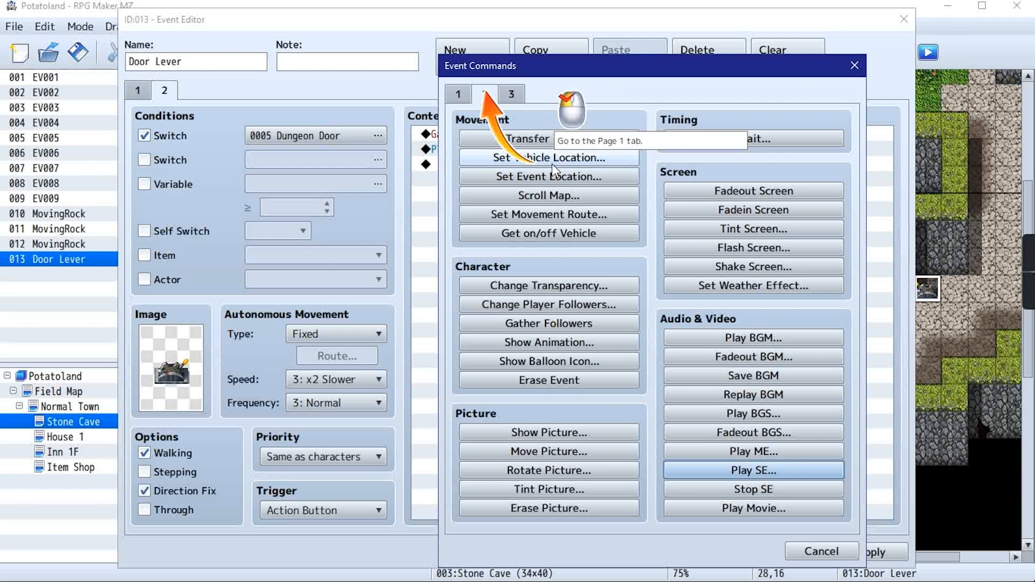
{"action": "left_click", "coordinate": [460, 102]}
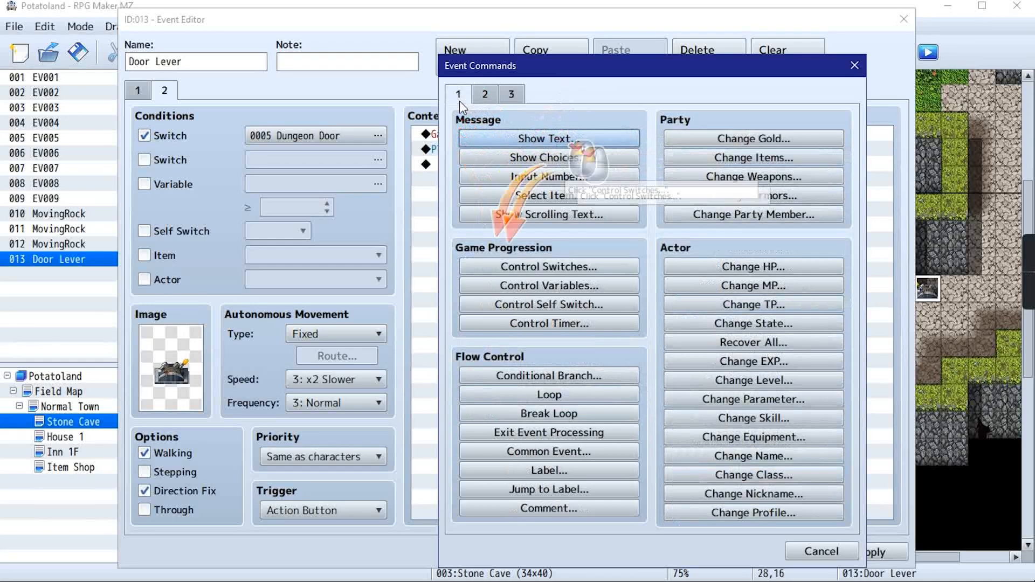
{"action": "left_click", "coordinate": [531, 269]}
{"action": "left_click", "coordinate": [696, 282]}
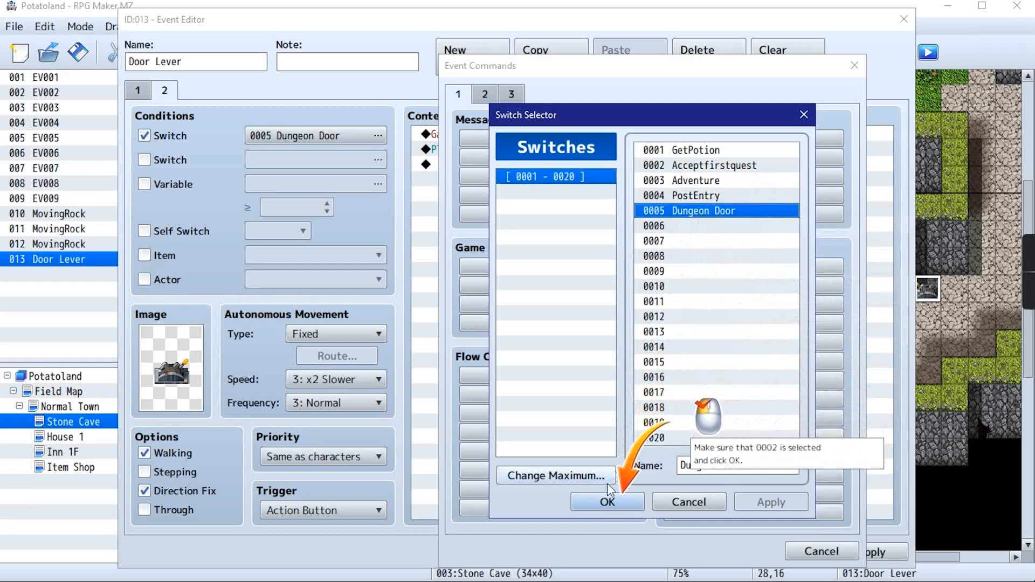
{"action": "left_click", "coordinate": [607, 501]}
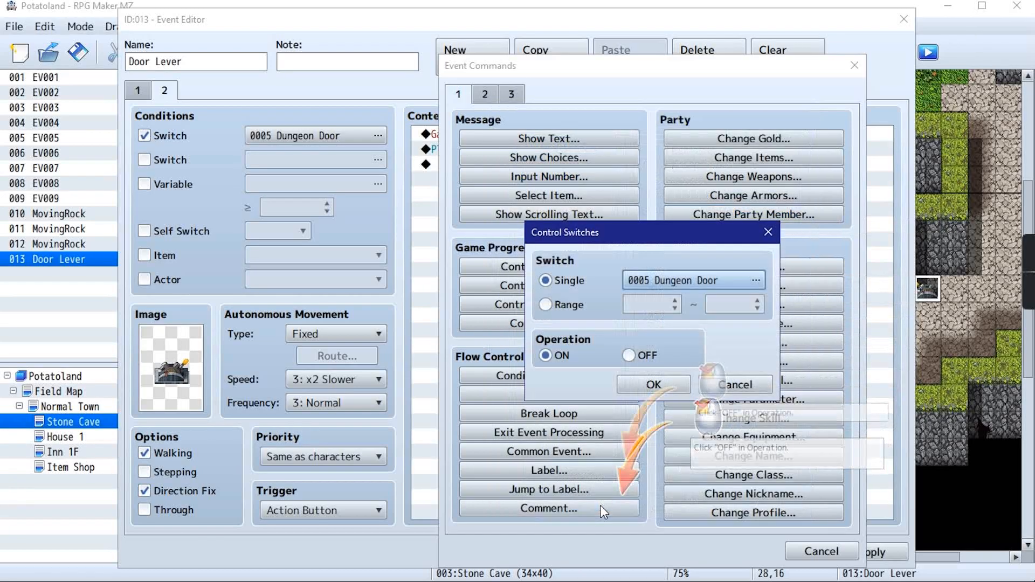
{"action": "left_click", "coordinate": [631, 355]}
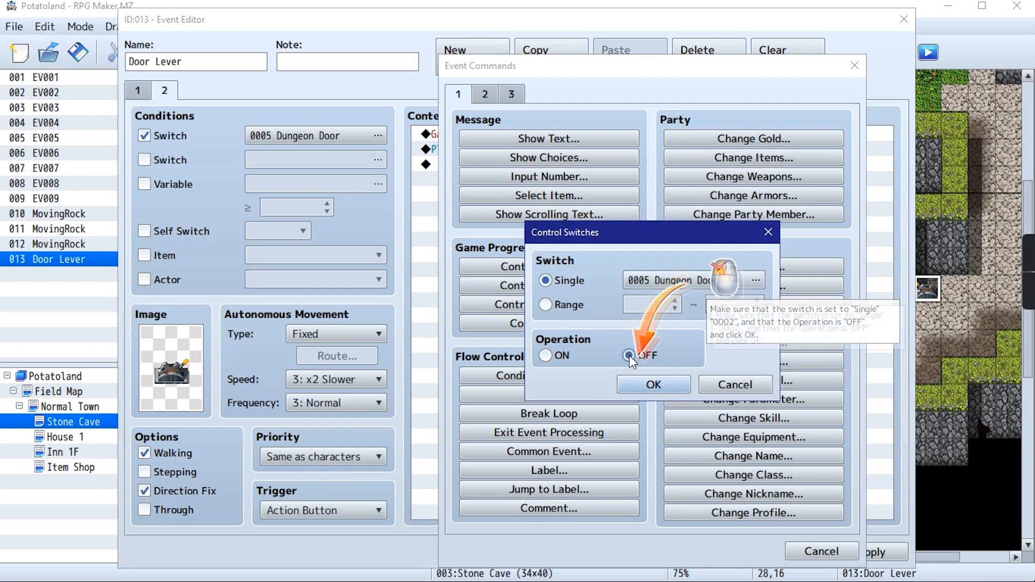
{"action": "left_click", "coordinate": [675, 383]}
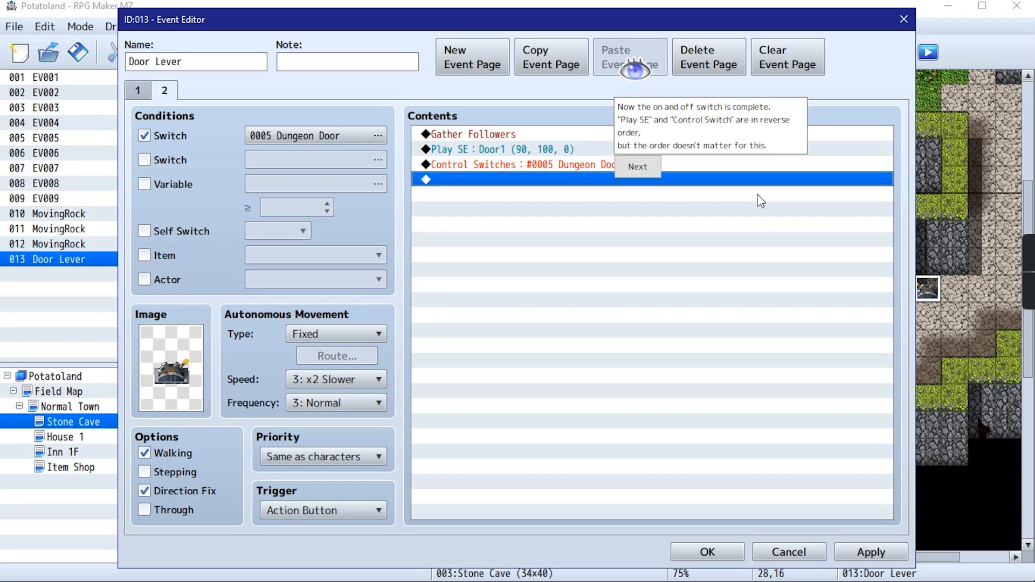
{"action": "left_click", "coordinate": [634, 167]}
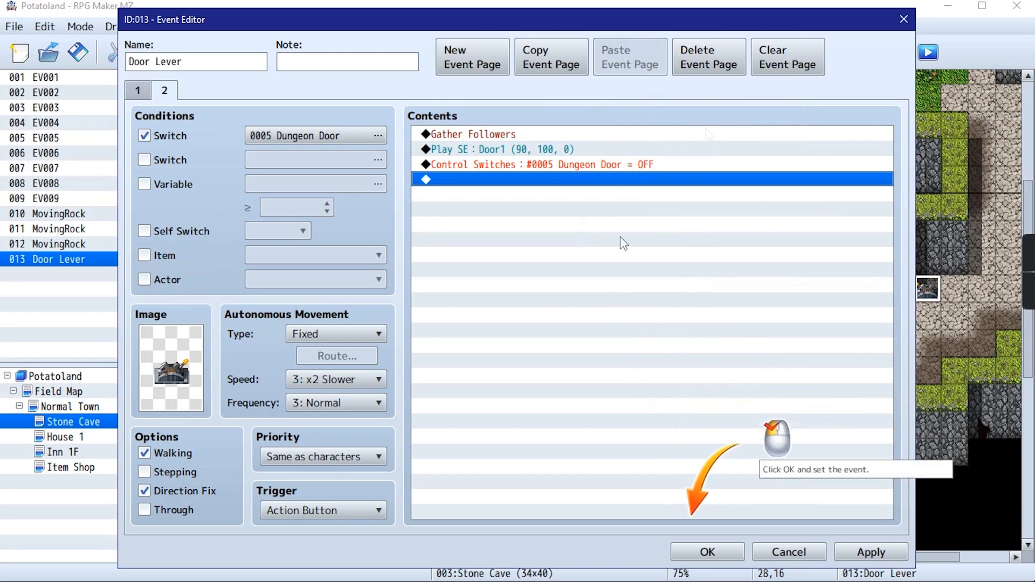
{"action": "left_click", "coordinate": [715, 552]}
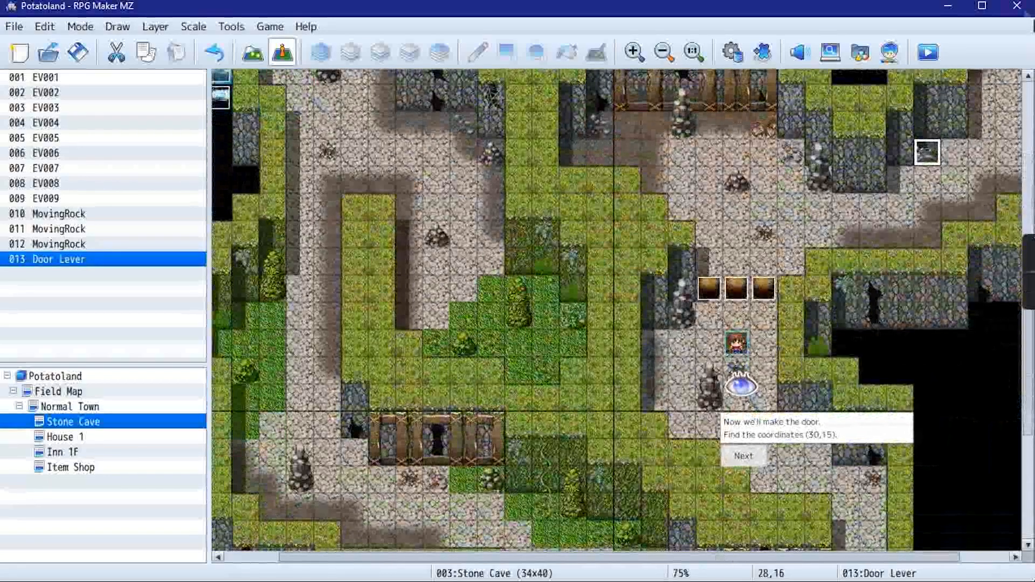
Create a new event at coordinates (30,15) in the Stone Cave and name it Lerer-Door
{"action": "left_click", "coordinate": [746, 456]}
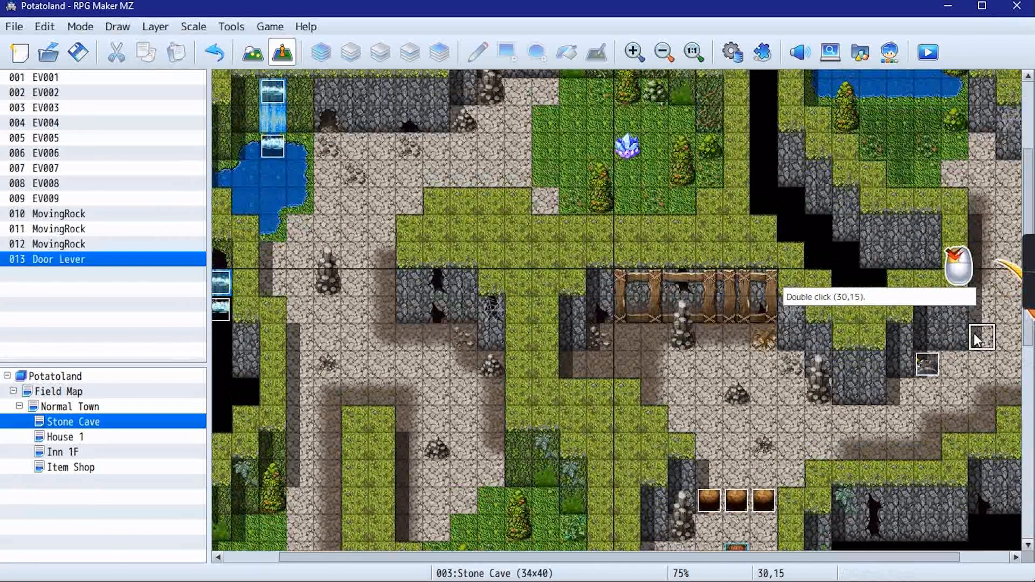
{"action": "double_click", "coordinate": [983, 338]}
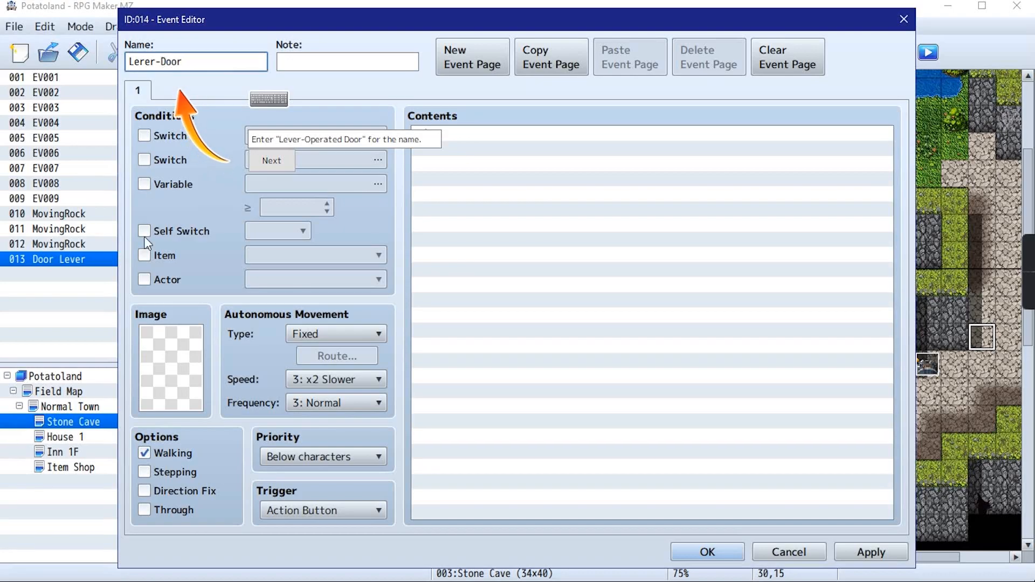
{"action": "left_click", "coordinate": [280, 161]}
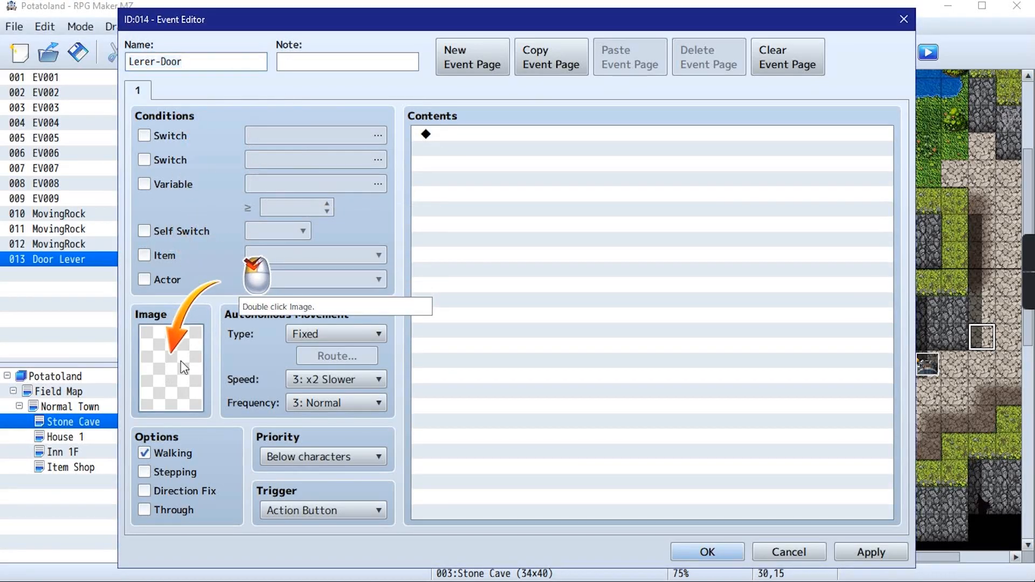
Start choosing an image for page 1 of the door event and select the !Door1 sheet
{"action": "double_click", "coordinate": [180, 360]}
{"action": "scroll", "coordinate": [295, 358], "scroll_direction": "down", "scroll_amount": 5}
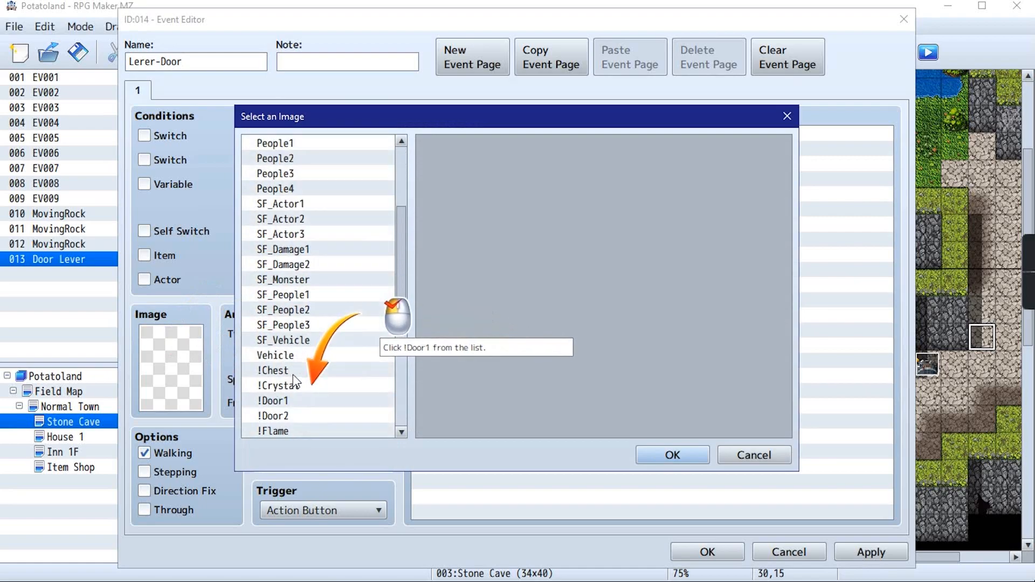
{"action": "scroll", "coordinate": [295, 380], "scroll_direction": "down", "scroll_amount": 2}
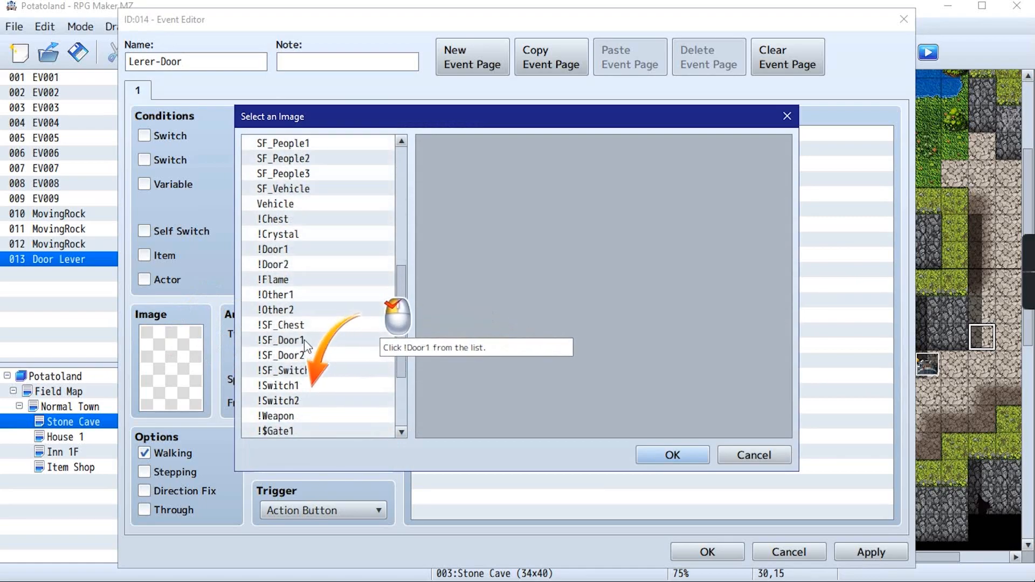
{"action": "scroll", "coordinate": [303, 378], "scroll_direction": "down", "scroll_amount": 3}
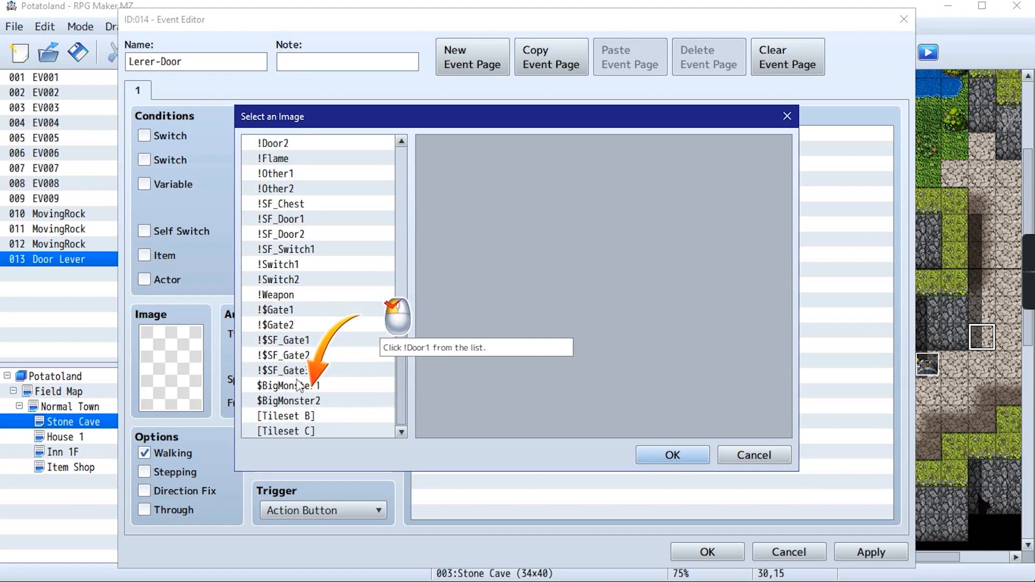
{"action": "left_click", "coordinate": [302, 220]}
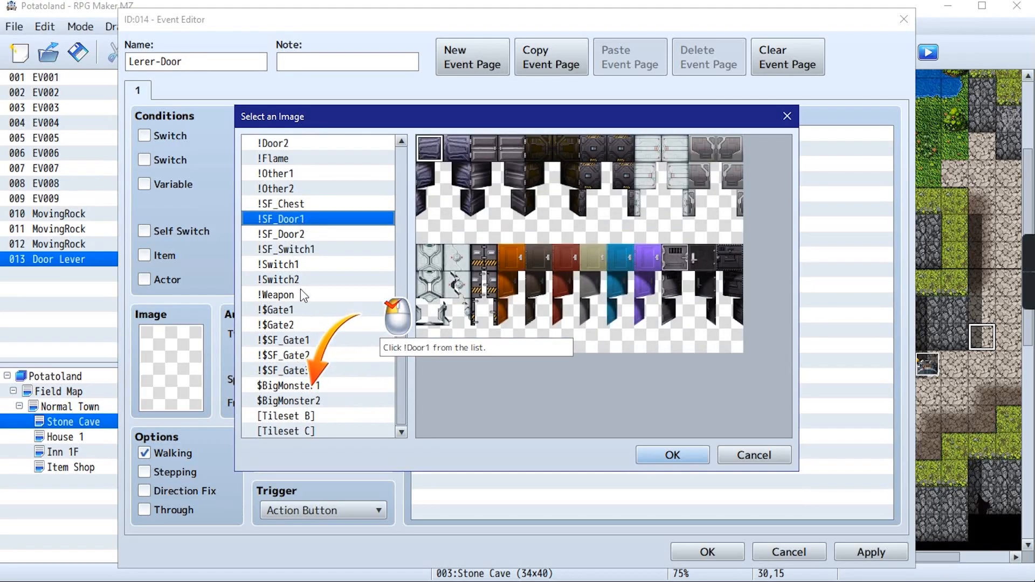
{"action": "scroll", "coordinate": [301, 294], "scroll_direction": "up", "scroll_amount": 2}
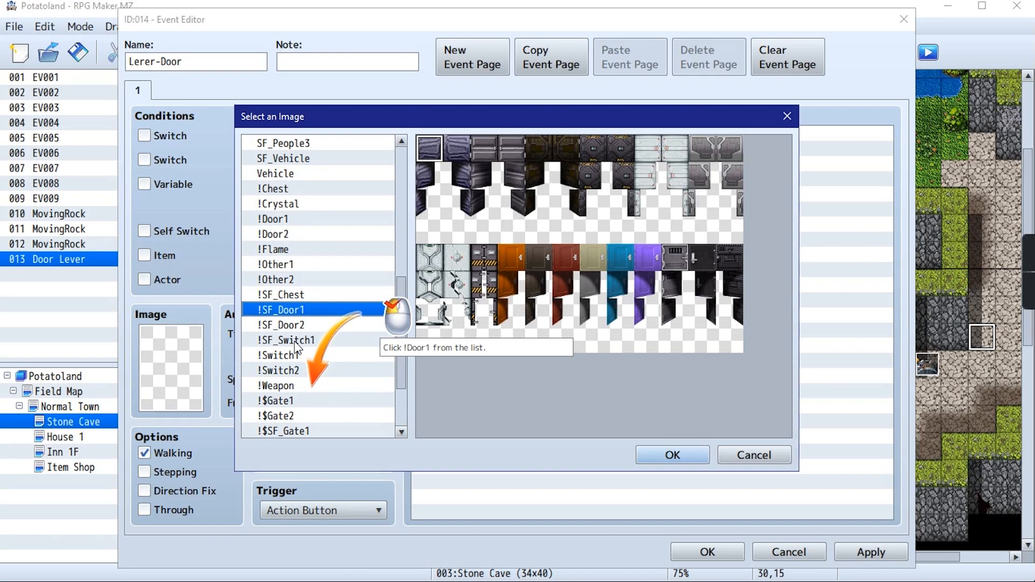
{"action": "left_click", "coordinate": [302, 219]}
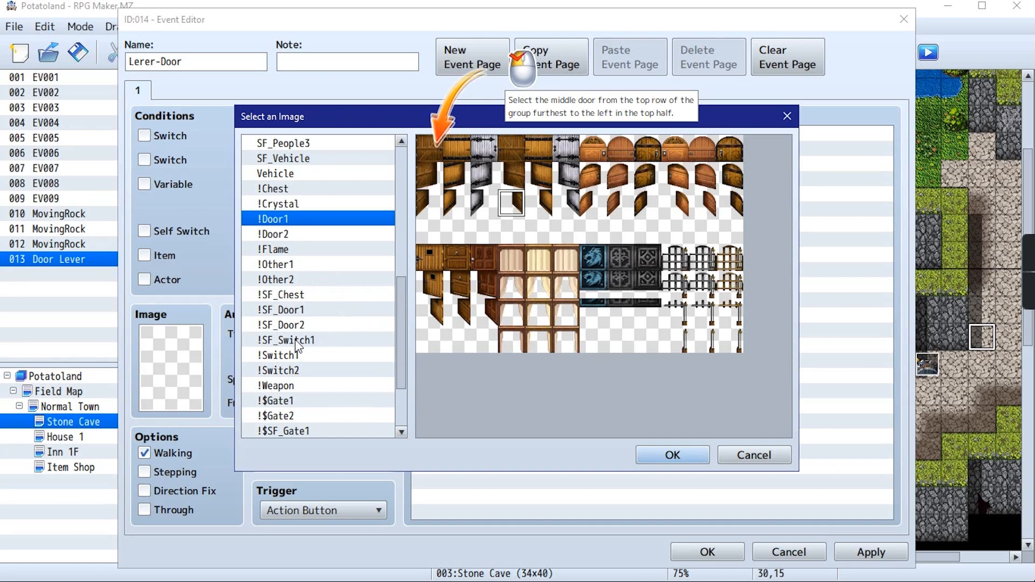
{"action": "left_click", "coordinate": [293, 401]}
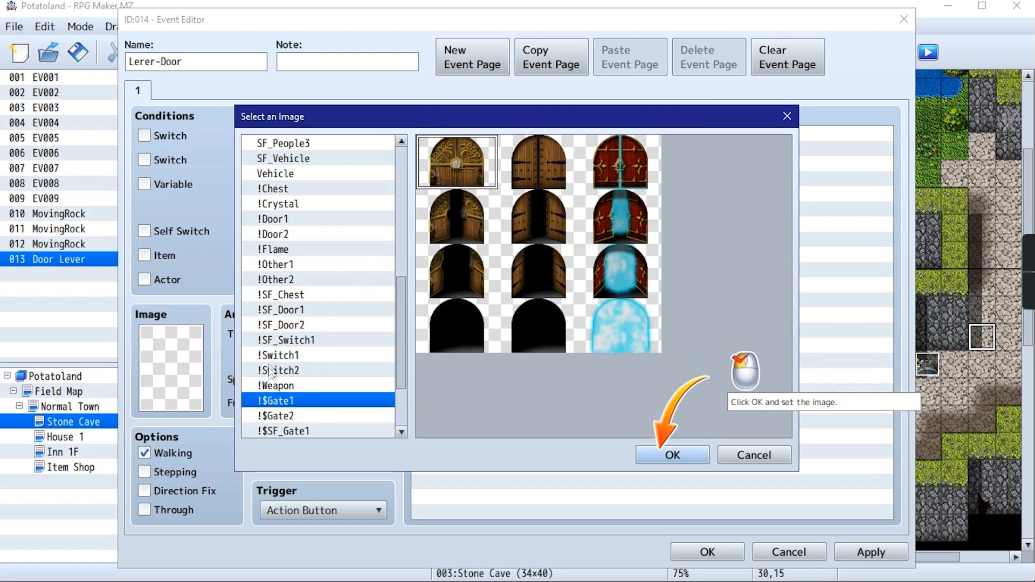
{"action": "left_click", "coordinate": [303, 310]}
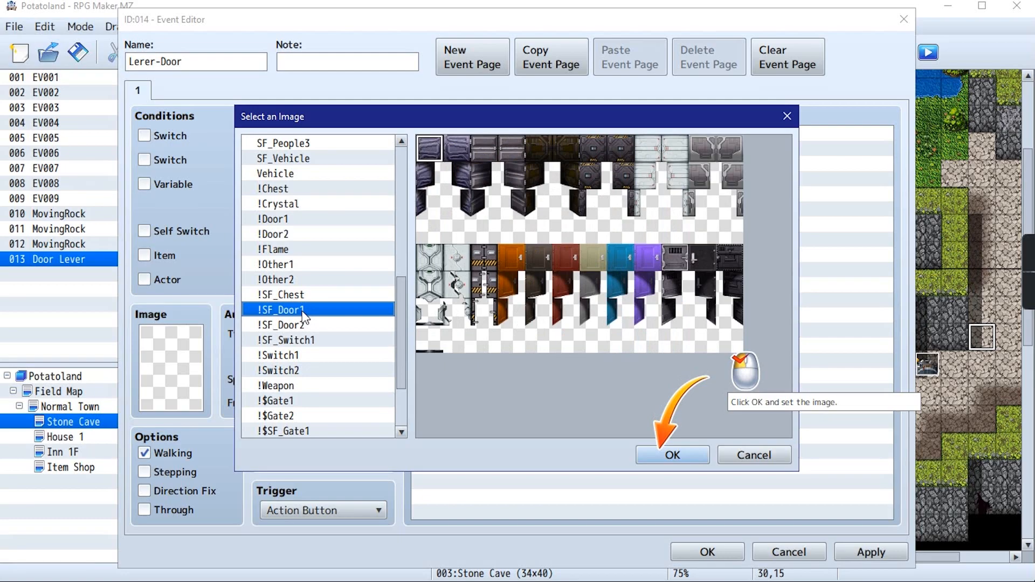
{"action": "left_click", "coordinate": [299, 264]}
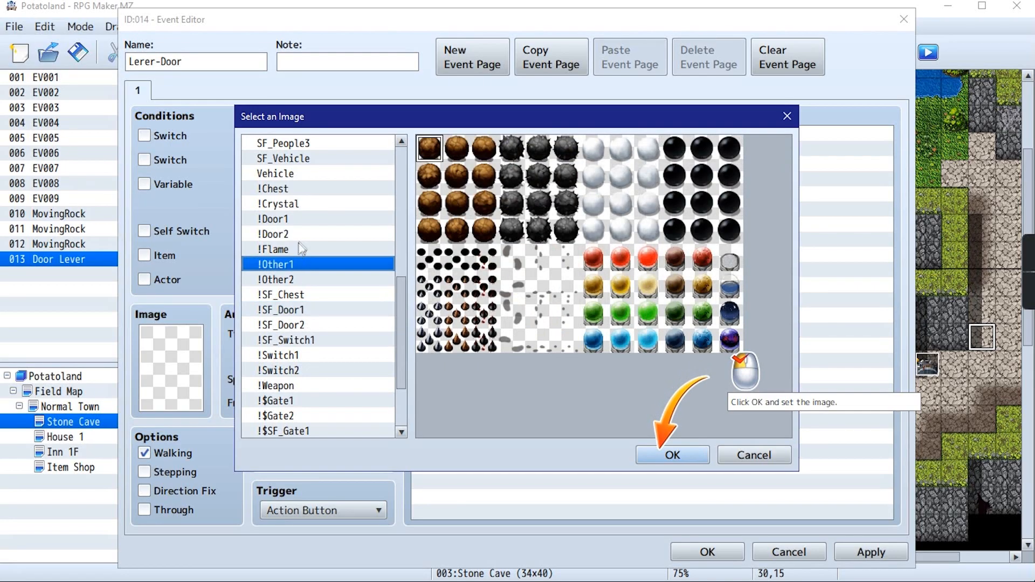
Set page 1's image to the first wooden door in the top row of !Door1 and enable Direction Fix
{"action": "left_click", "coordinate": [300, 219]}
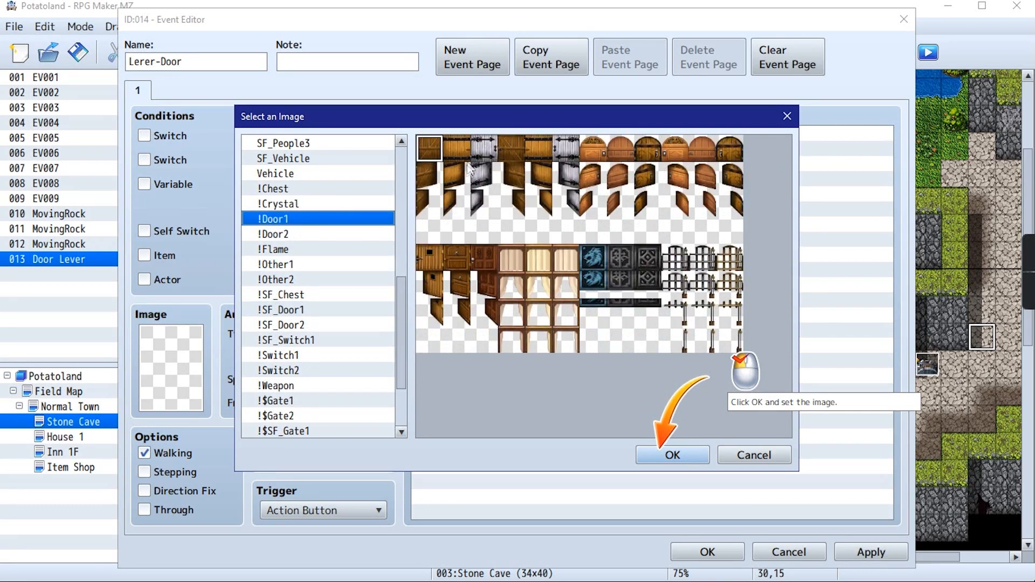
{"action": "left_click", "coordinate": [458, 150]}
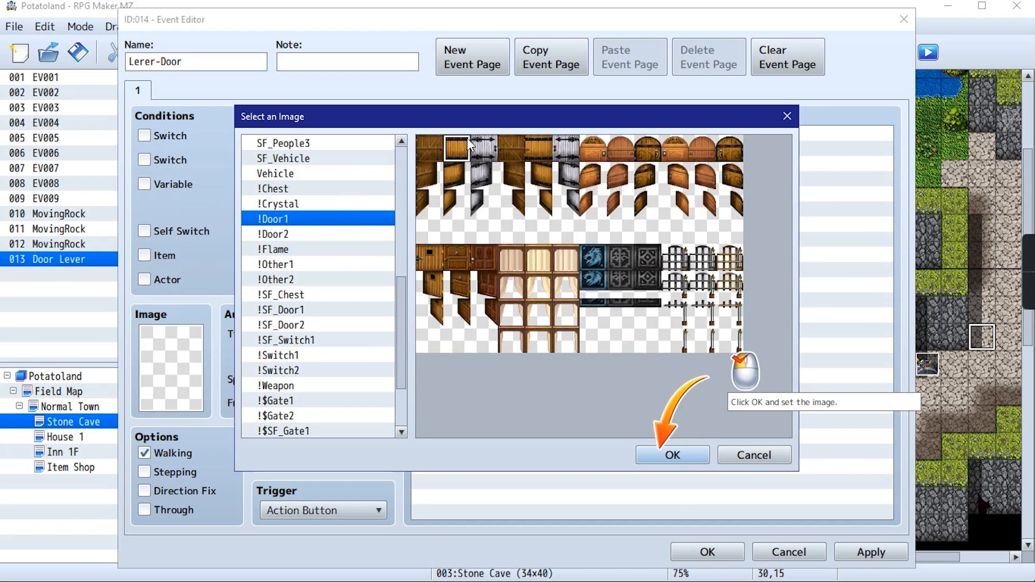
{"action": "left_click", "coordinate": [434, 141]}
{"action": "left_click", "coordinate": [672, 456]}
{"action": "left_click", "coordinate": [173, 490]}
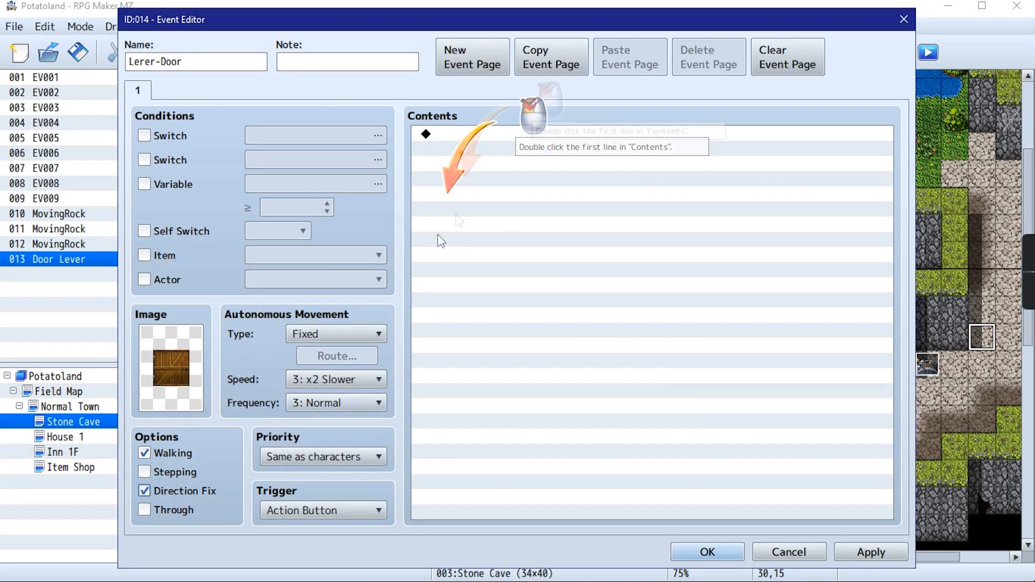
Add a Show Text command reading "You SHALL NOT PASS!" to page 1's contents
{"action": "double_click", "coordinate": [472, 133]}
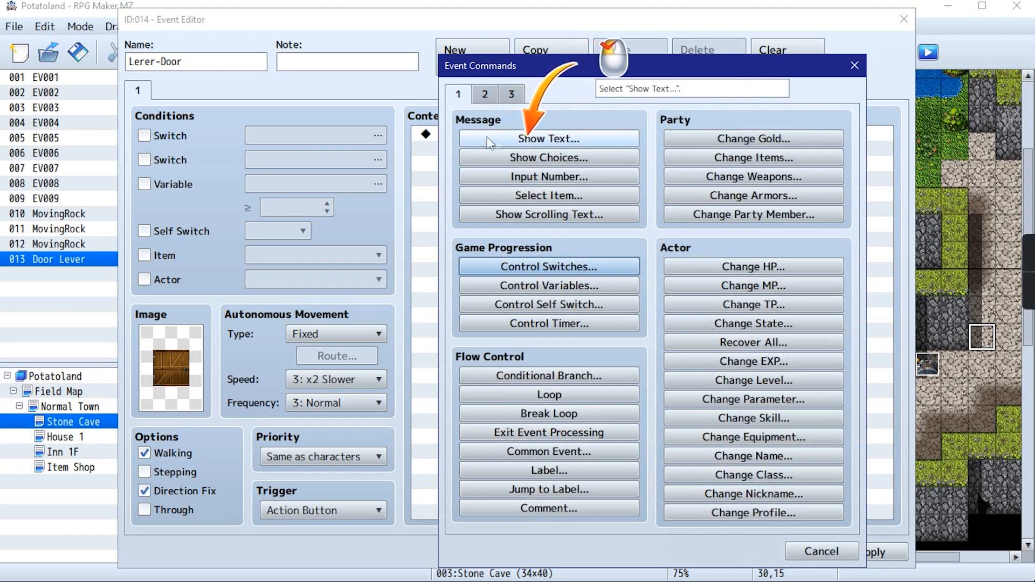
{"action": "left_click", "coordinate": [489, 139]}
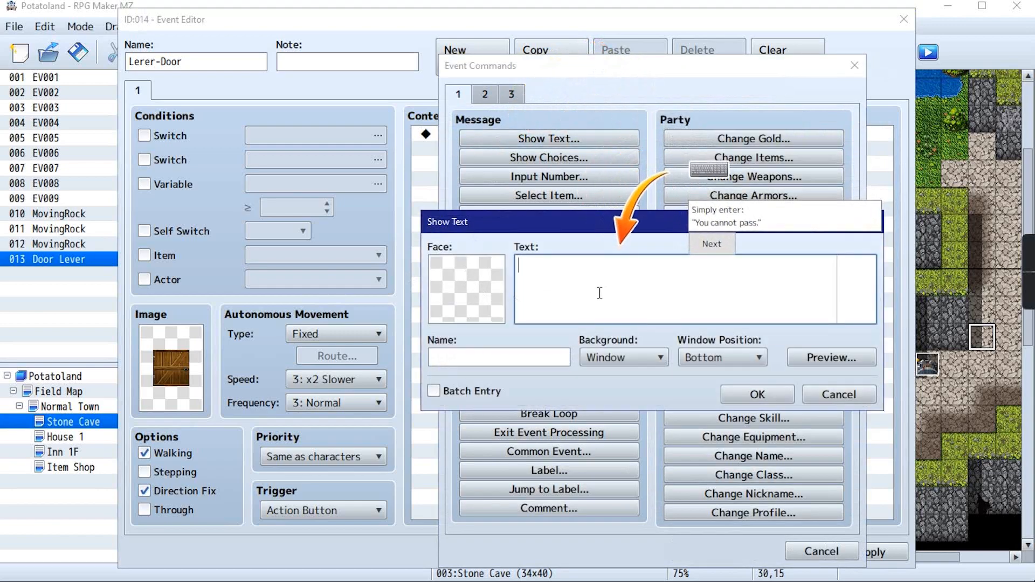
{"action": "type", "text": "Y"}
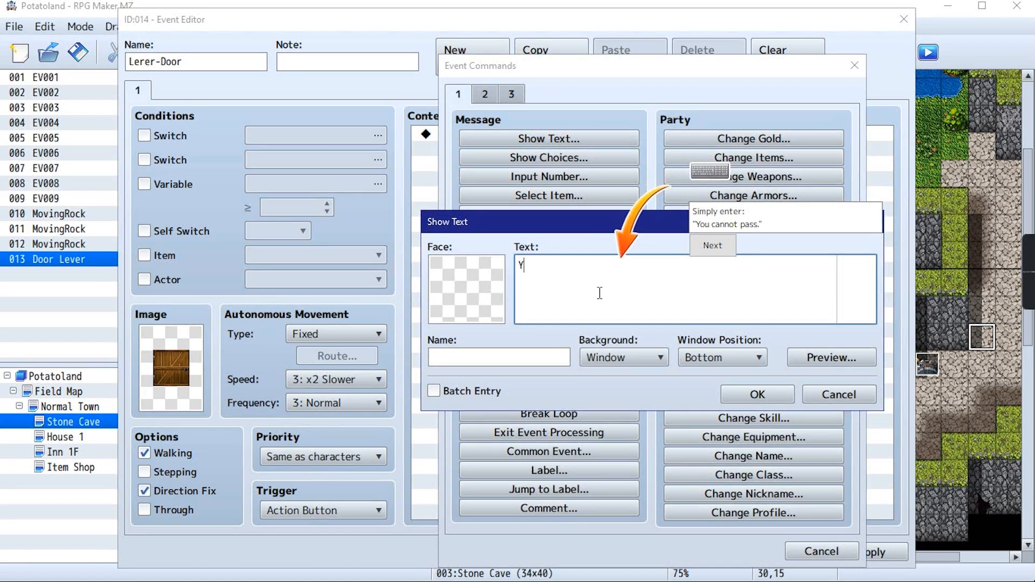
{"action": "type", "text": "ou SHALL NOT PASS!"}
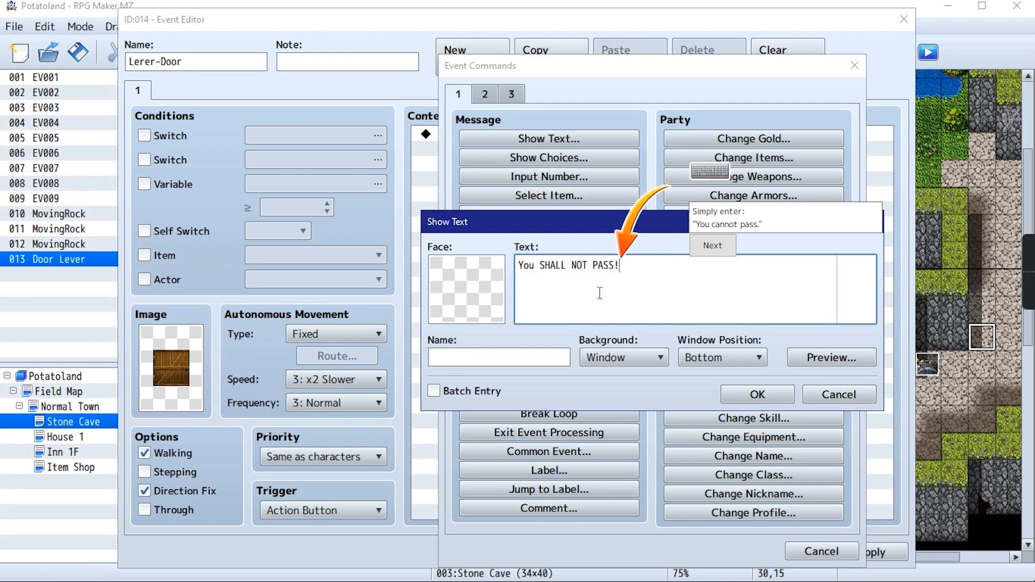
{"action": "left_click", "coordinate": [711, 247]}
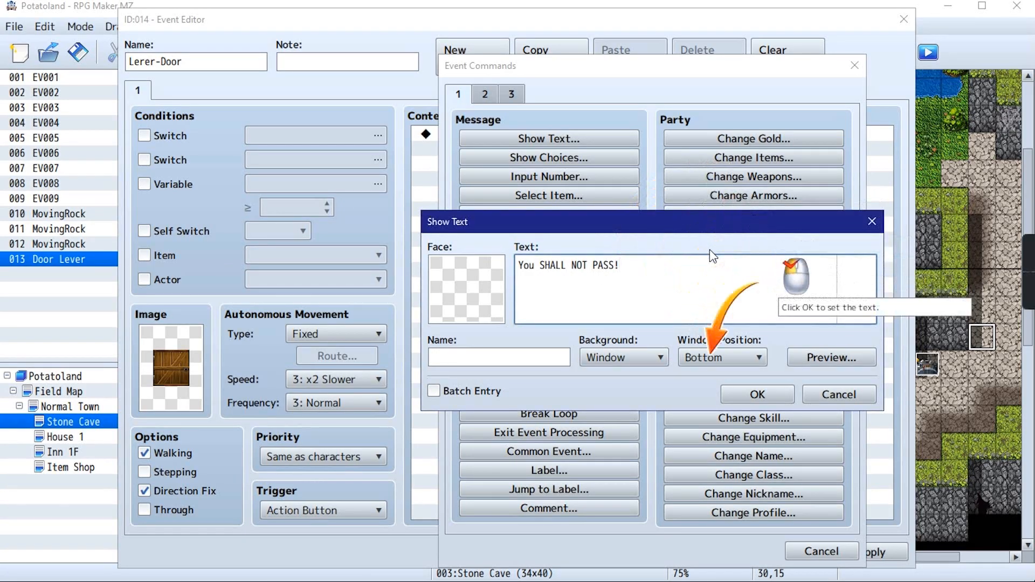
{"action": "left_click", "coordinate": [765, 394]}
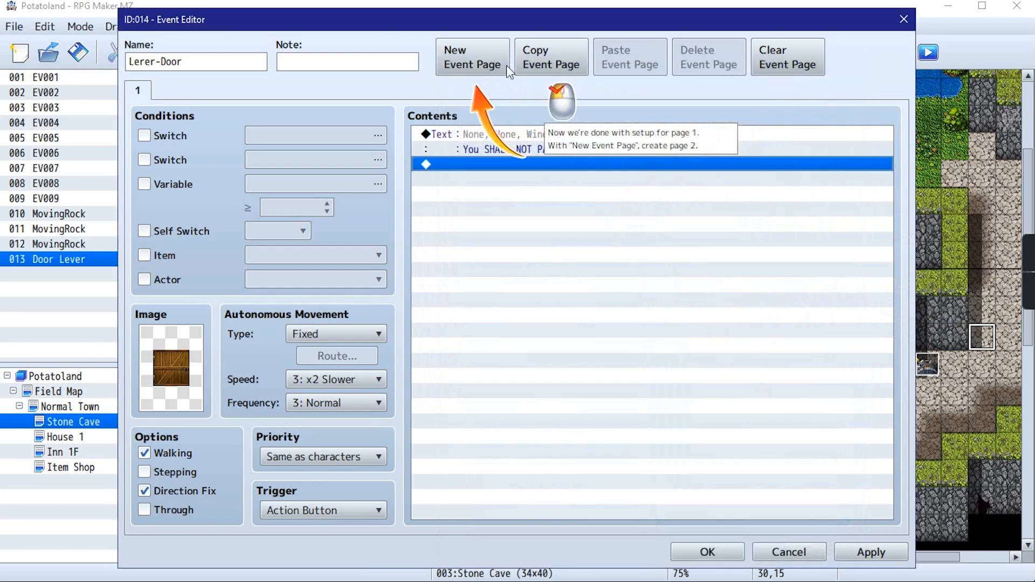
Add event page 2 with switch 0005 Dungeon Door as its condition, and save the door event
{"action": "left_click", "coordinate": [481, 56]}
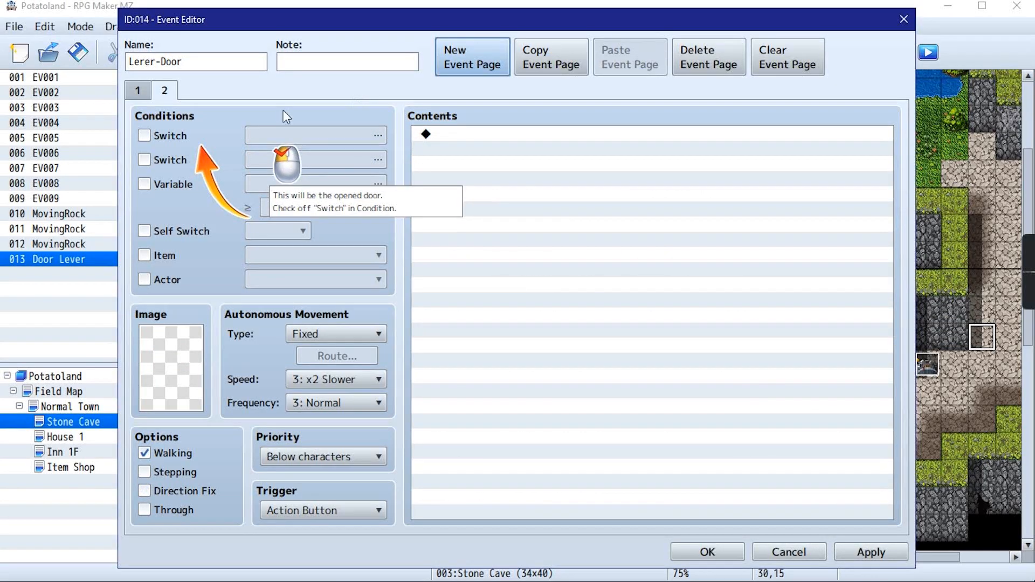
{"action": "left_click", "coordinate": [144, 136]}
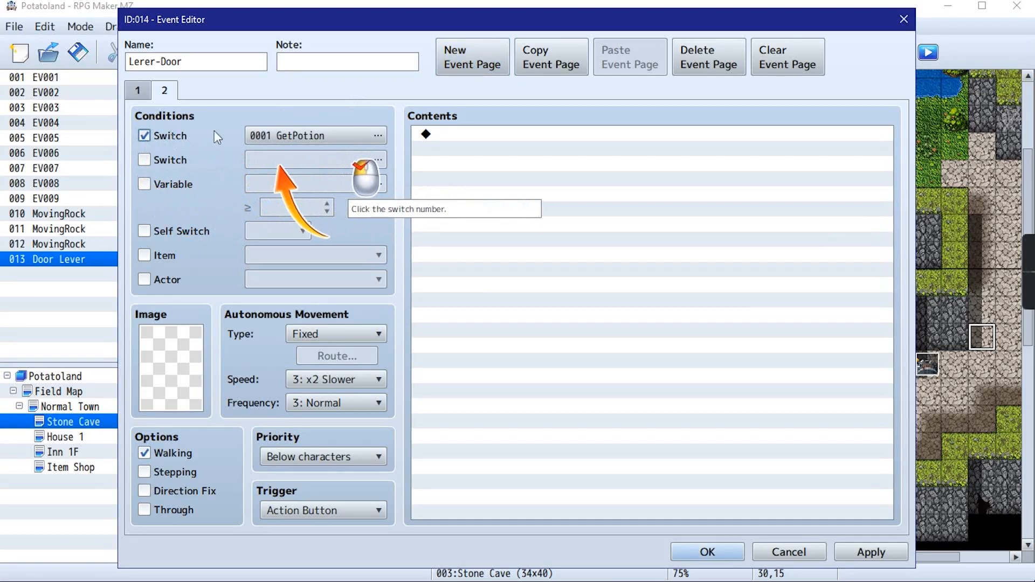
{"action": "left_click", "coordinate": [292, 137]}
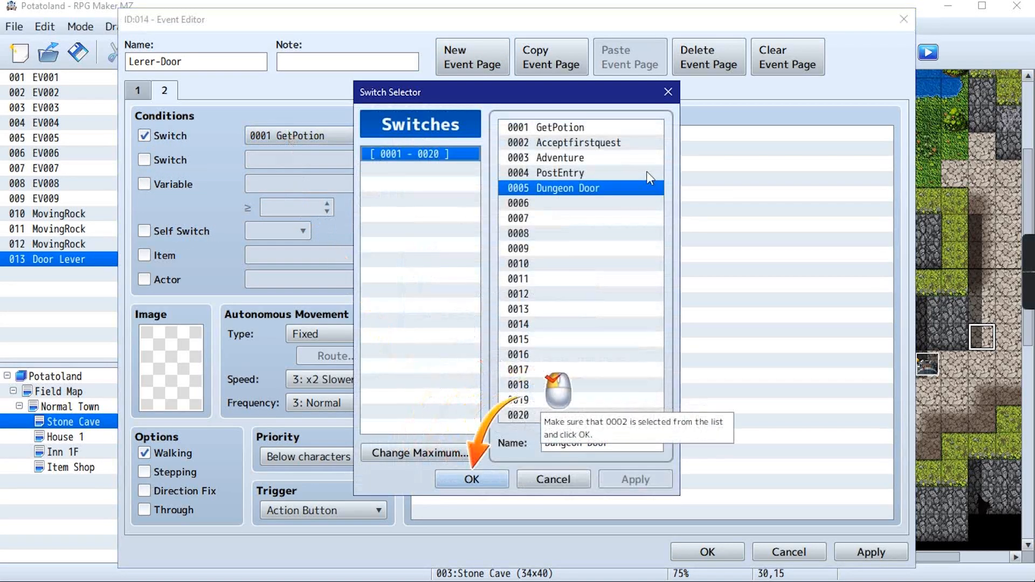
{"action": "double_click", "coordinate": [571, 187]}
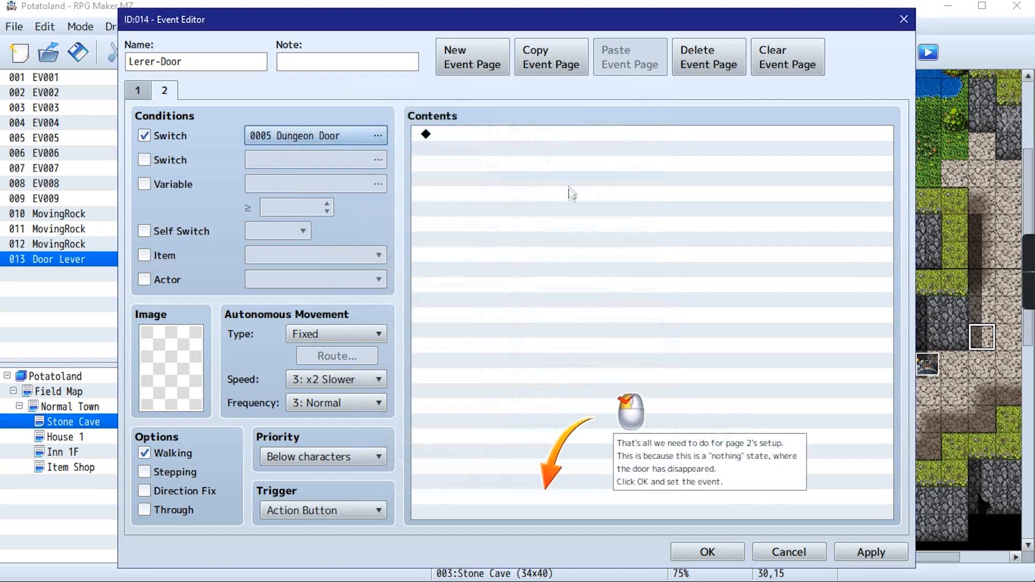
{"action": "left_click", "coordinate": [289, 137]}
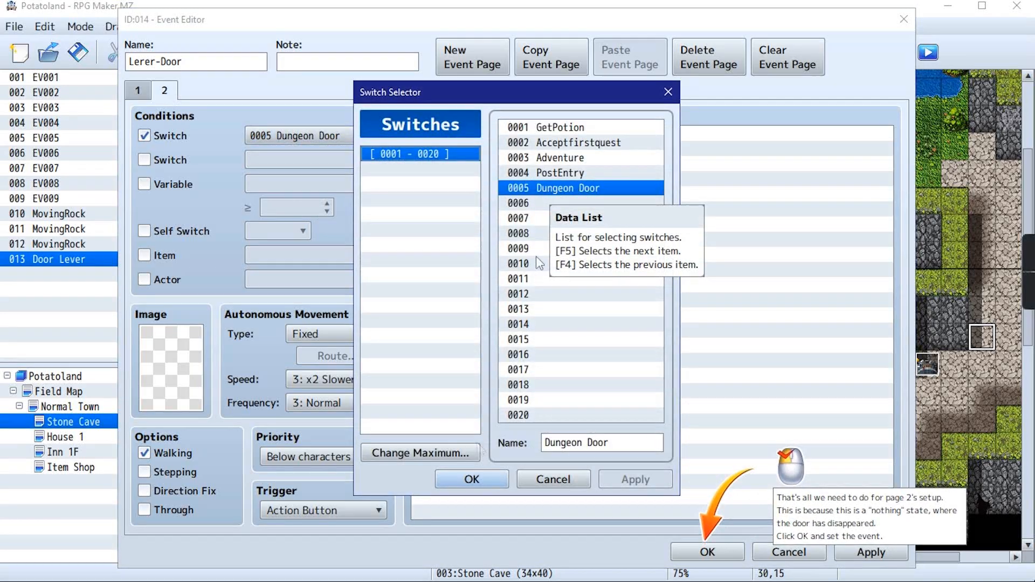
{"action": "left_click", "coordinate": [473, 479]}
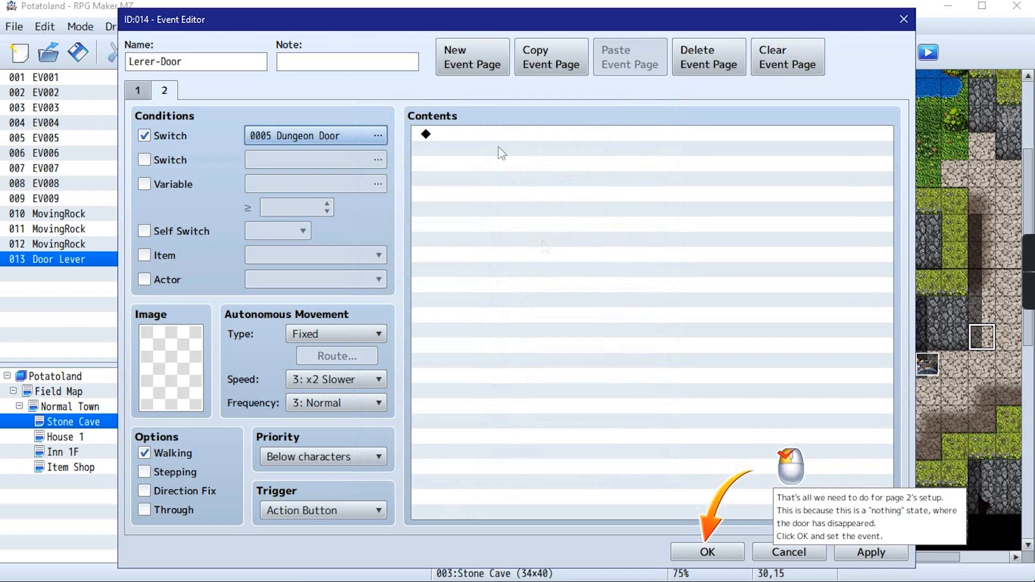
{"action": "left_click", "coordinate": [139, 92]}
{"action": "left_click", "coordinate": [172, 95]}
{"action": "left_click", "coordinate": [716, 556]}
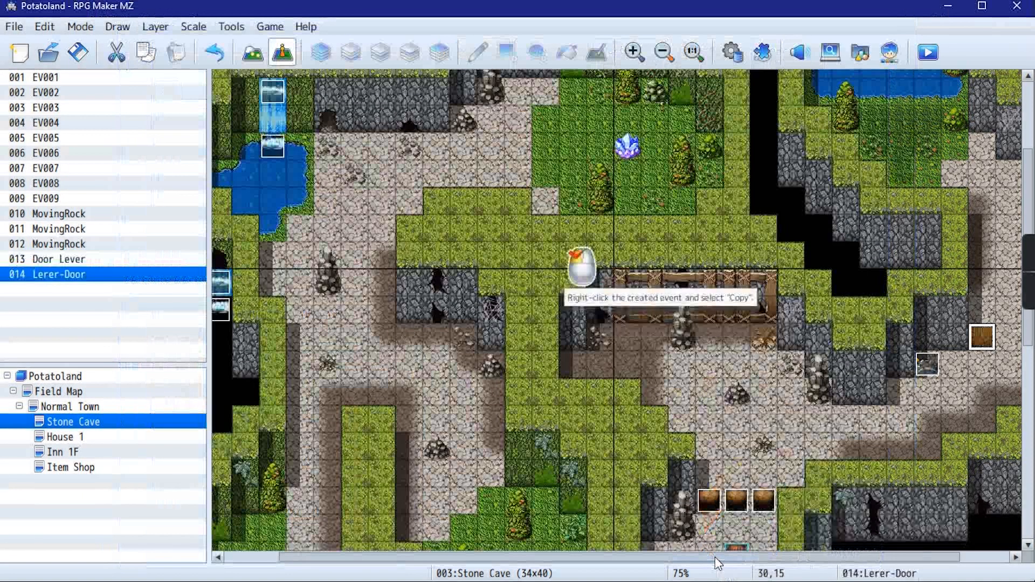
Copy the Lerer-Door event from (30,15) and paste it at (31,15)
{"action": "right_click", "coordinate": [991, 338]}
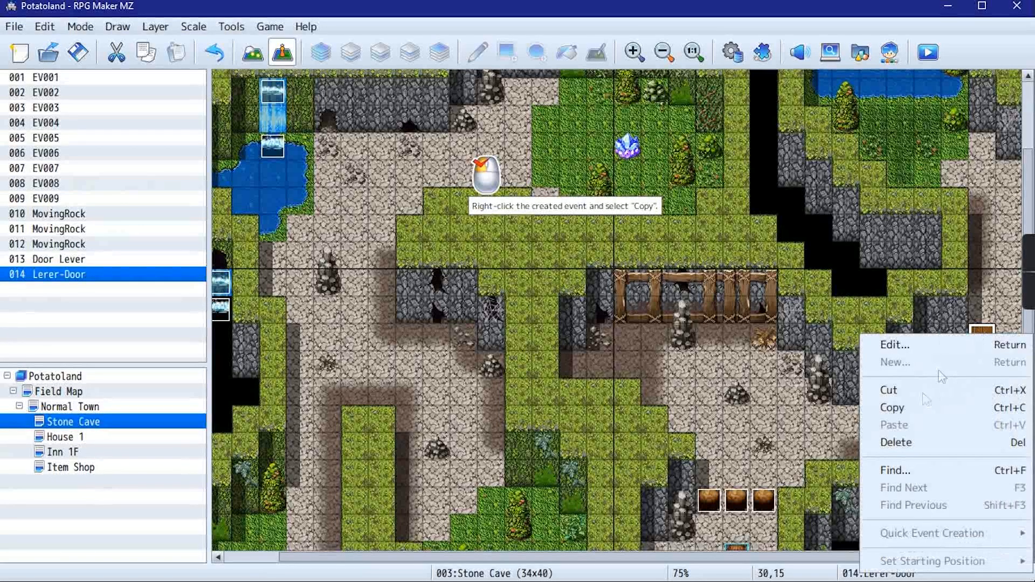
{"action": "left_click", "coordinate": [917, 409]}
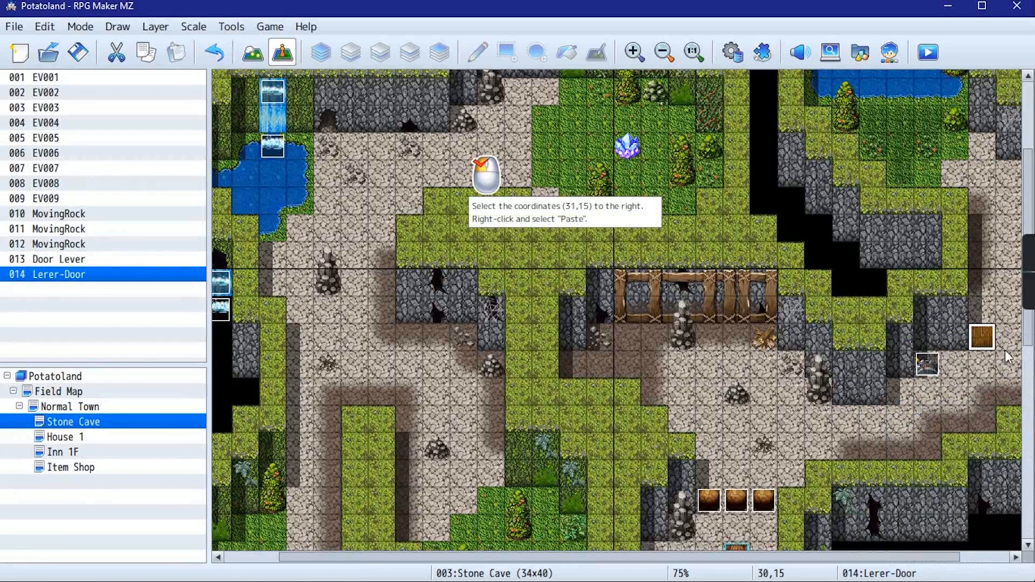
{"action": "right_click", "coordinate": [1010, 336]}
{"action": "left_click", "coordinate": [920, 428]}
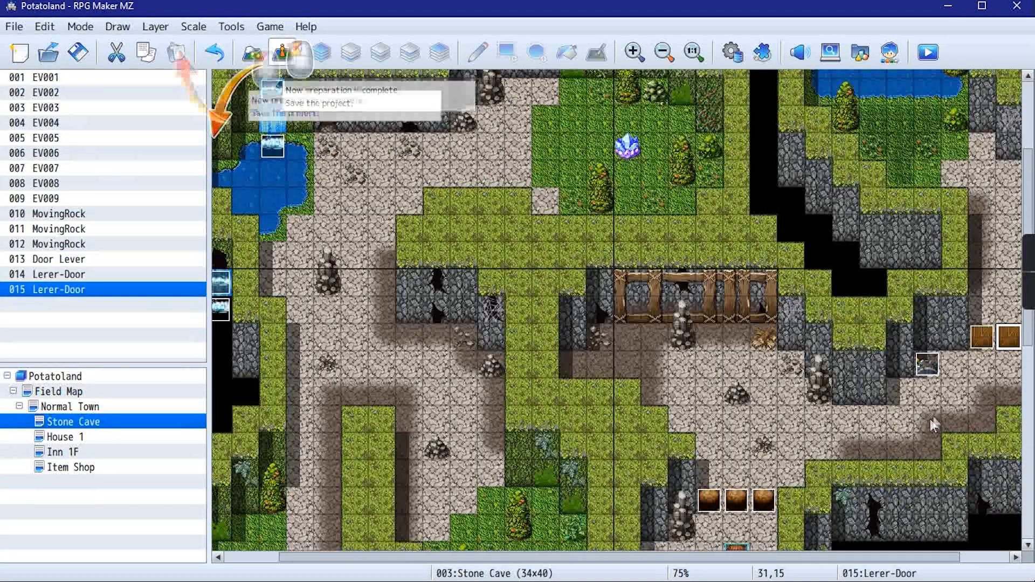
Change the image of the door event at (31,15) to the fourth door in !Door1's top row and save the event
{"action": "right_click", "coordinate": [1014, 341]}
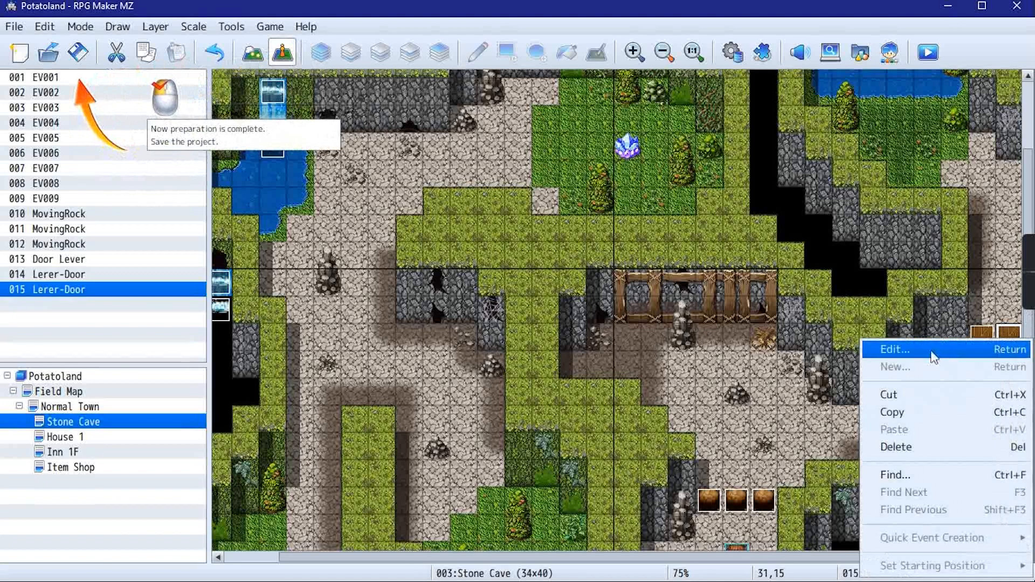
{"action": "left_click", "coordinate": [896, 352]}
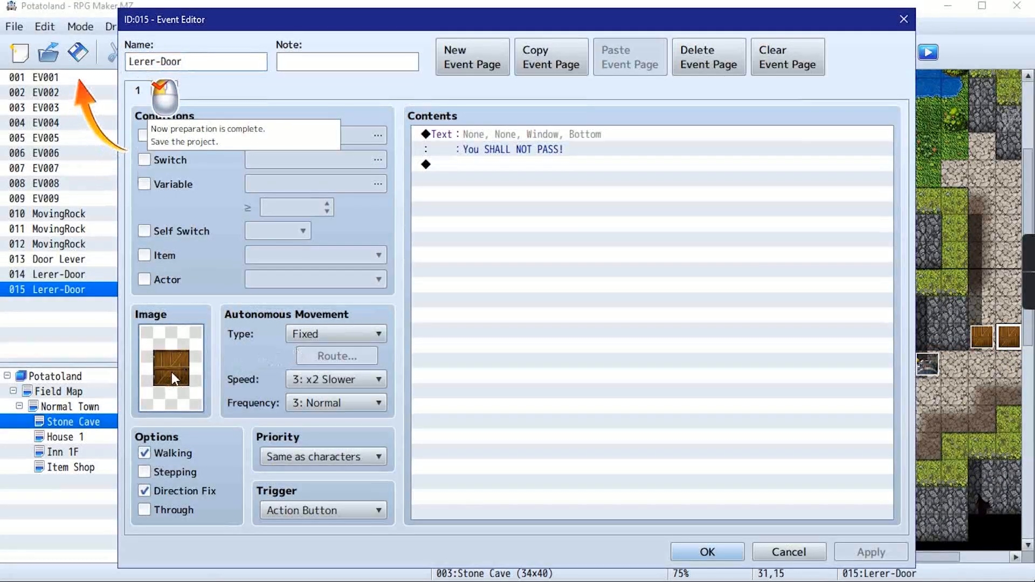
{"action": "double_click", "coordinate": [173, 376]}
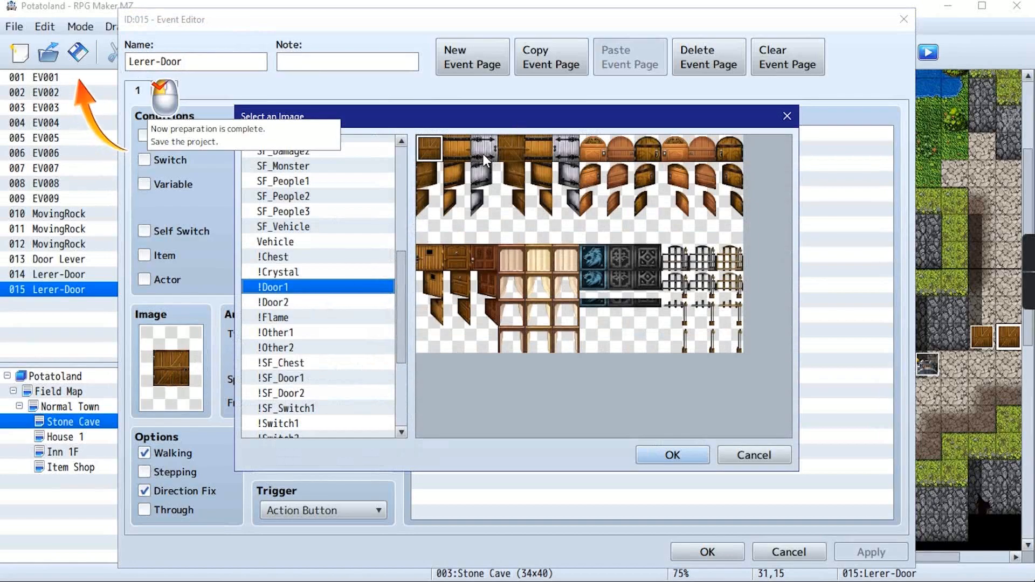
{"action": "left_click", "coordinate": [513, 154]}
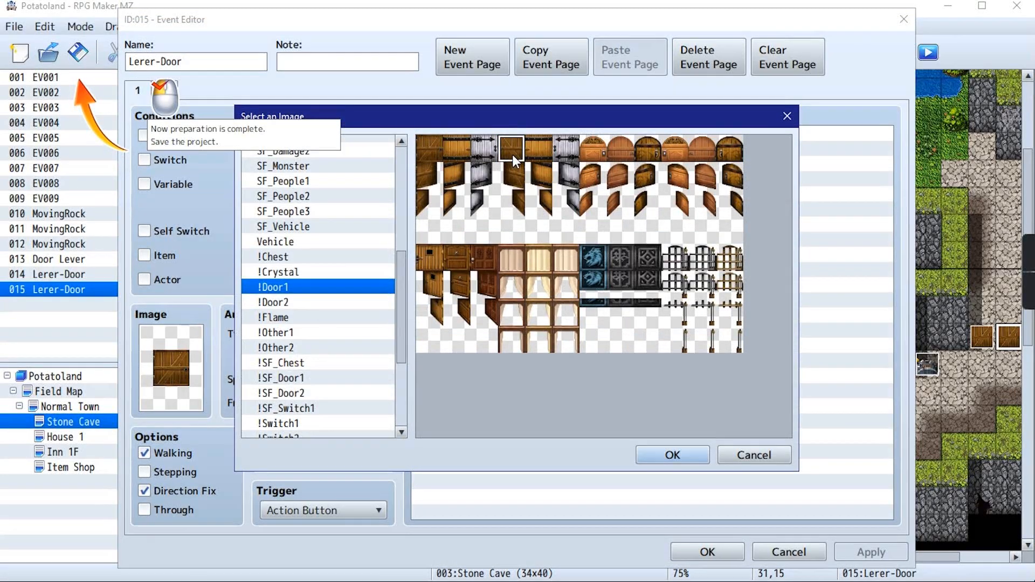
{"action": "left_click", "coordinate": [677, 455]}
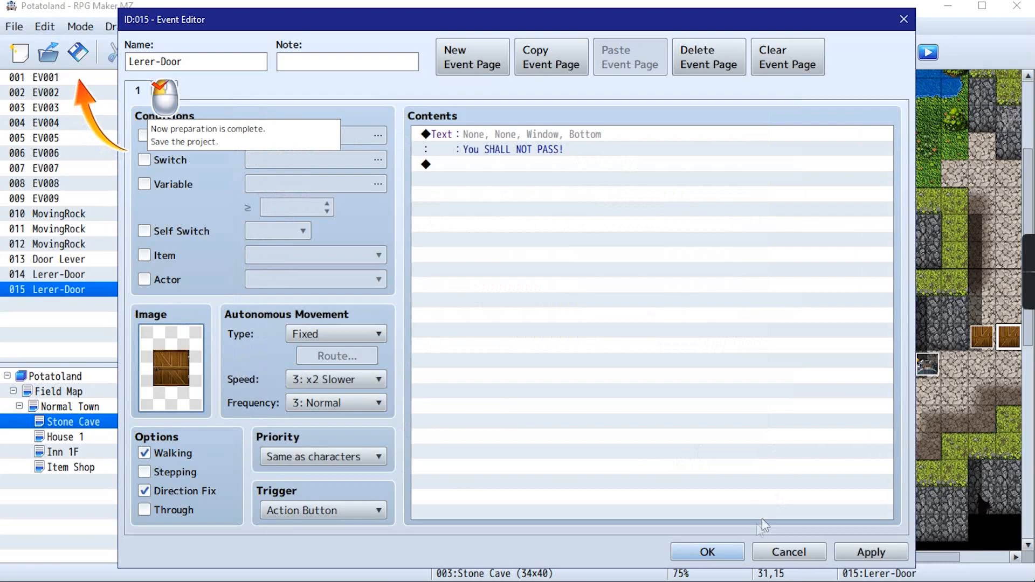
{"action": "left_click", "coordinate": [851, 555]}
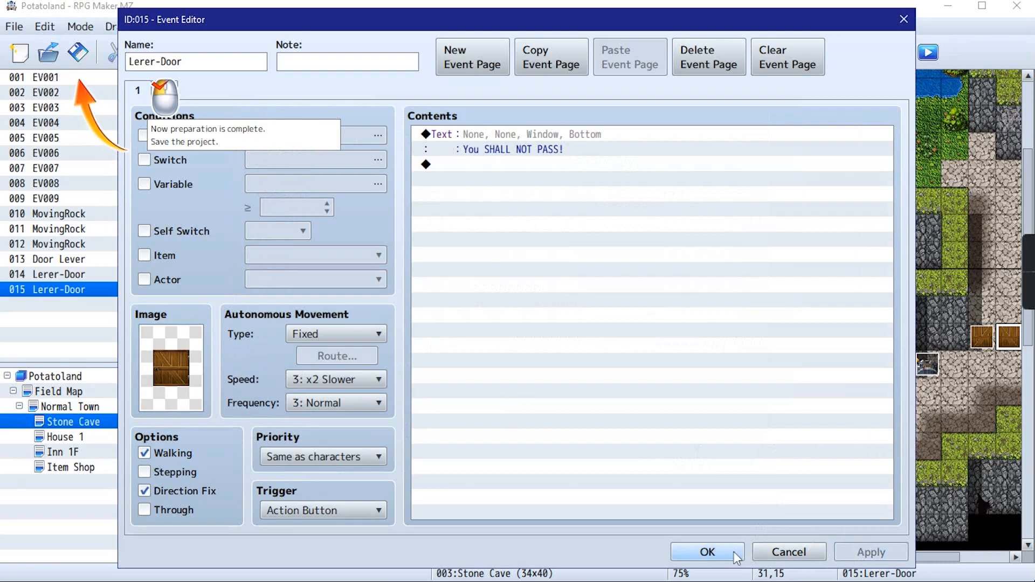
{"action": "left_click", "coordinate": [701, 553]}
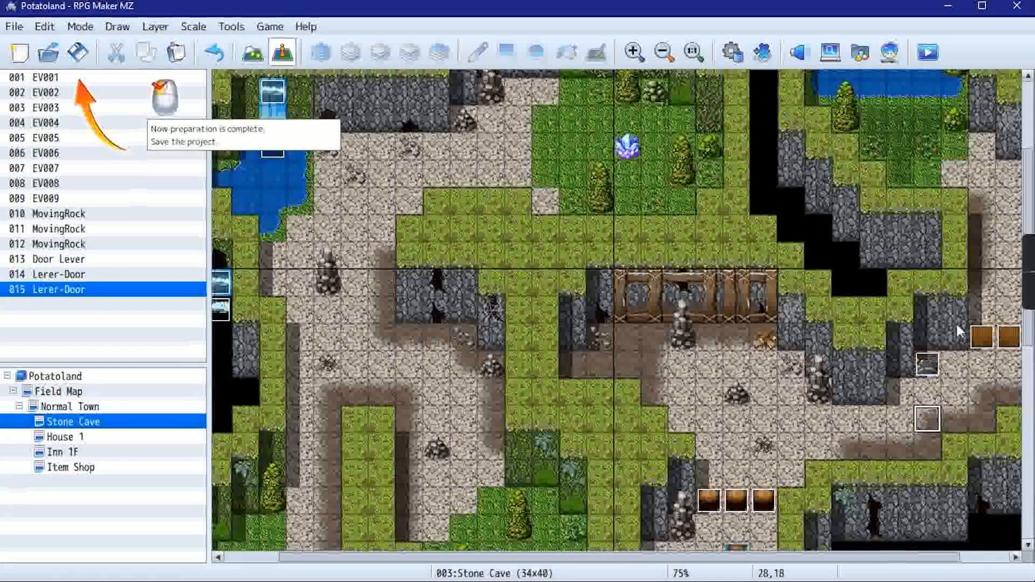
Save the project and start a new game in a playtest
{"action": "left_click", "coordinate": [78, 52]}
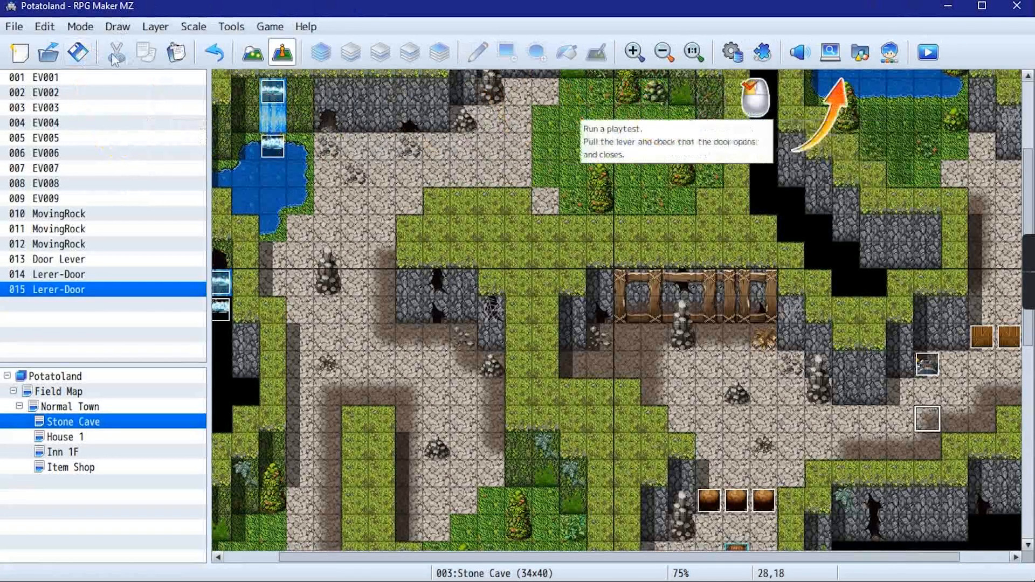
{"action": "left_click", "coordinate": [928, 52]}
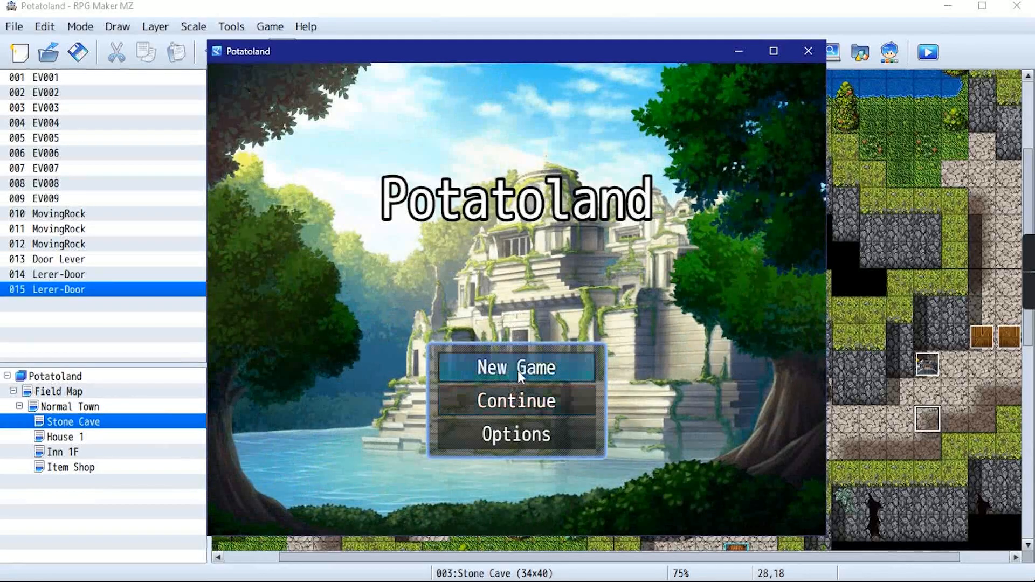
{"action": "left_click", "coordinate": [516, 371]}
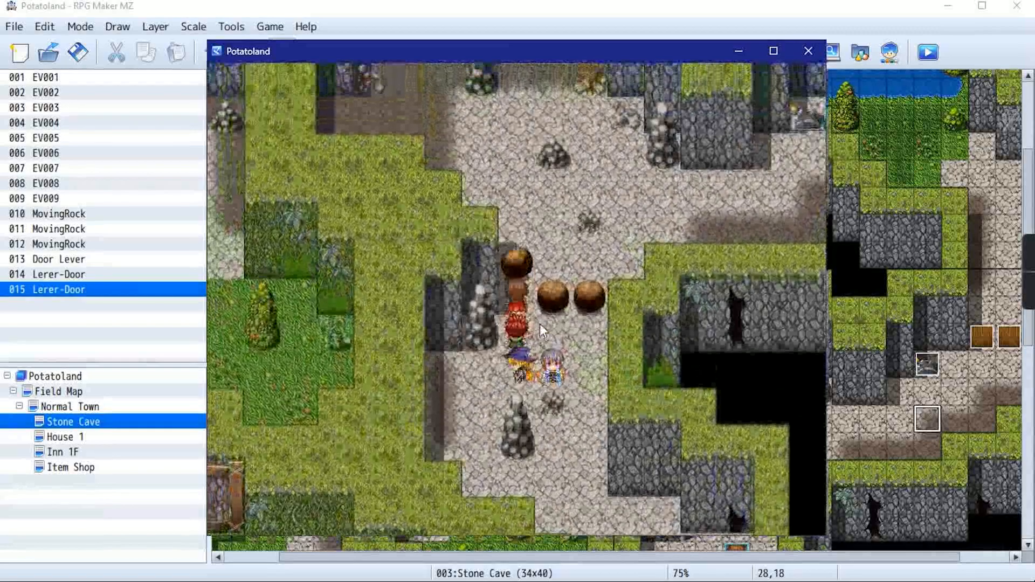
Move the party past the three rocks to the closed wooden door and interact with it
{"action": "left_click", "coordinate": [542, 328]}
{"action": "left_click", "coordinate": [561, 271]}
{"action": "left_click", "coordinate": [533, 274]}
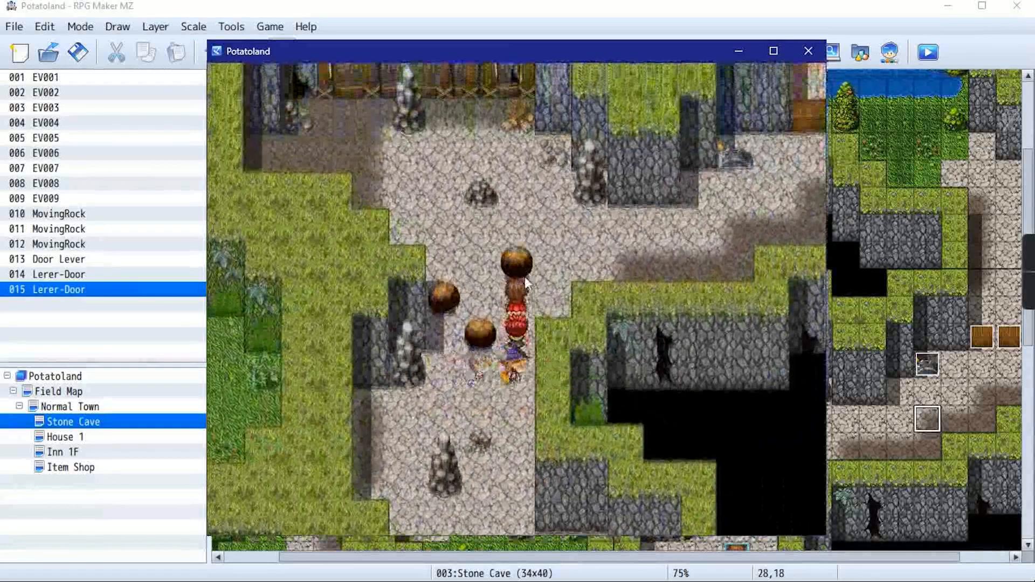
{"action": "left_click", "coordinate": [592, 271]}
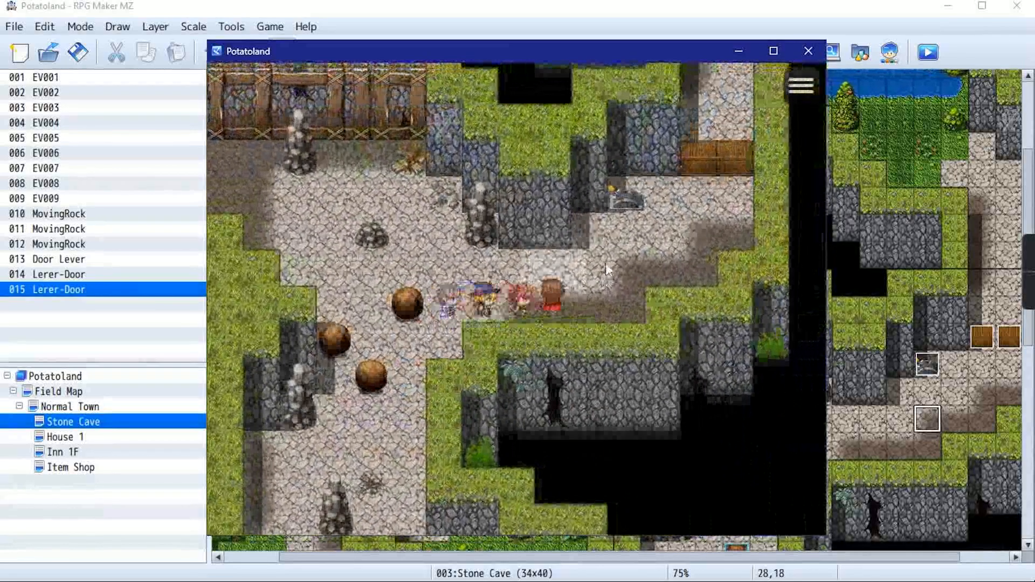
{"action": "left_click", "coordinate": [609, 267]}
{"action": "left_click", "coordinate": [689, 267]}
{"action": "left_click", "coordinate": [693, 275]}
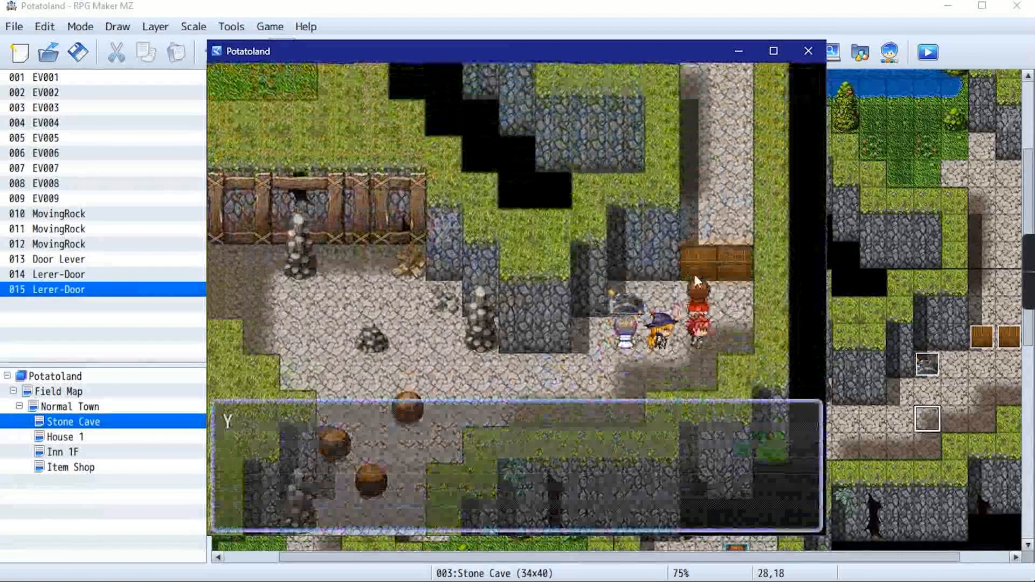
Dismiss the door's message, check the door again, and operate the lever beside it
{"action": "left_click", "coordinate": [547, 403]}
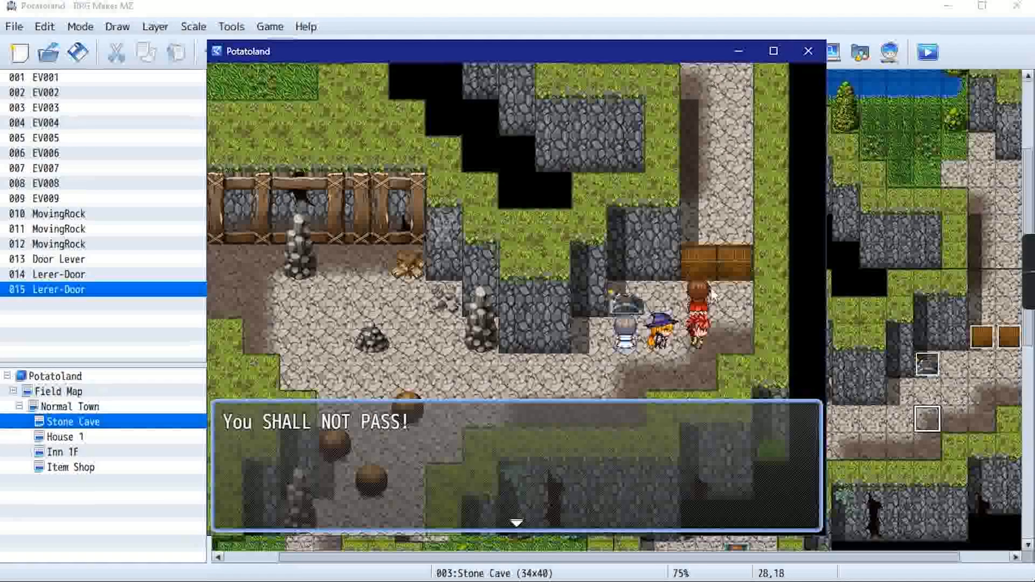
{"action": "left_click", "coordinate": [726, 264]}
{"action": "left_click", "coordinate": [717, 316]}
{"action": "left_click", "coordinate": [704, 268]}
{"action": "left_click", "coordinate": [703, 267]}
{"action": "left_click", "coordinate": [640, 309]}
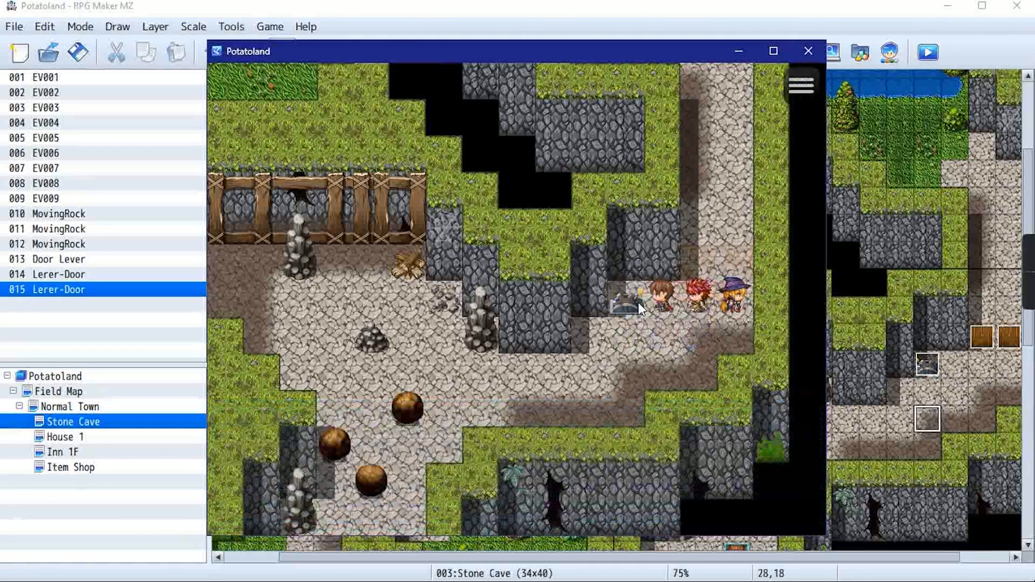
Walk the party through the open doorway, up the passage and back toward the door
{"action": "left_click", "coordinate": [737, 267]}
{"action": "left_click", "coordinate": [733, 186]}
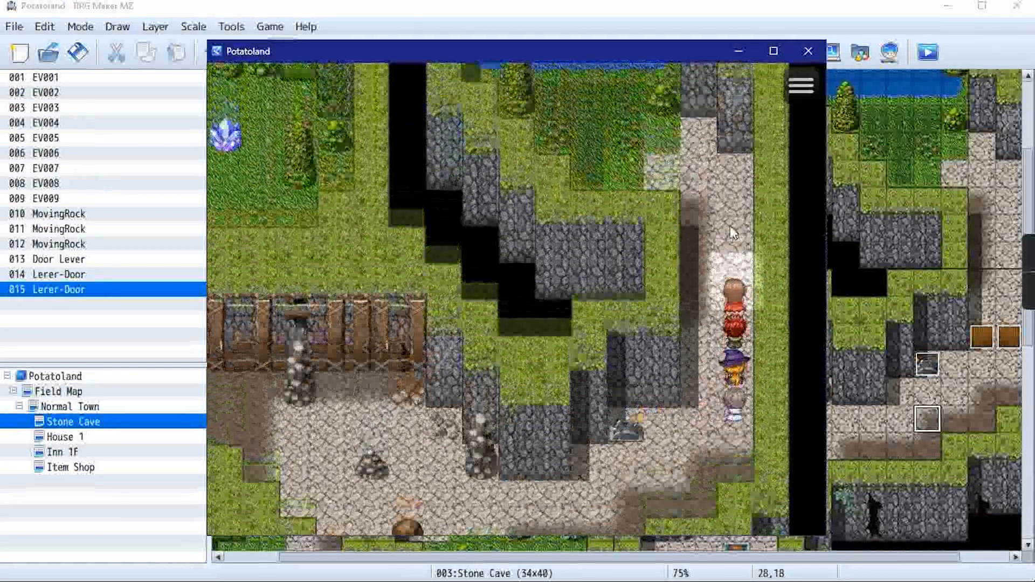
{"action": "left_click", "coordinate": [659, 196]}
{"action": "left_click", "coordinate": [620, 257]}
{"action": "left_click", "coordinate": [734, 442]}
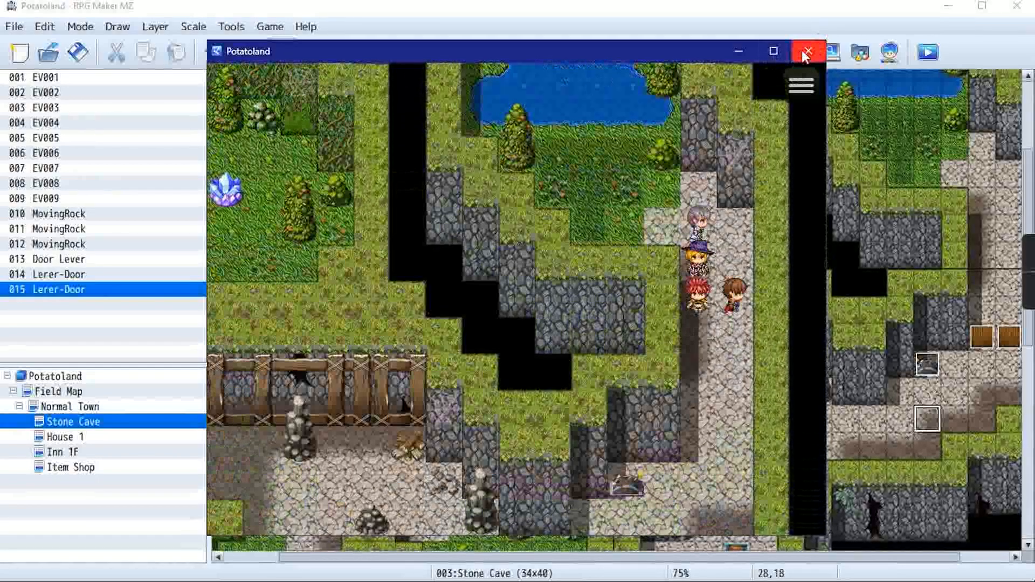
Close the playtest and advance the tutorial past its closing message
{"action": "left_click", "coordinate": [807, 51]}
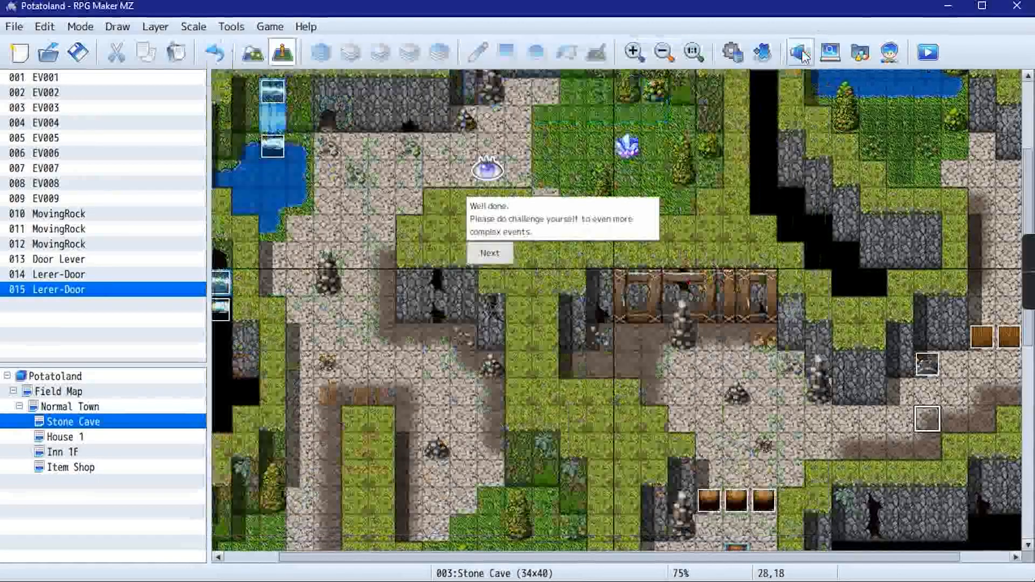
{"action": "left_click", "coordinate": [490, 253]}
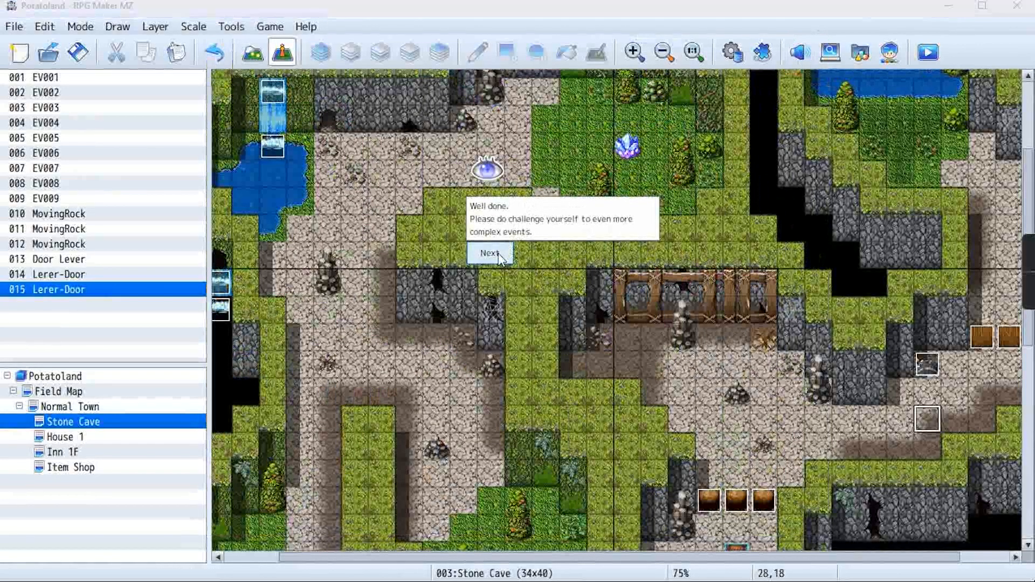
{"action": "key", "text": "Return"}
{"action": "scroll", "coordinate": [821, 267], "scroll_direction": "down", "scroll_amount": 2}
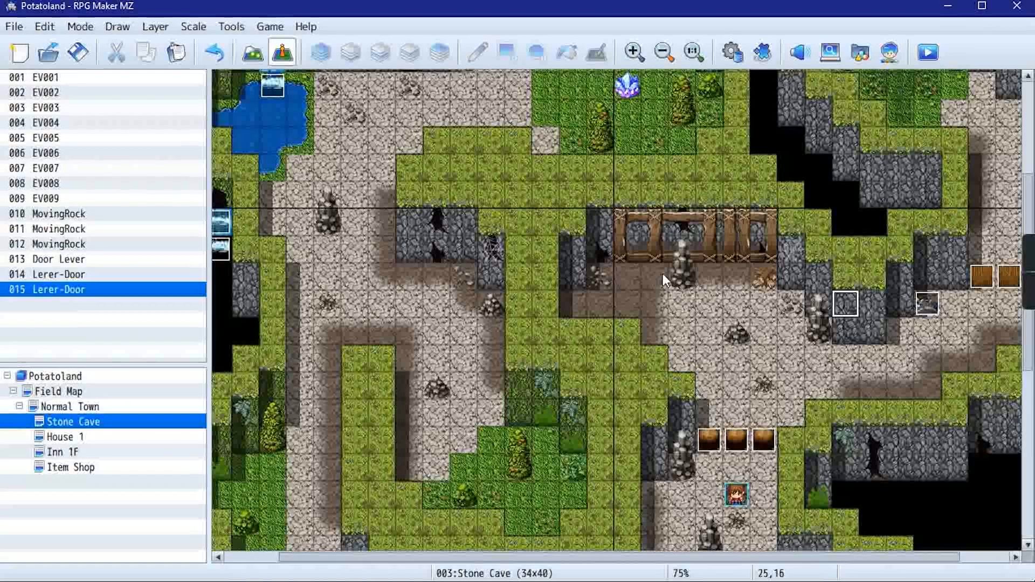
{"action": "scroll", "coordinate": [662, 273], "scroll_direction": "up", "scroll_amount": 1}
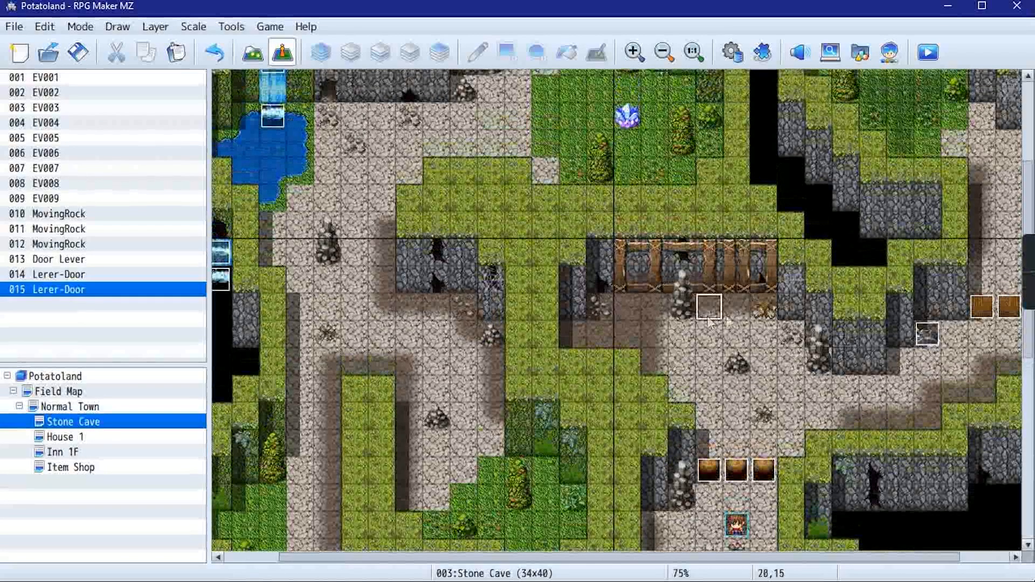
{"action": "scroll", "coordinate": [832, 331], "scroll_direction": "up", "scroll_amount": 3}
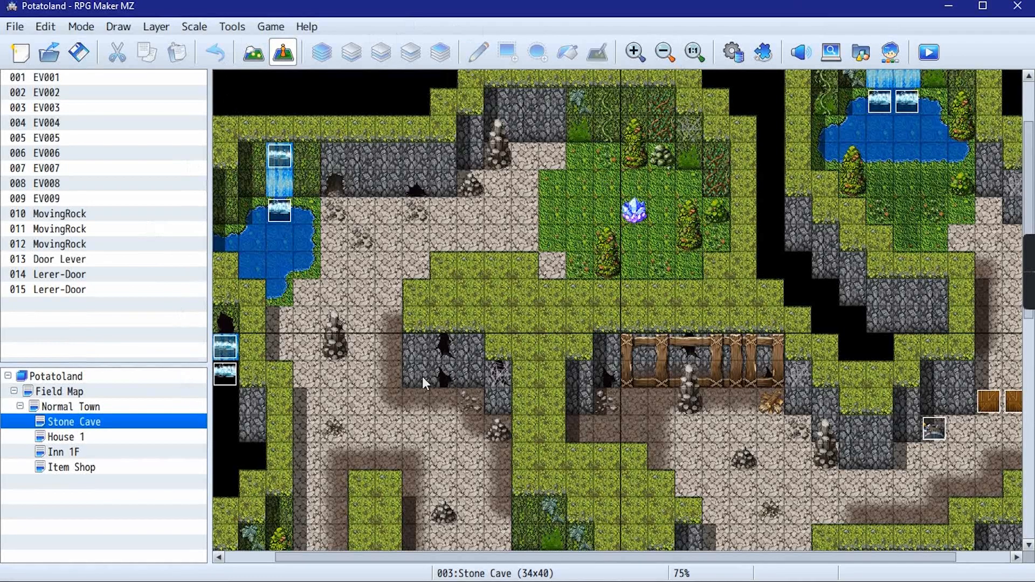
{"action": "scroll", "coordinate": [458, 353], "scroll_direction": "up", "scroll_amount": 1}
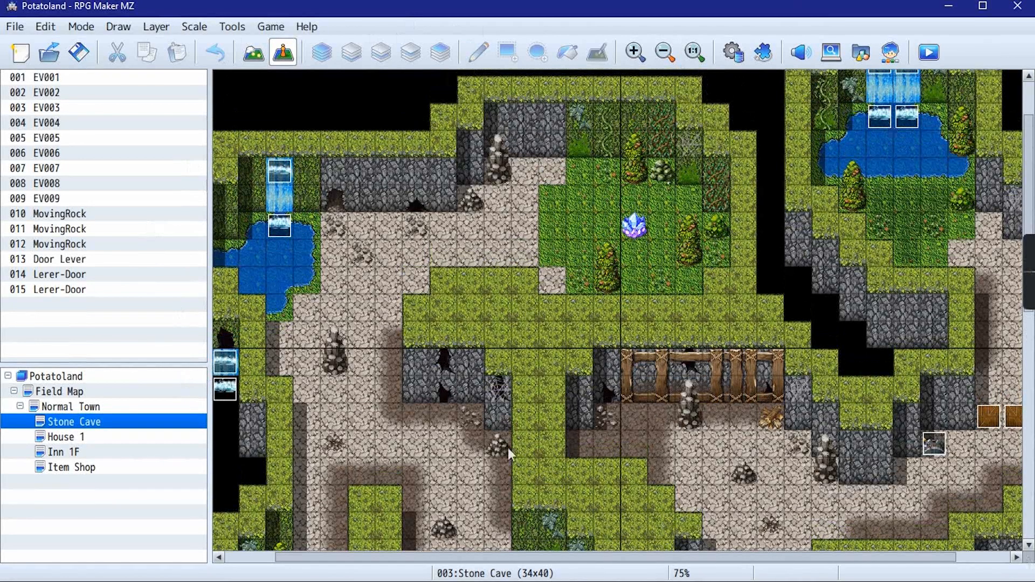